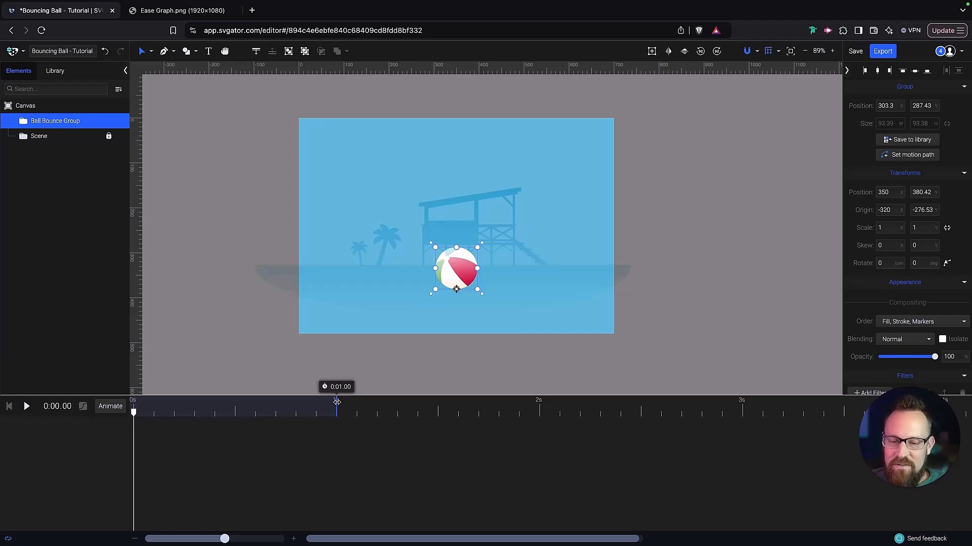
# - Extend the animation's duration to 4 seconds on the timeline
pyautogui.moveTo(337, 403); pyautogui.dragTo(885, 409)
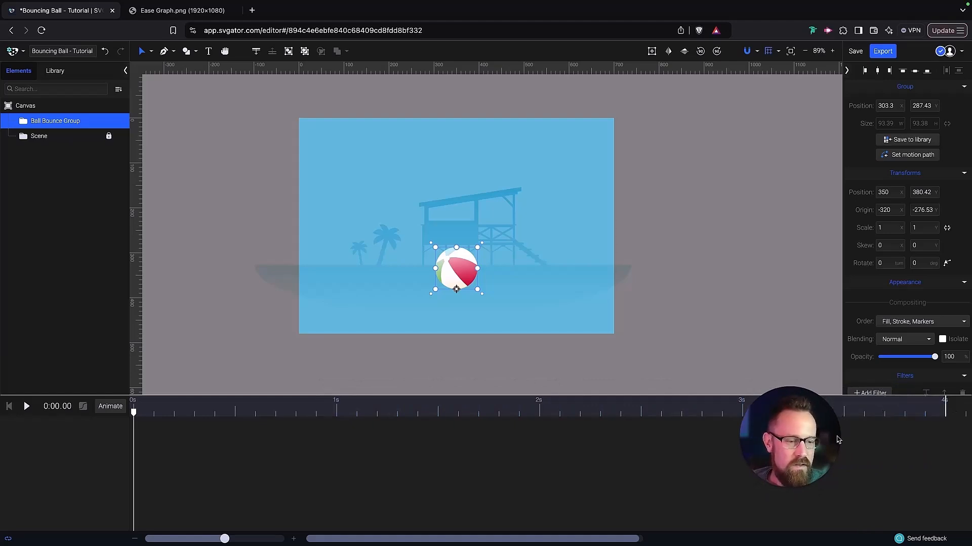
pyautogui.moveTo(798, 445); pyautogui.dragTo(908, 445)
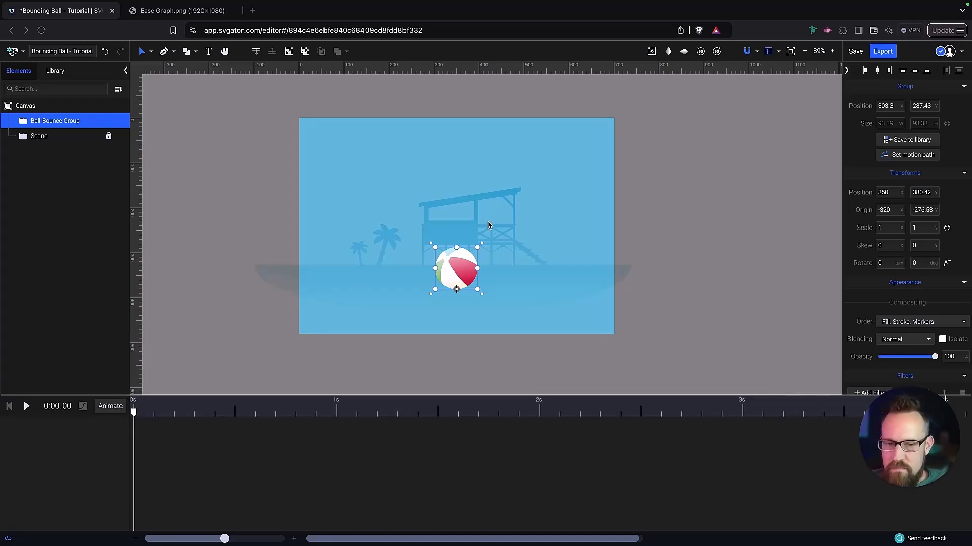
# - Move the Ball Bounce Group up to the canvas's left edge, mostly outside it, at about X -77, Y 80
pyautogui.moveTo(463, 272); pyautogui.dragTo(282, 184)
pyautogui.scroll(5, 551, 225)
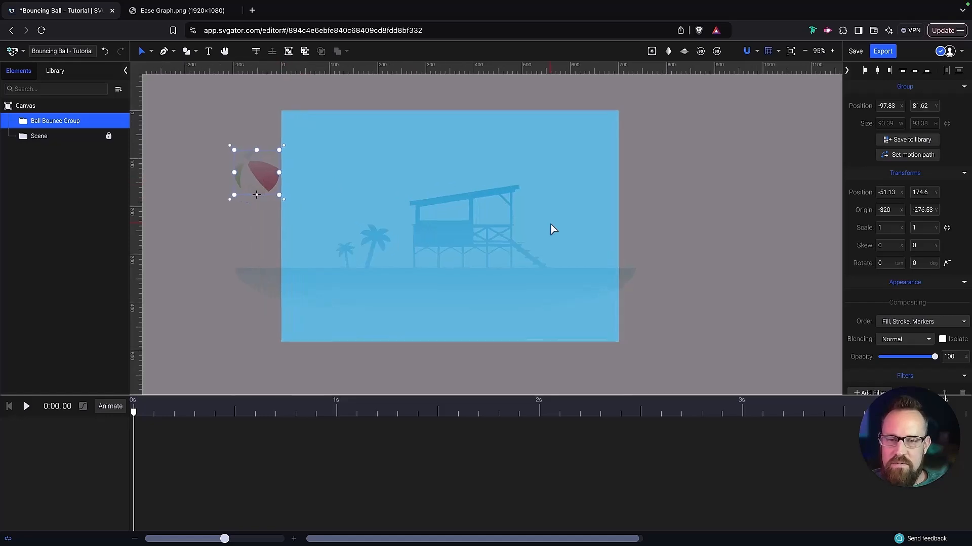
pyautogui.press('h')
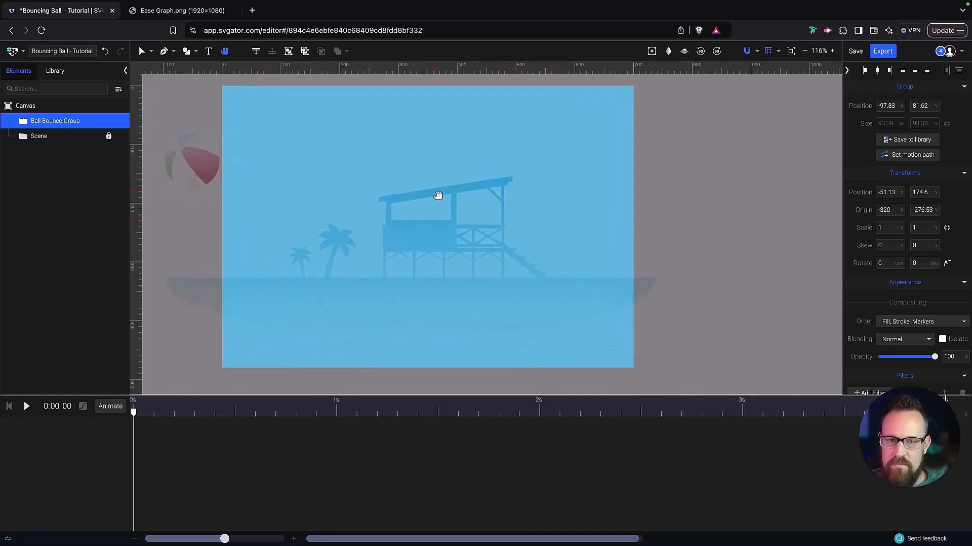
pyautogui.moveTo(438, 195); pyautogui.dragTo(494, 199)
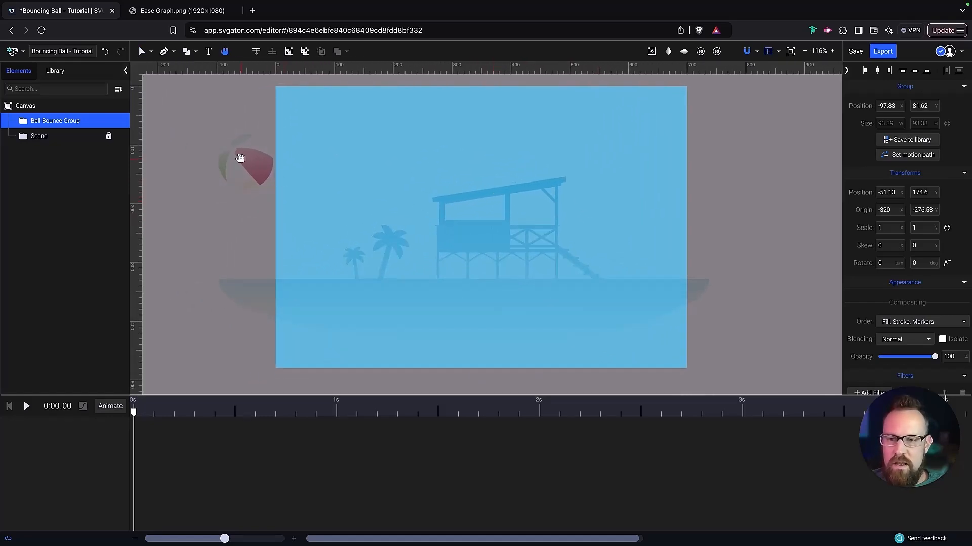
pyautogui.press('v')
pyautogui.doubleClick(243, 160)
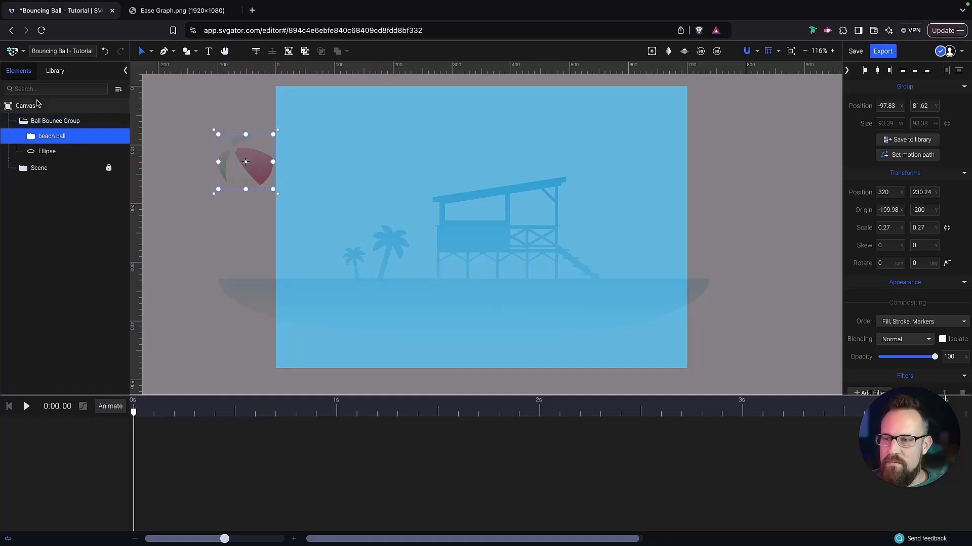
pyautogui.click(39, 121)
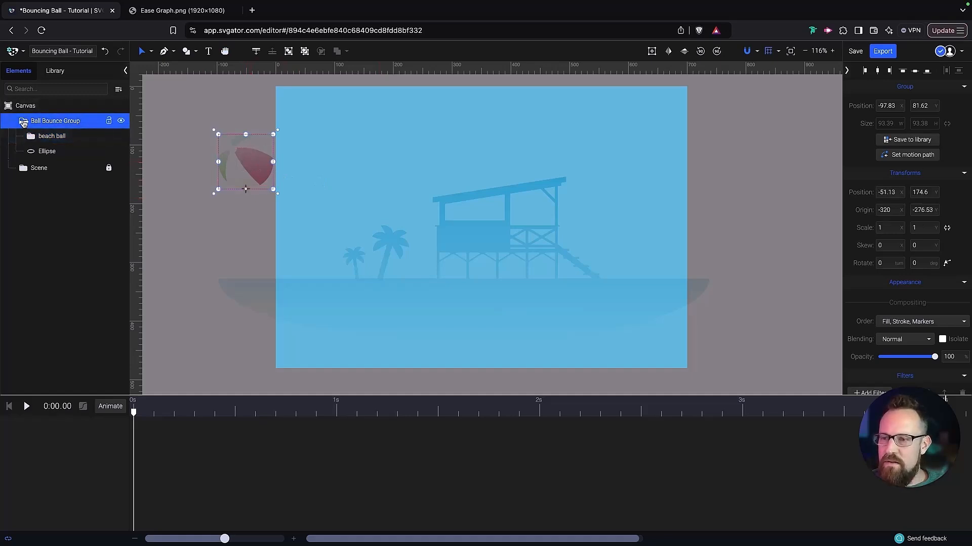
pyautogui.click(24, 121)
pyautogui.moveTo(257, 157); pyautogui.dragTo(269, 156)
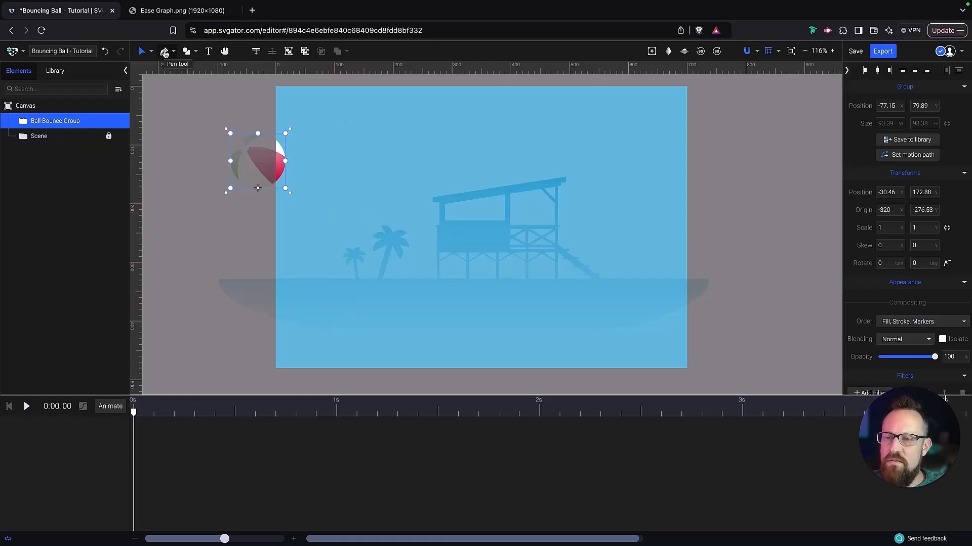
# - Draw an open six-node Pen path from the ball down to the ground at about Y 381, ending past the canvas's right edge at X 738
pyautogui.click(165, 52)
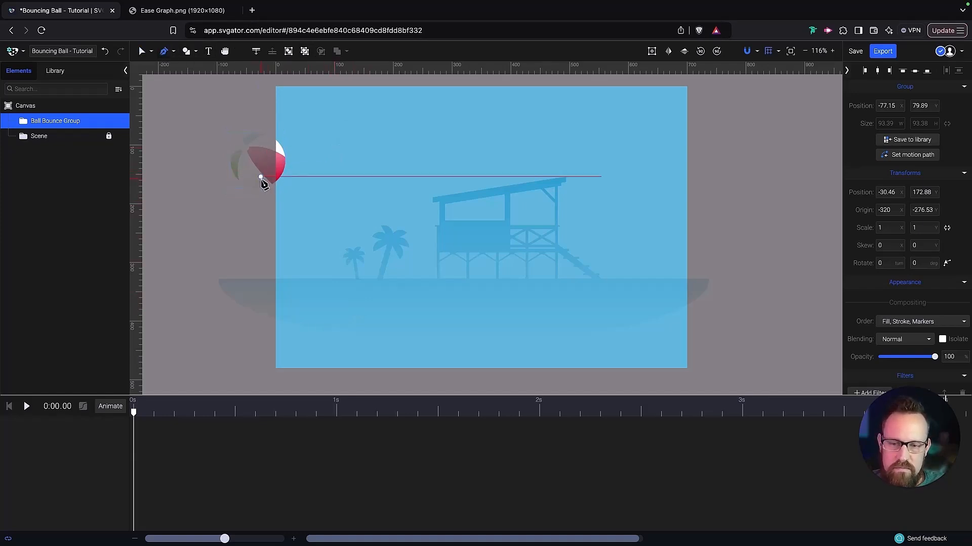
pyautogui.click(261, 177)
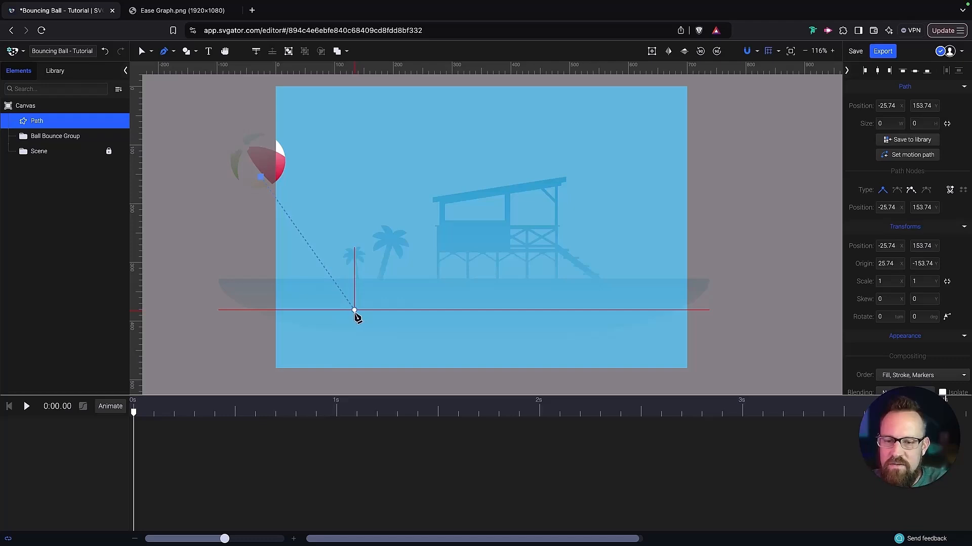
pyautogui.click(354, 310)
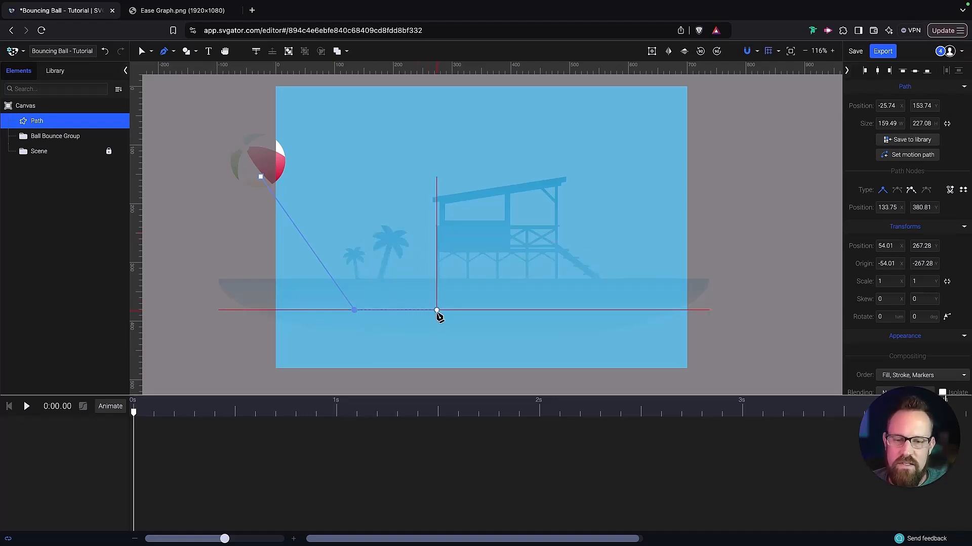
pyautogui.click(437, 310)
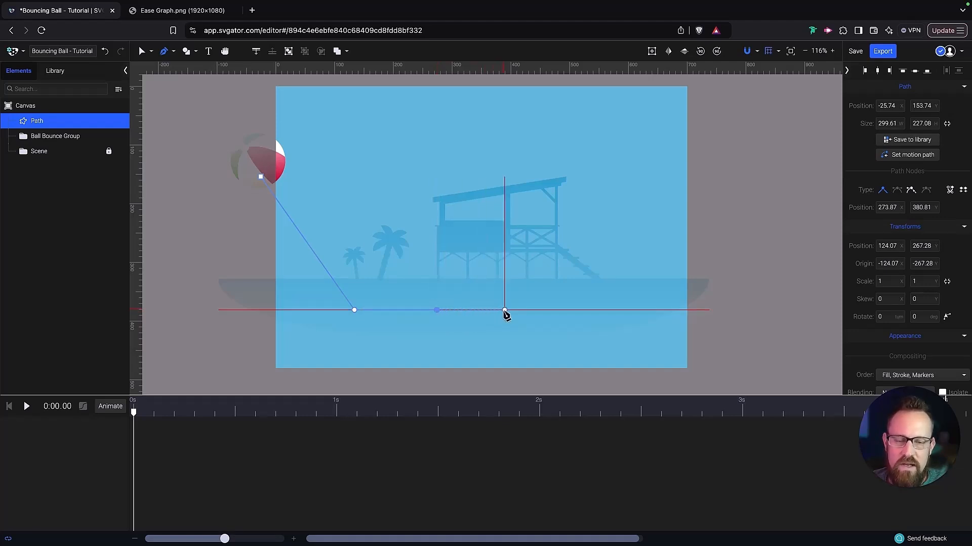
pyautogui.click(504, 310)
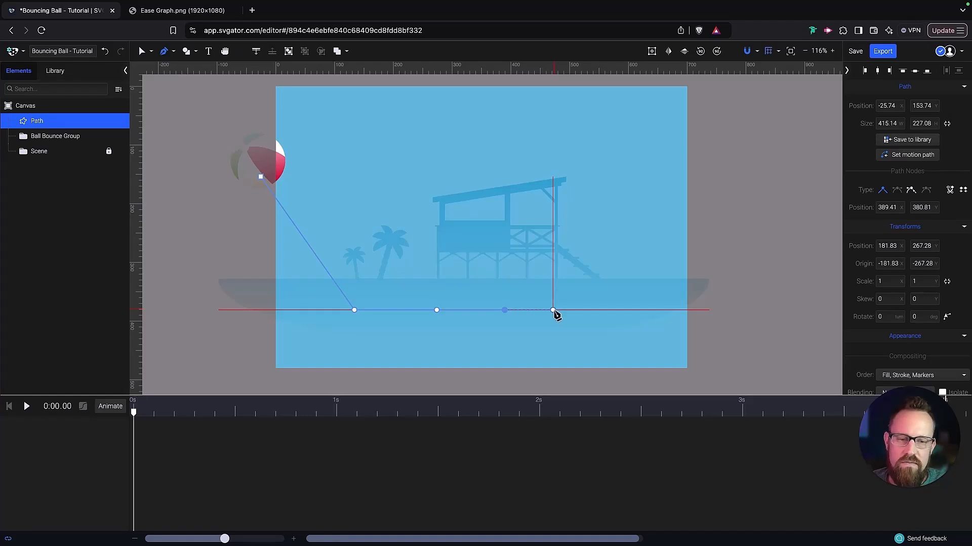
pyautogui.click(553, 310)
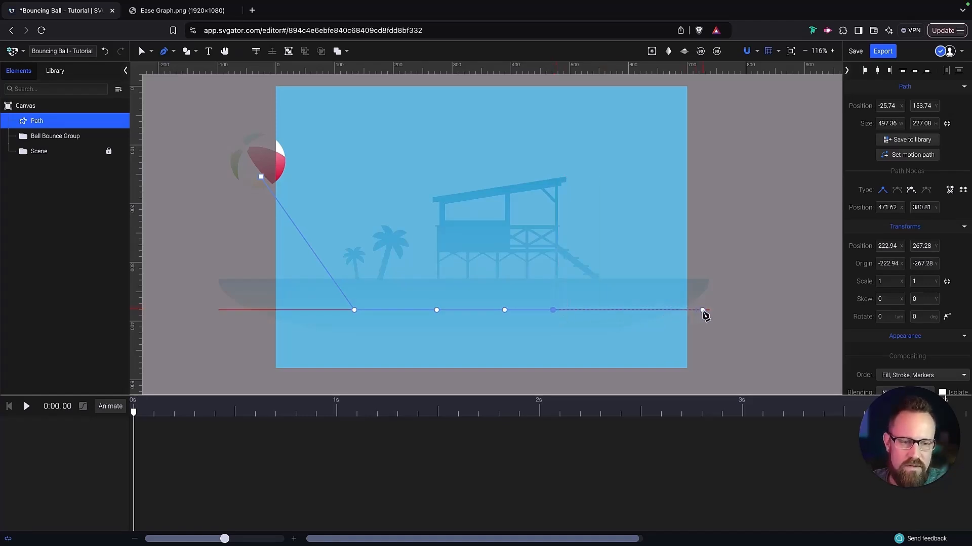
pyautogui.click(709, 310)
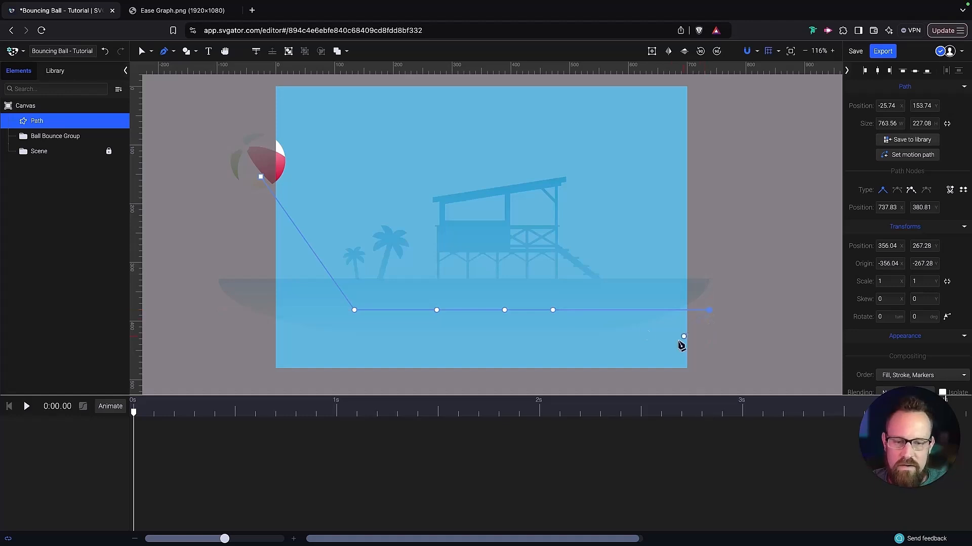
pyautogui.press('Escape')
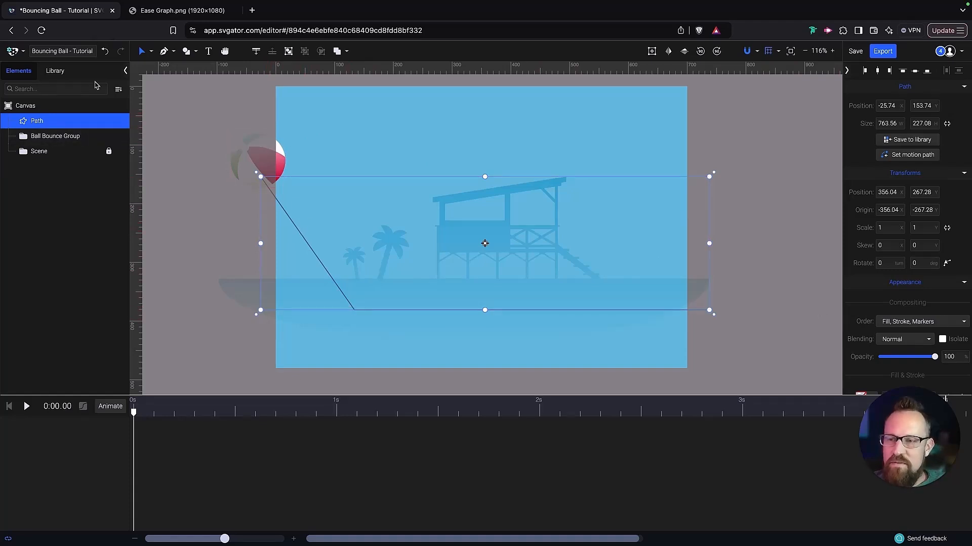
# - Rename the new path as Motion Path
pyautogui.doubleClick(41, 121)
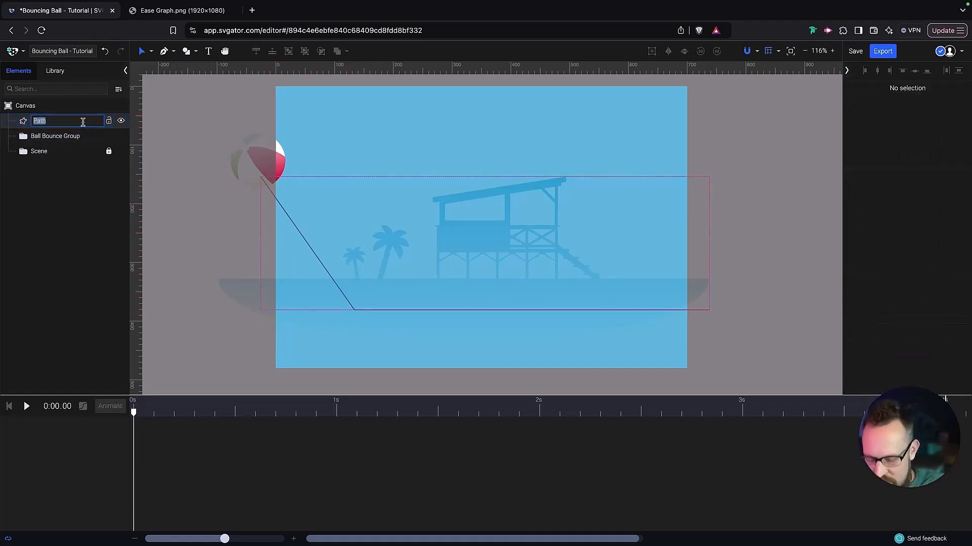
pyautogui.write('Motion')
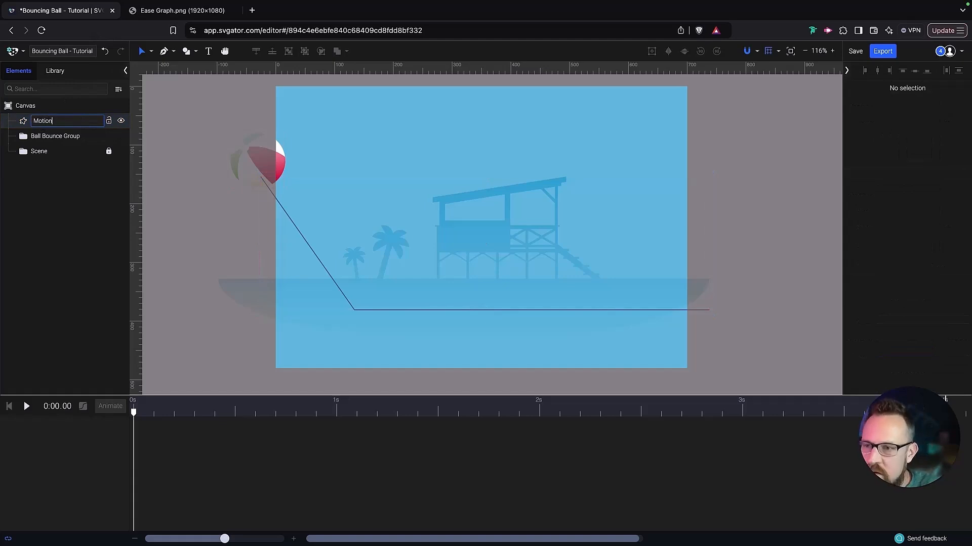
pyautogui.press('Return')
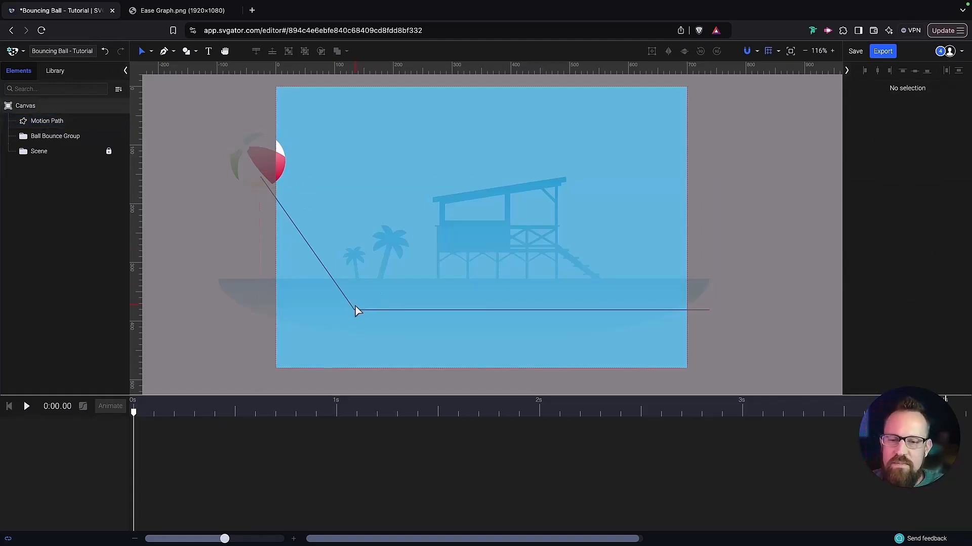
# - Convert all nodes of the Motion Path except its last one to curve nodes with independent handles
pyautogui.click(149, 52)
pyautogui.click(121, 87)
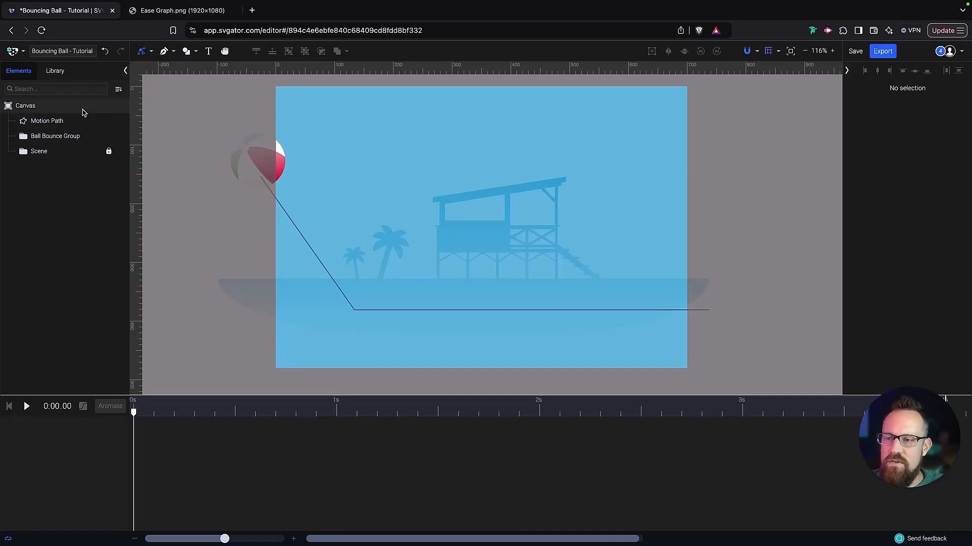
pyautogui.click(76, 122)
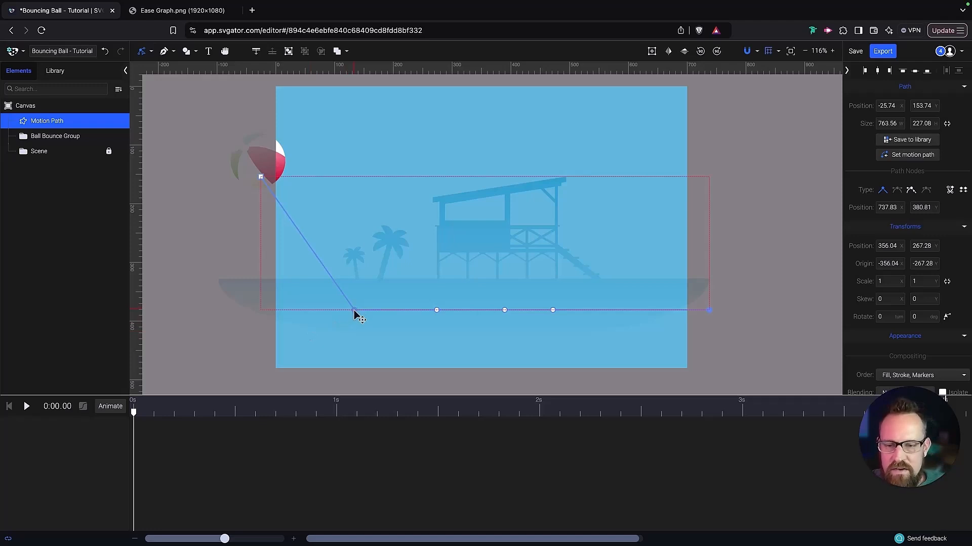
pyautogui.click(354, 310)
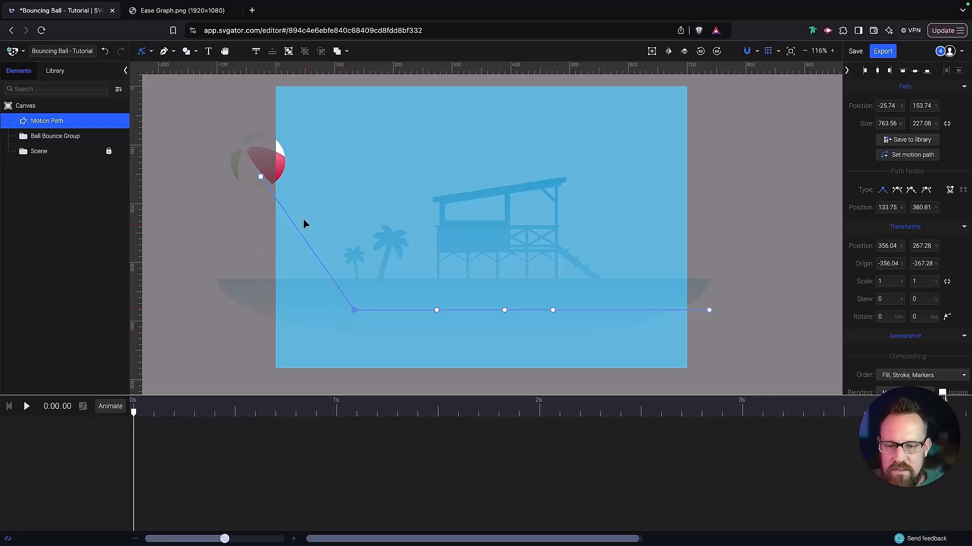
pyautogui.keyDown('shift'); pyautogui.click(261, 178); pyautogui.keyUp('shift')
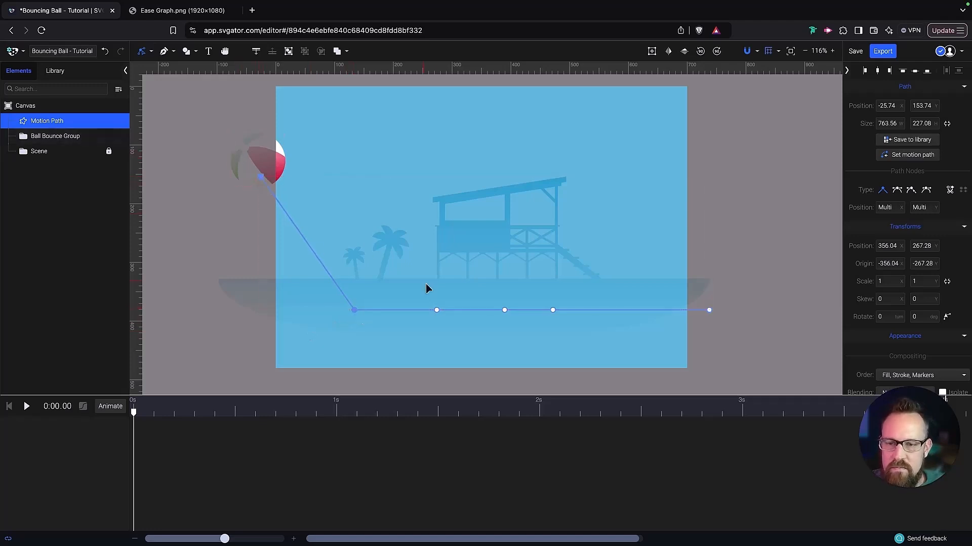
pyautogui.keyDown('shift'); pyautogui.click(438, 310); pyautogui.keyUp('shift')
pyautogui.keyDown('shift'); pyautogui.click(505, 311); pyautogui.keyUp('shift')
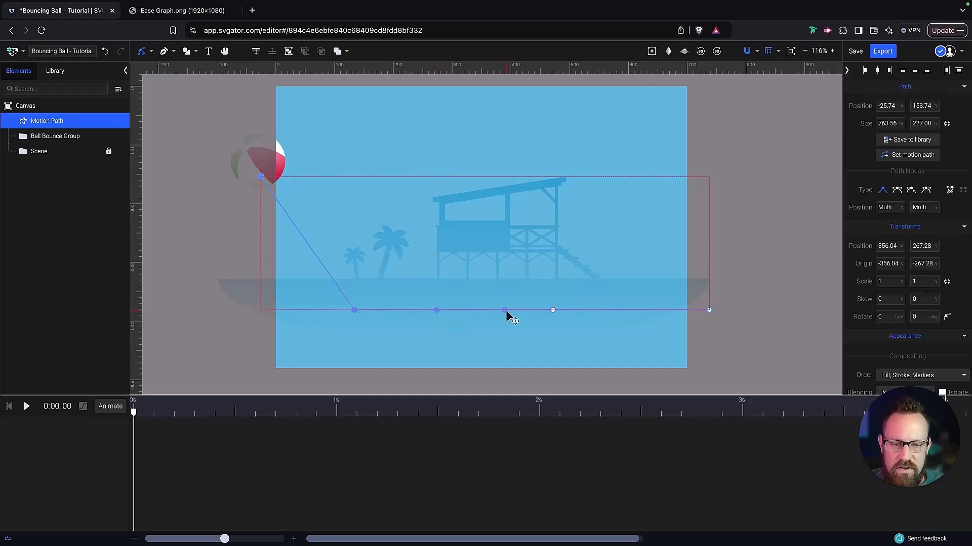
pyautogui.keyDown('shift'); pyautogui.click(553, 311); pyautogui.keyUp('shift')
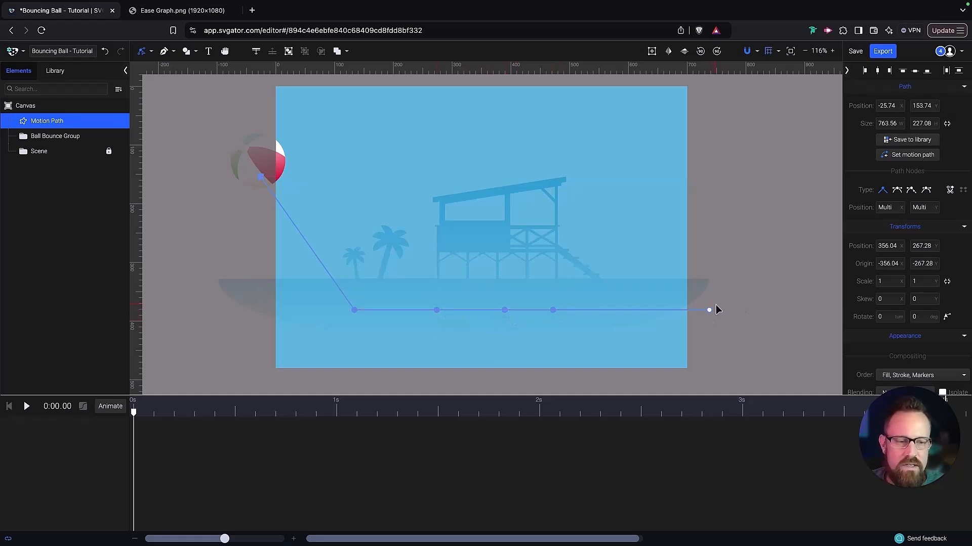
pyautogui.scroll(-1, 718, 309)
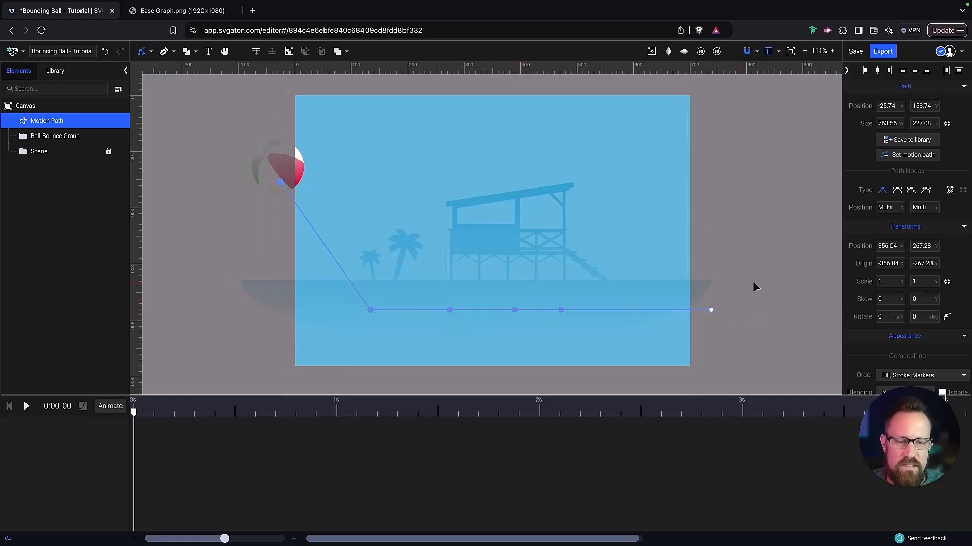
pyautogui.click(911, 191)
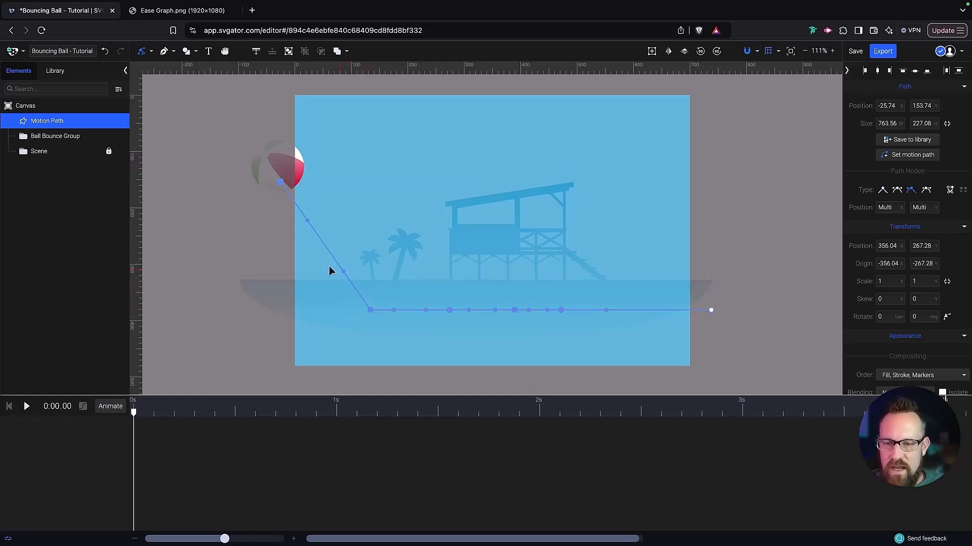
pyautogui.click(731, 298)
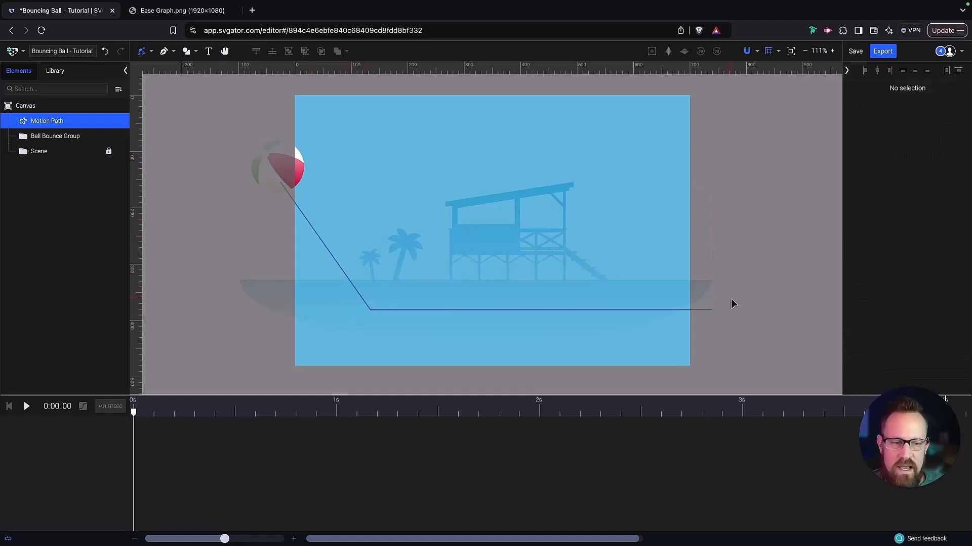
# - Bend the Motion Path's first segment into an outward-curving falling arc from the ball to the first ground node
pyautogui.click(537, 311)
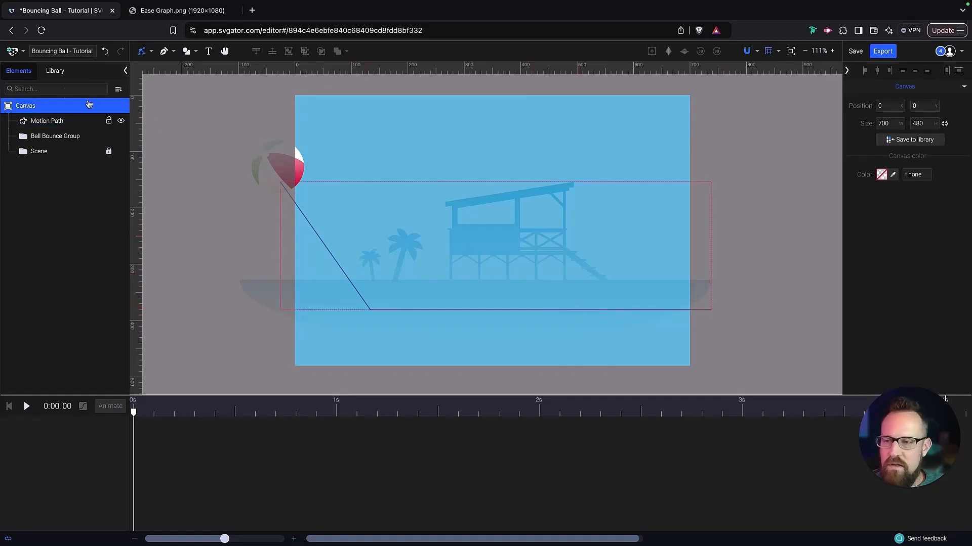
pyautogui.click(53, 121)
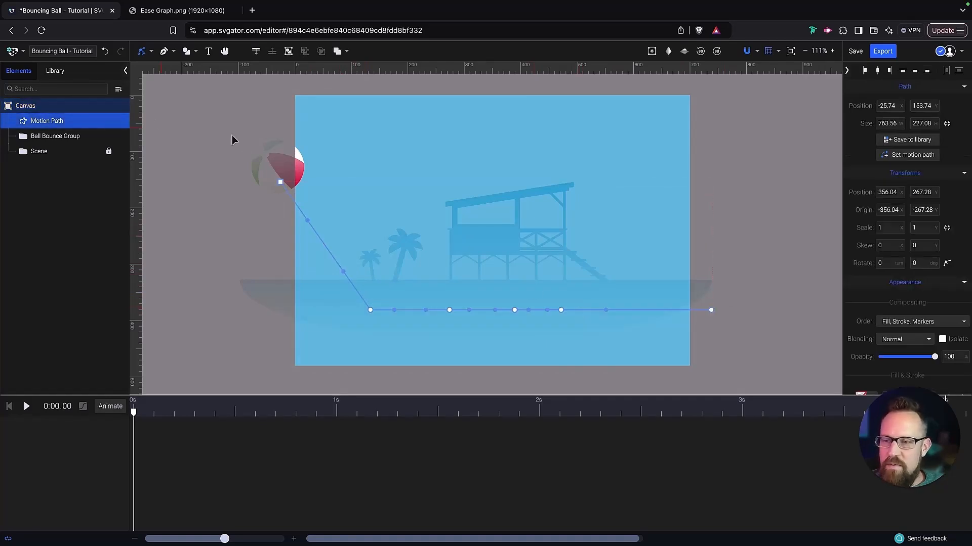
pyautogui.click(711, 310)
pyautogui.click(561, 310)
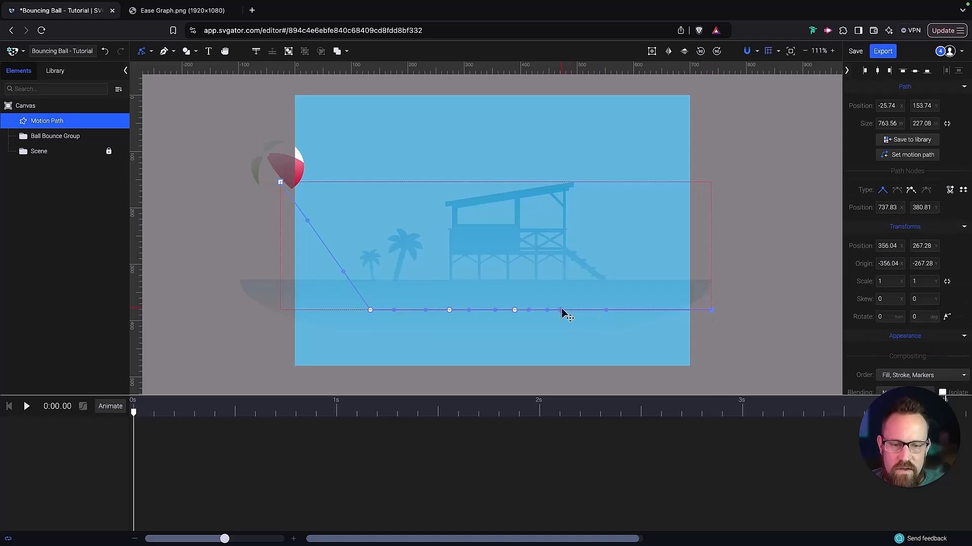
pyautogui.click(281, 182)
pyautogui.moveTo(308, 221); pyautogui.dragTo(341, 217)
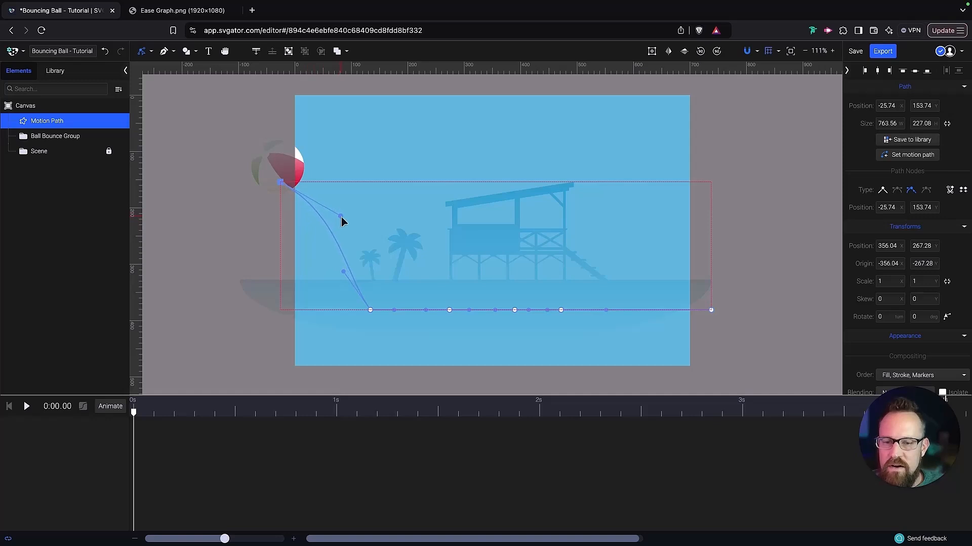
pyautogui.moveTo(346, 271); pyautogui.dragTo(365, 274)
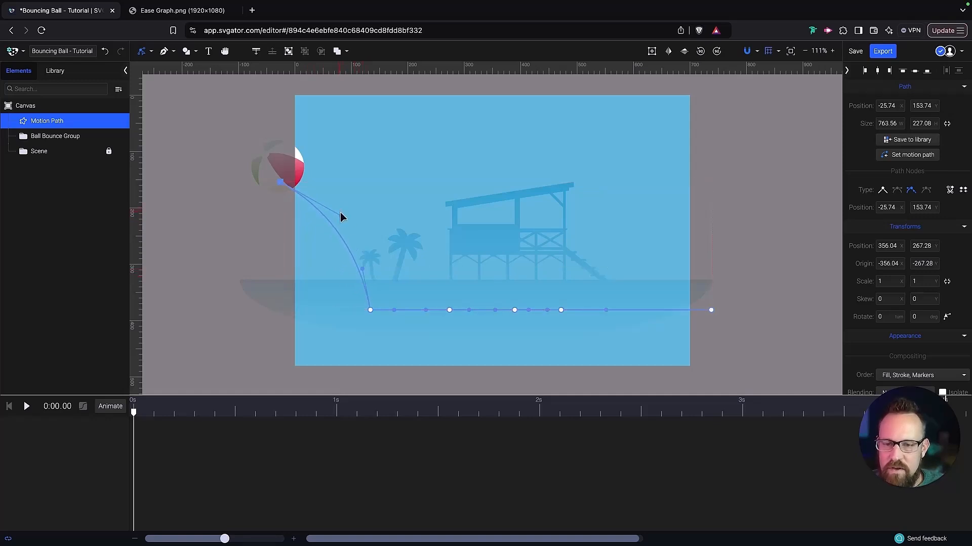
pyautogui.moveTo(340, 216); pyautogui.dragTo(329, 197)
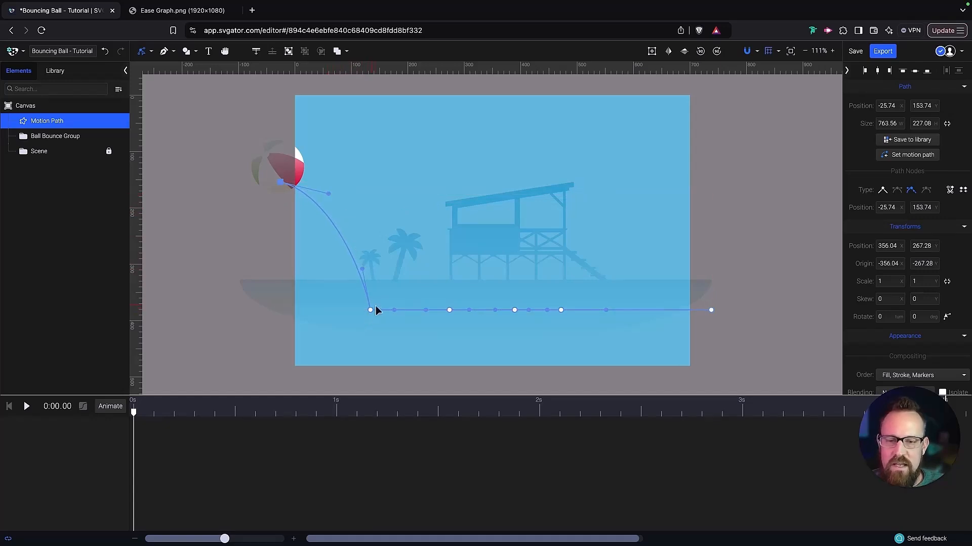
# - Shape the Motion Path's second segment into a tall bounce arc and move its landing node to about X 288
pyautogui.moveTo(394, 308); pyautogui.dragTo(399, 226)
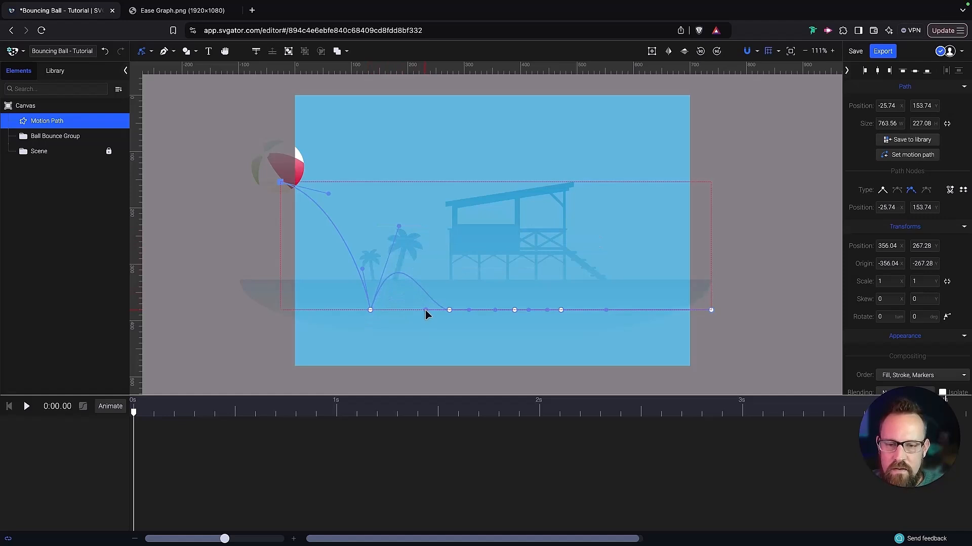
pyautogui.moveTo(425, 311); pyautogui.dragTo(375, 223)
pyautogui.moveTo(433, 238); pyautogui.dragTo(446, 229)
pyautogui.moveTo(451, 310); pyautogui.dragTo(458, 313)
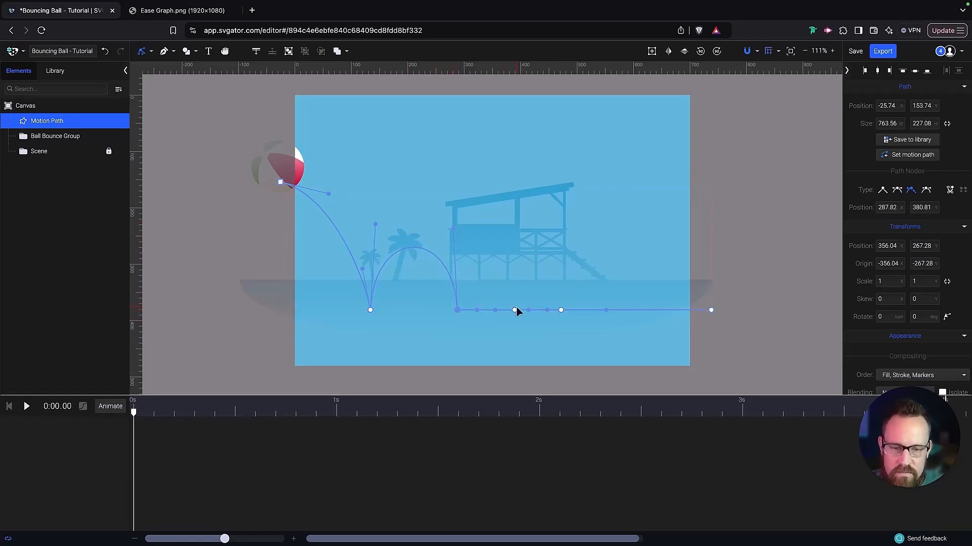
# - Shape the Motion Path's third segment into a lower bounce arc and shift its landing node further along the ground
pyautogui.moveTo(516, 306); pyautogui.dragTo(484, 230)
pyautogui.moveTo(504, 311); pyautogui.dragTo(518, 282)
pyautogui.moveTo(519, 282); pyautogui.dragTo(522, 282)
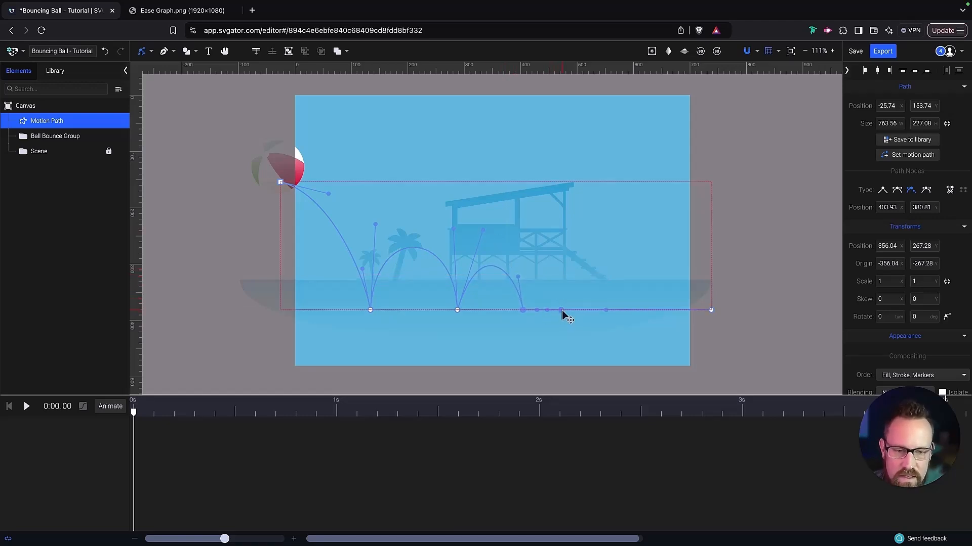
pyautogui.moveTo(563, 314)
pyautogui.mouseDown()
pyautogui.moveTo(523, 312)
pyautogui.moveTo(570, 313)
pyautogui.mouseUp()
# - Shape the Motion Path's fourth segment into the smallest bounce arc and move its landing node to about X 506
pyautogui.click(544, 294)
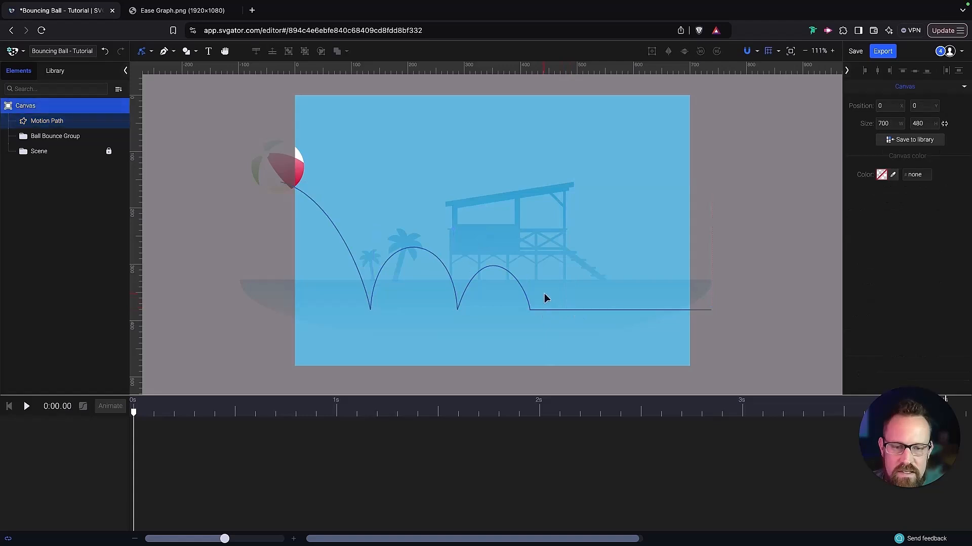
pyautogui.click(529, 308)
pyautogui.moveTo(543, 309); pyautogui.dragTo(550, 275)
pyautogui.moveTo(569, 309)
pyautogui.mouseDown()
pyautogui.moveTo(568, 293)
pyautogui.moveTo(568, 310)
pyautogui.moveTo(581, 312)
pyautogui.mouseUp()
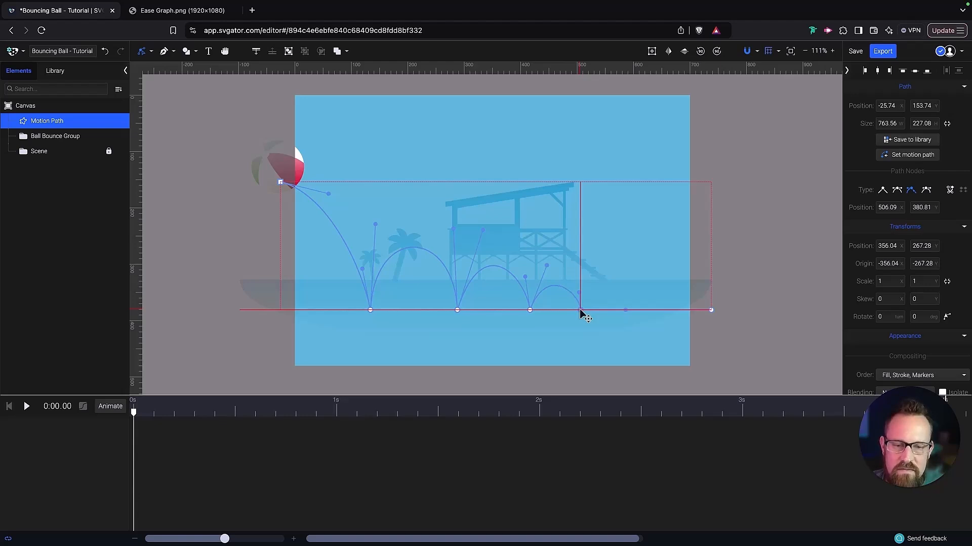
# - Shift the last three bounce landing nodes together slightly to the right to widen the first full bounce arc
pyautogui.keyDown('shift'); pyautogui.click(529, 311); pyautogui.keyUp('shift')
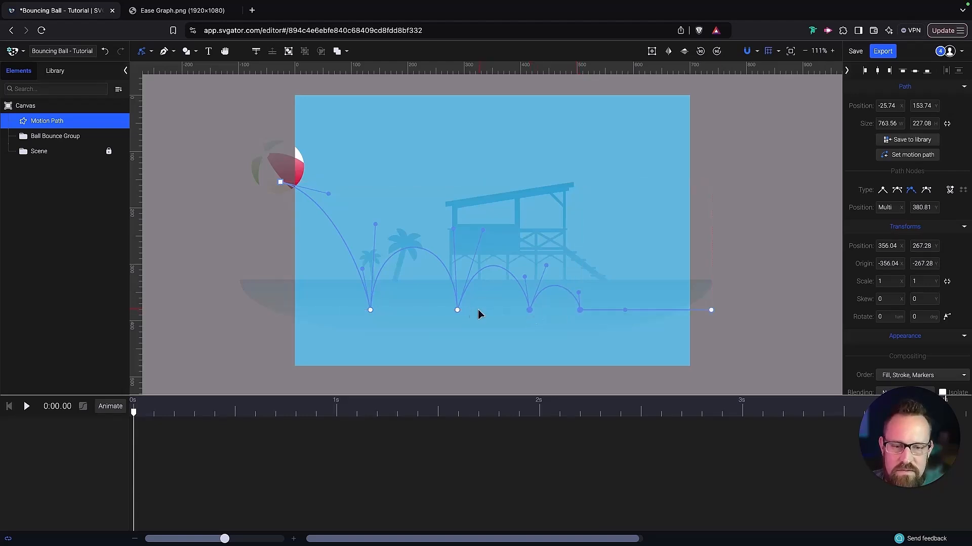
pyautogui.moveTo(457, 310); pyautogui.dragTo(466, 311)
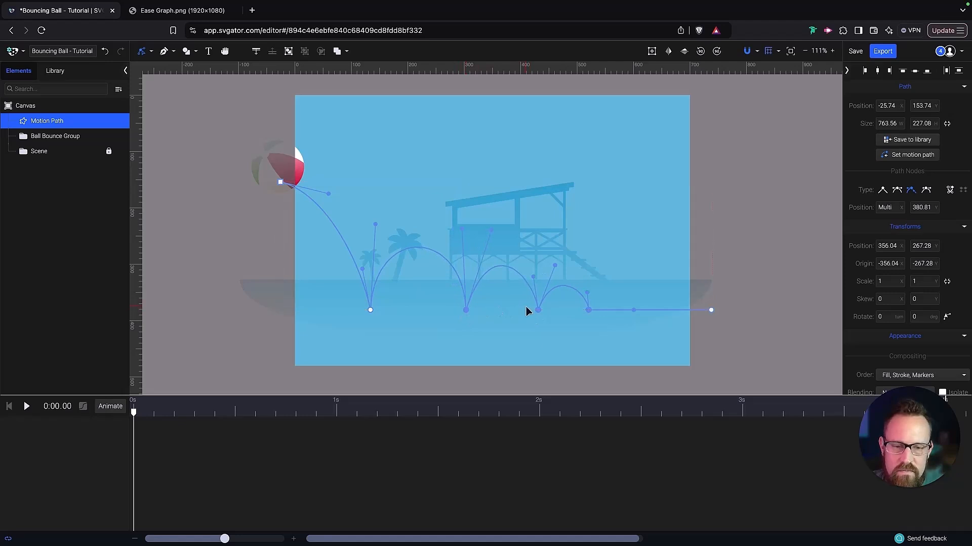
pyautogui.click(547, 315)
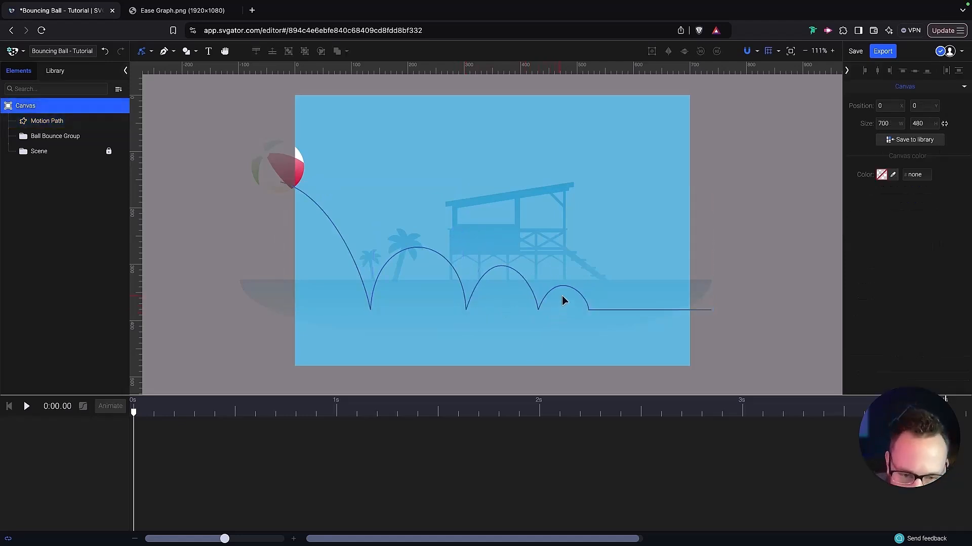
pyautogui.doubleClick(590, 308)
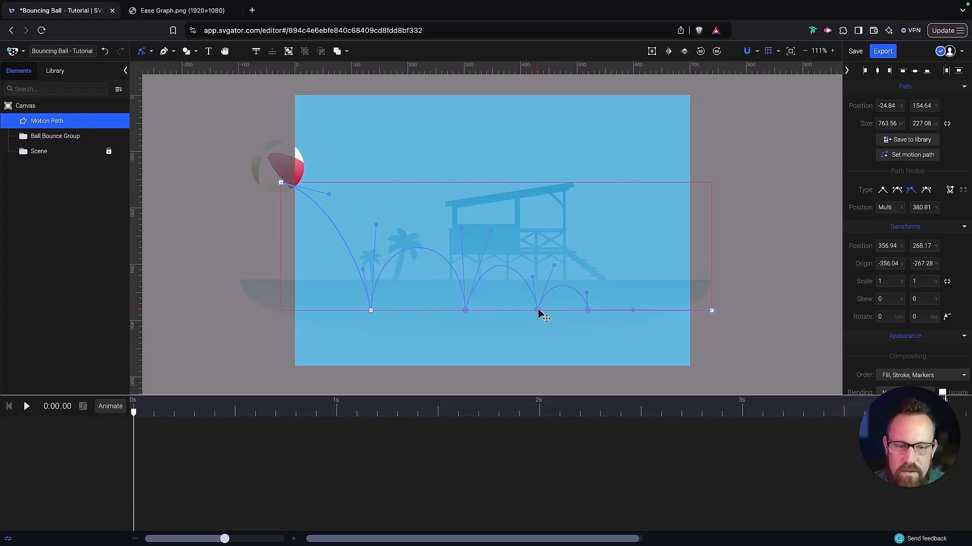
# - Move the last two bounce landing nodes together slightly to the right to widen the middle bounce arc
pyautogui.click(712, 310)
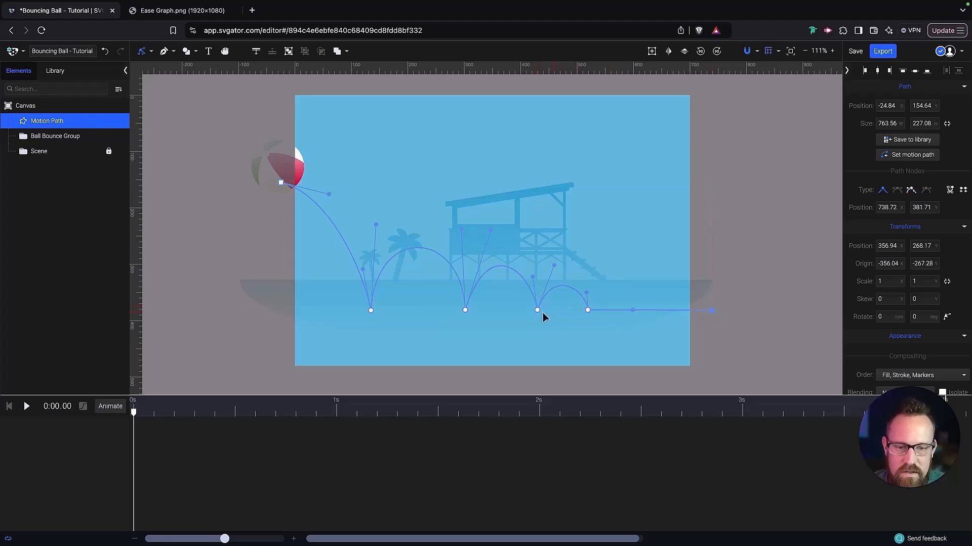
pyautogui.click(537, 310)
pyautogui.keyDown('shift'); pyautogui.click(587, 309); pyautogui.keyUp('shift')
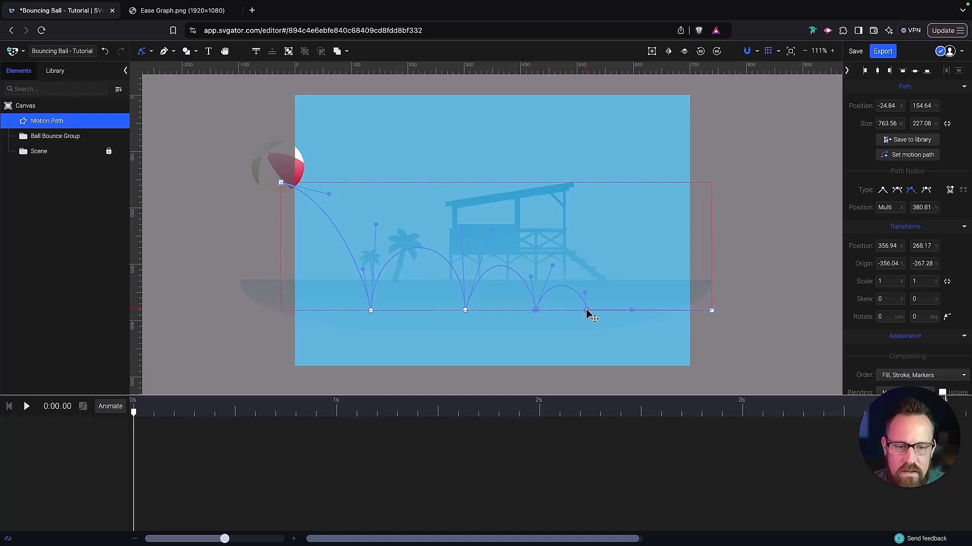
pyautogui.moveTo(587, 309); pyautogui.dragTo(595, 311)
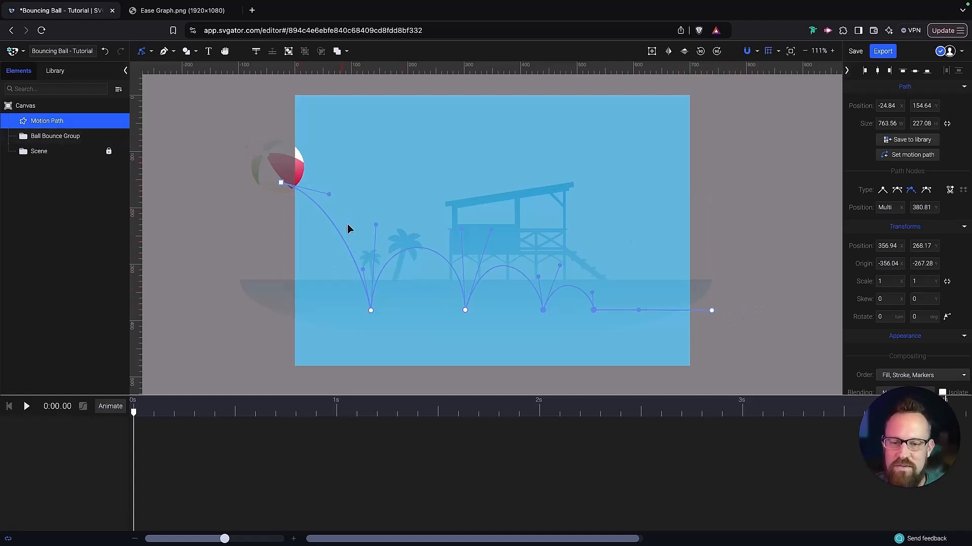
pyautogui.keyDown('shift'); pyautogui.click(465, 309); pyautogui.keyUp('shift')
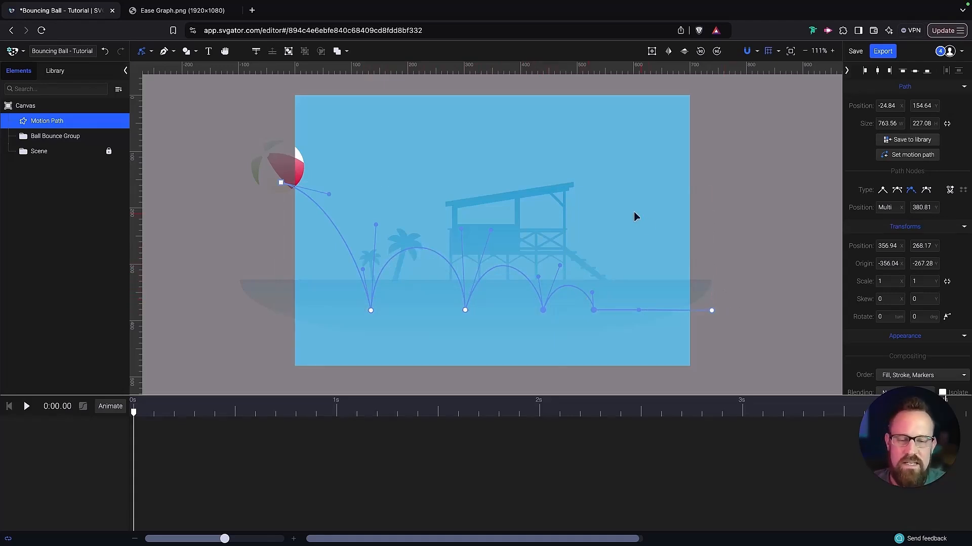
pyautogui.moveTo(490, 231); pyautogui.dragTo(490, 231)
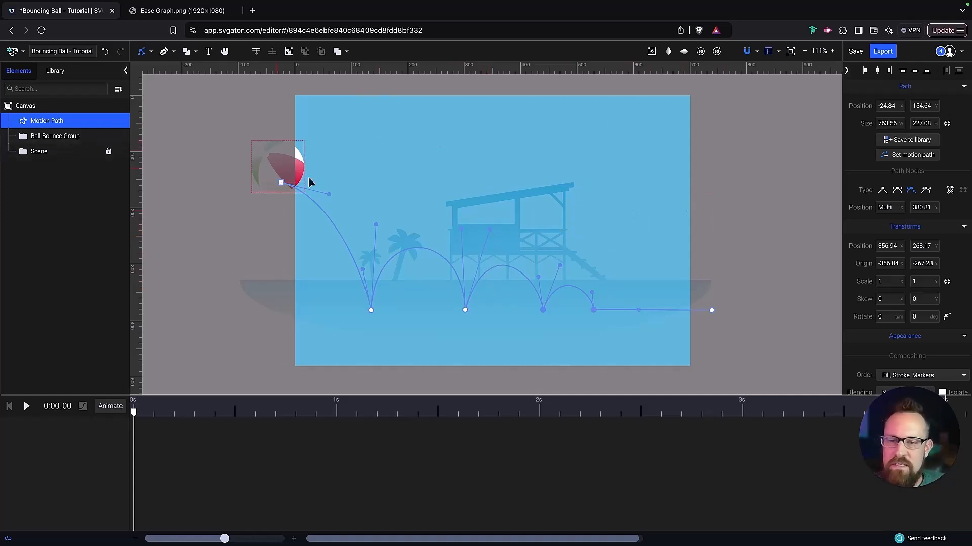
# - Assign Motion Path as the Ball Bounce Group's motion path from 0 s with a 4 s duration and preview the playback
pyautogui.click(63, 140)
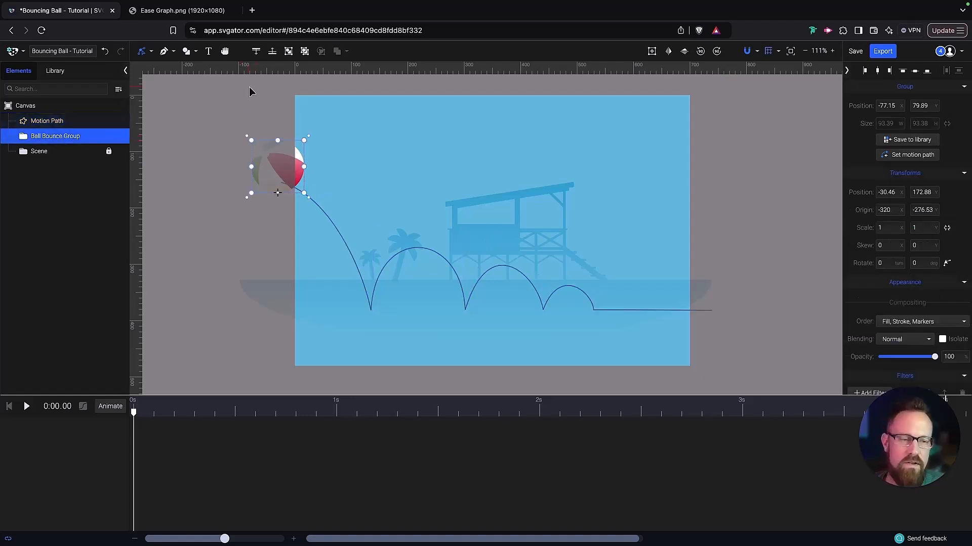
pyautogui.click(914, 157)
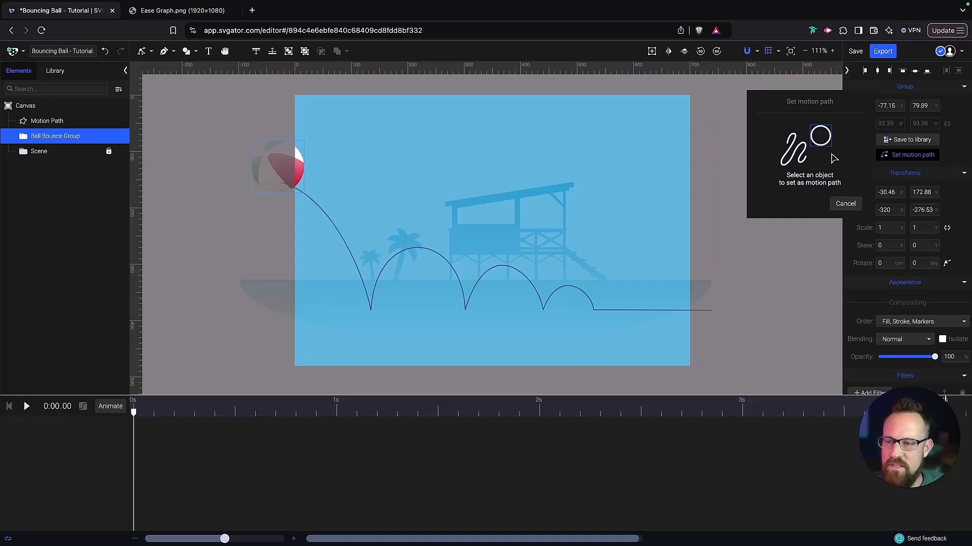
pyautogui.click(55, 122)
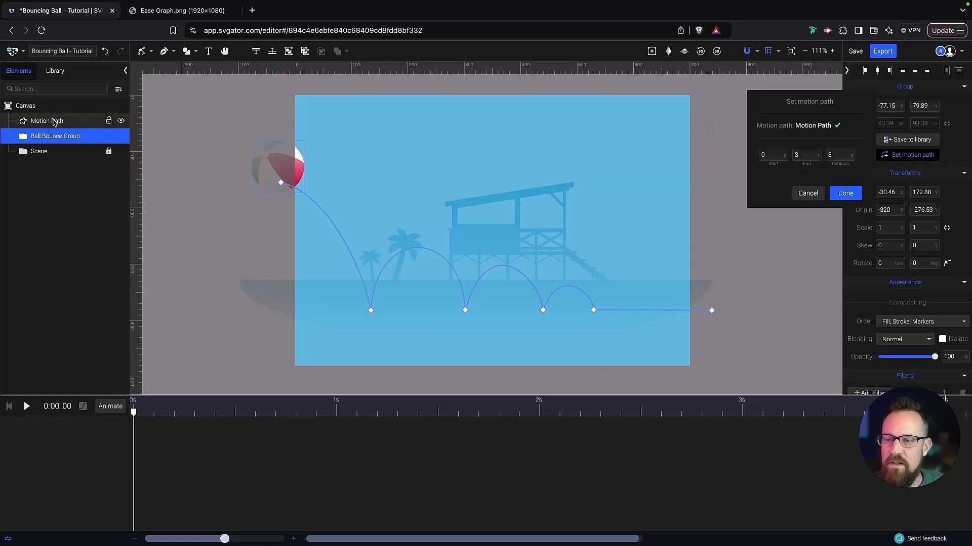
pyautogui.click(831, 153)
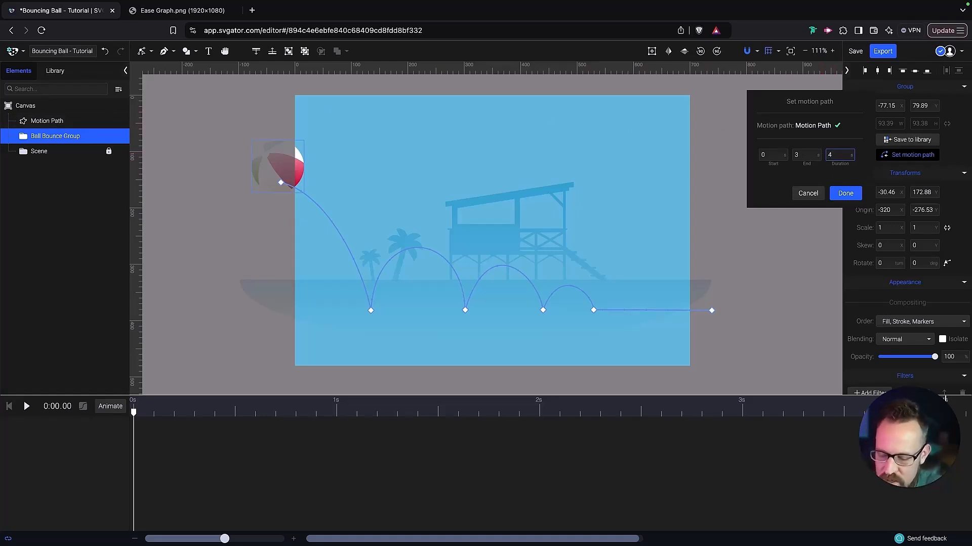
pyautogui.press('Return')
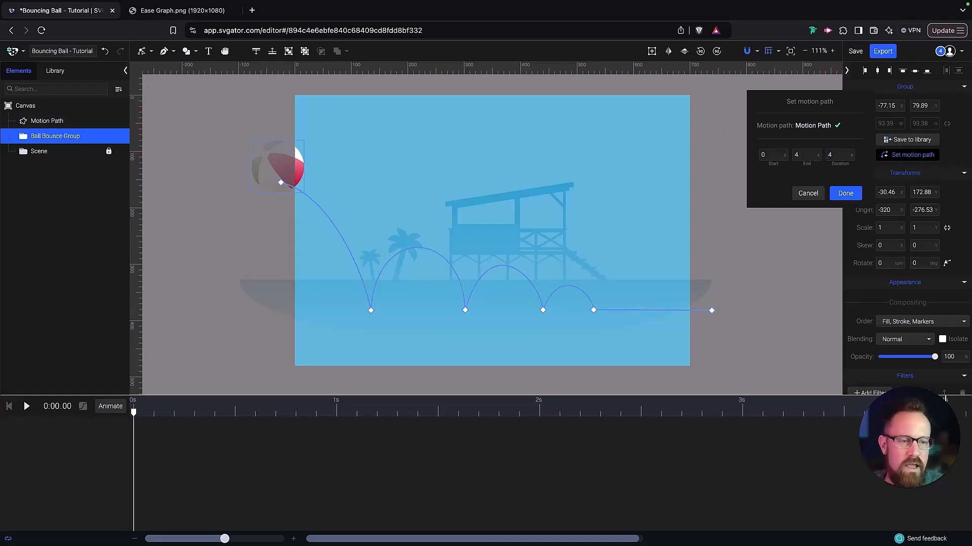
pyautogui.click(845, 193)
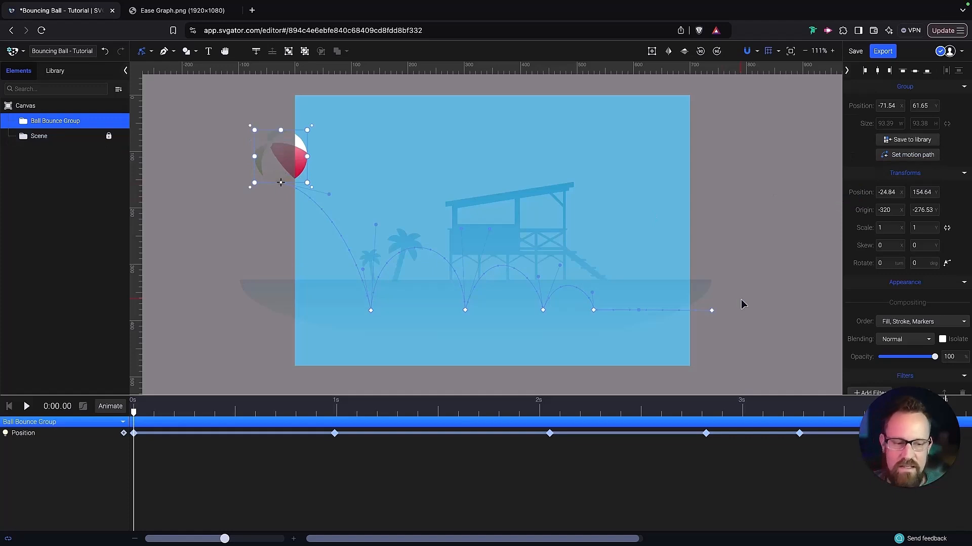
pyautogui.press('space')
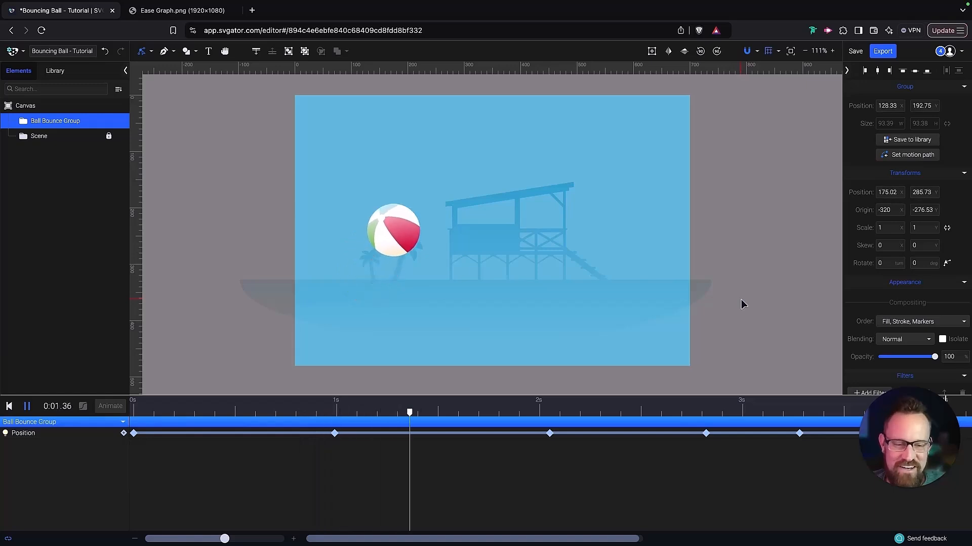
pyautogui.press('space')
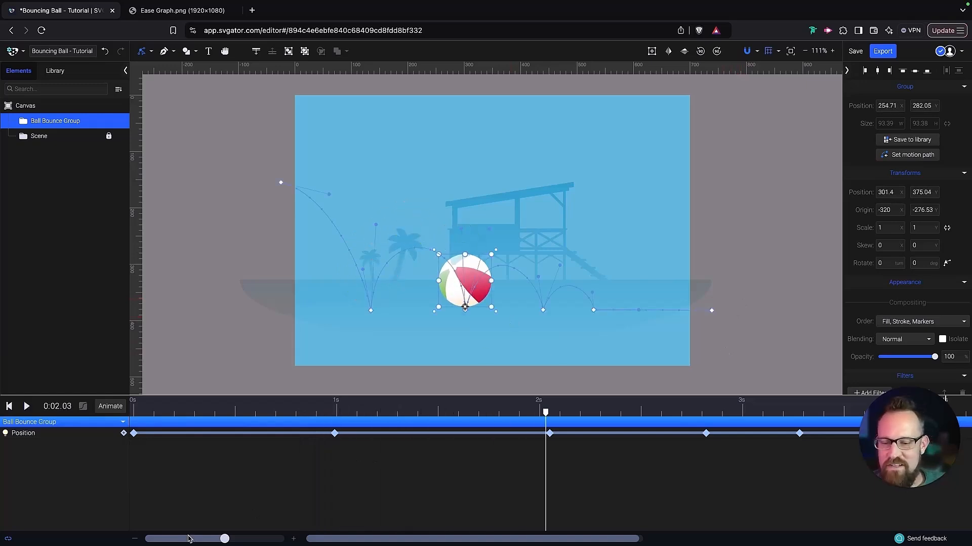
# - Retime the Ball Bounce Group's four inner Position keyframes to about 0.4 s, 1.3 s, 2 s and 2.6 s
pyautogui.moveTo(224, 539); pyautogui.dragTo(205, 534)
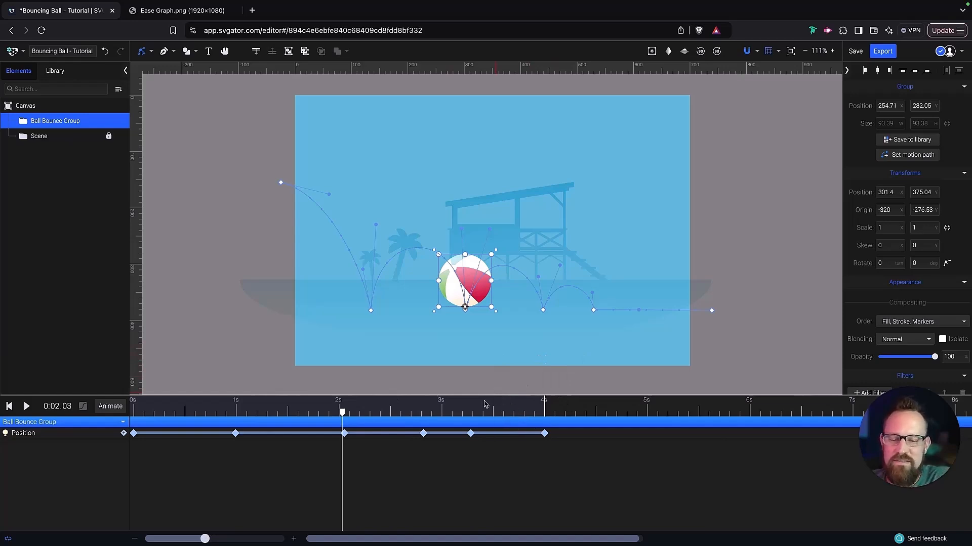
pyautogui.moveTo(342, 415); pyautogui.dragTo(174, 432)
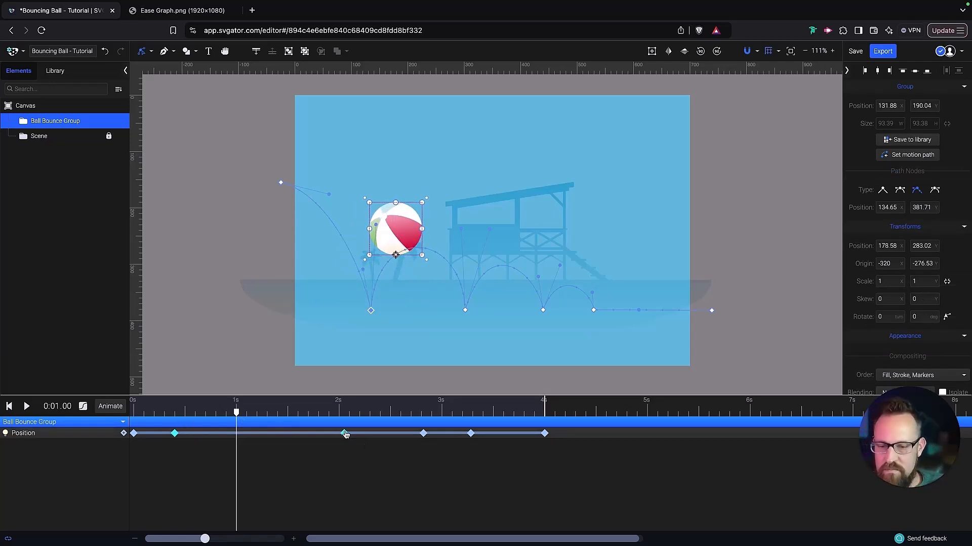
pyautogui.moveTo(345, 434); pyautogui.dragTo(308, 433)
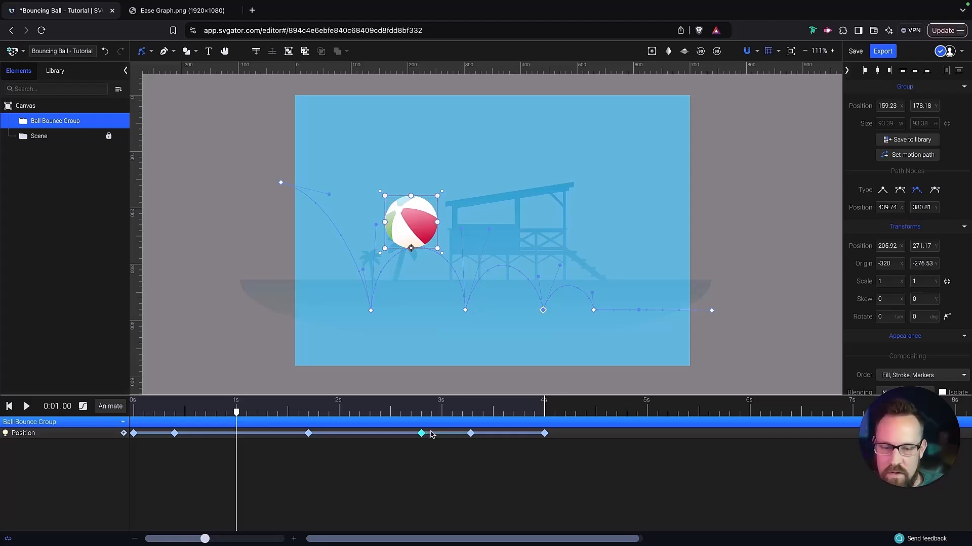
pyautogui.moveTo(432, 436); pyautogui.dragTo(391, 430)
pyautogui.moveTo(308, 434); pyautogui.dragTo(266, 429)
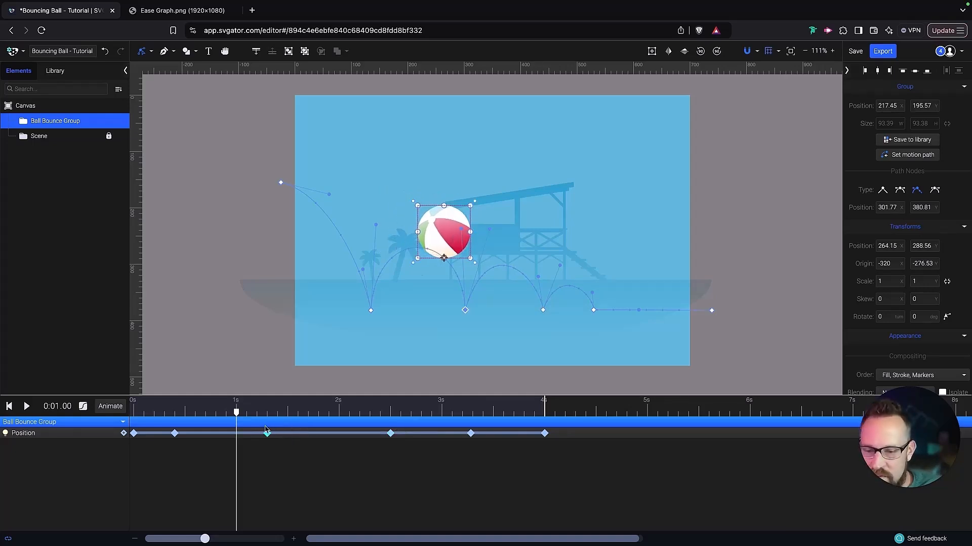
pyautogui.moveTo(391, 434); pyautogui.dragTo(338, 432)
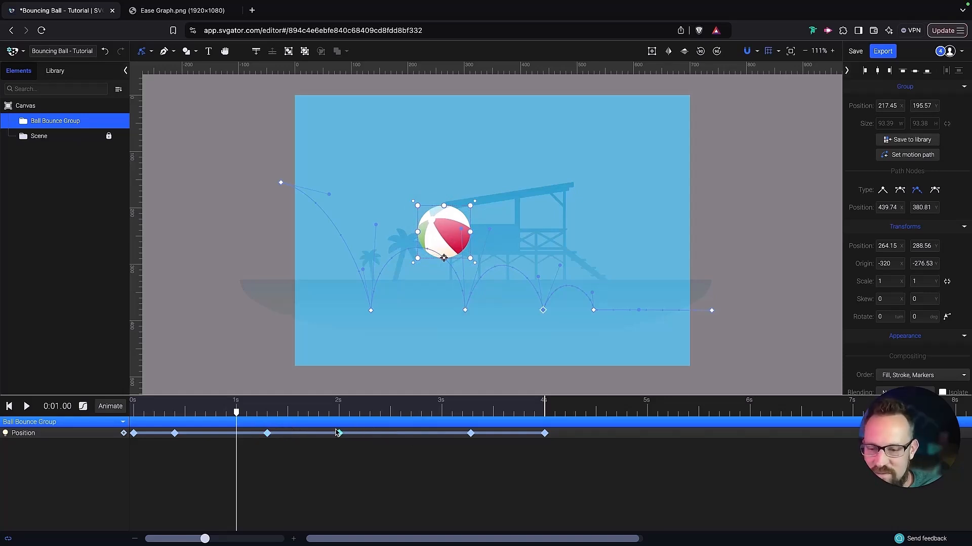
pyautogui.moveTo(470, 434); pyautogui.dragTo(443, 436)
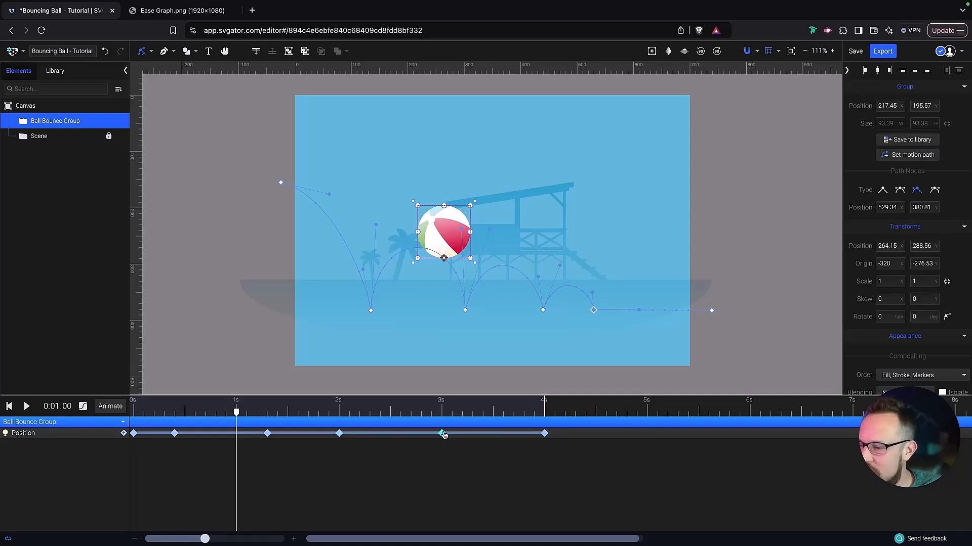
pyautogui.moveTo(441, 436); pyautogui.dragTo(408, 428)
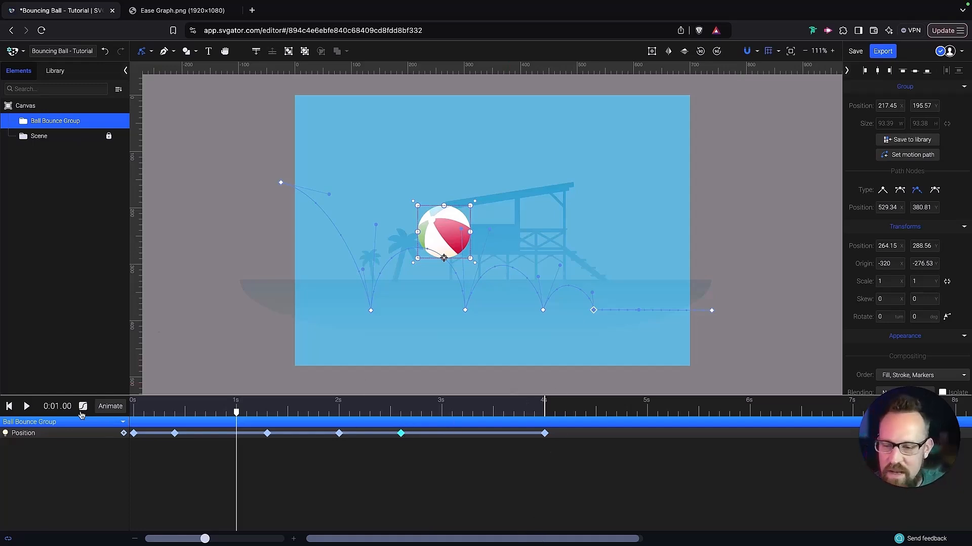
# - Move the first ground-contact Position keyframe to 0.34 s and scrub from the start to it to check the ball's fall
pyautogui.click(134, 412)
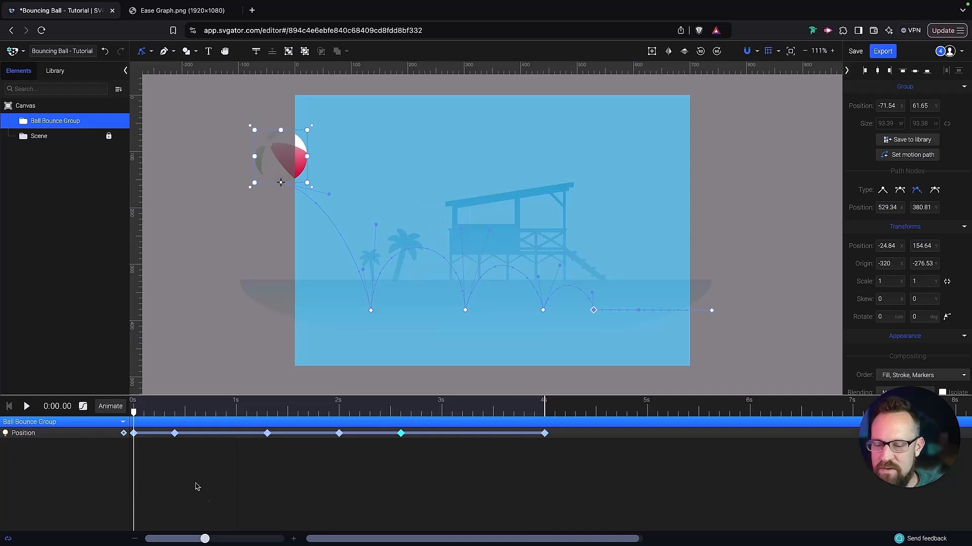
pyautogui.moveTo(205, 538); pyautogui.dragTo(239, 539)
pyautogui.click(245, 434)
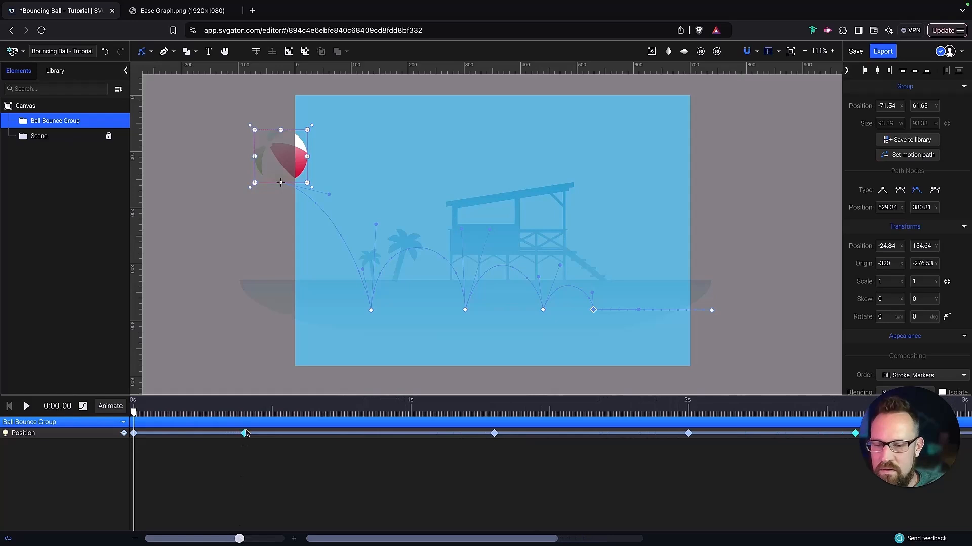
pyautogui.moveTo(245, 434); pyautogui.dragTo(227, 434)
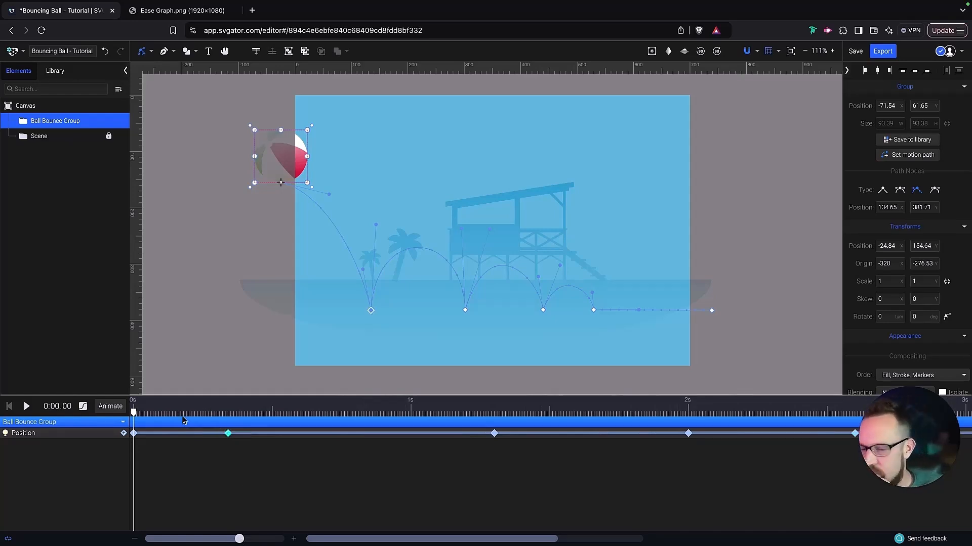
pyautogui.moveTo(135, 414); pyautogui.dragTo(231, 425)
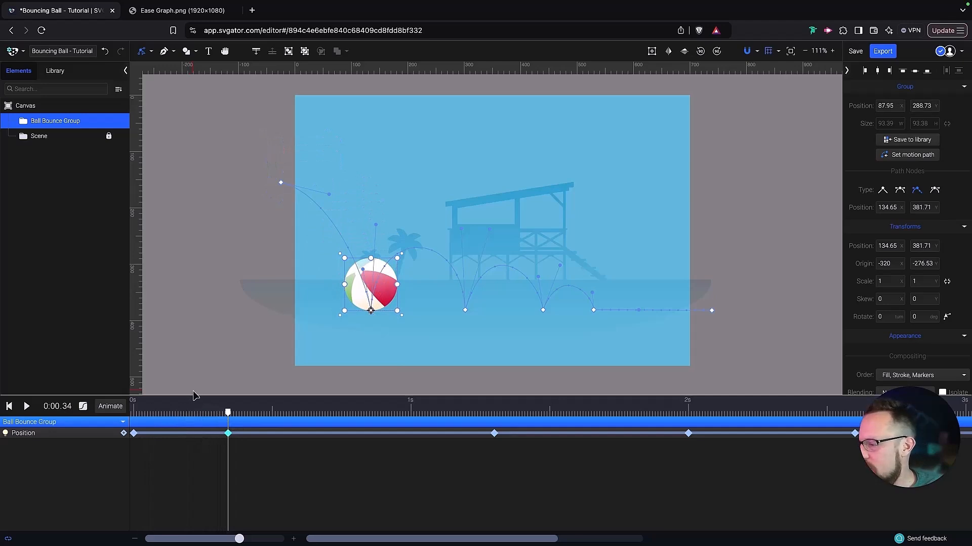
# - Add Scale and Rotate animators to the Ball Bounce Group at 0 s
pyautogui.moveTo(228, 415); pyautogui.dragTo(133, 414)
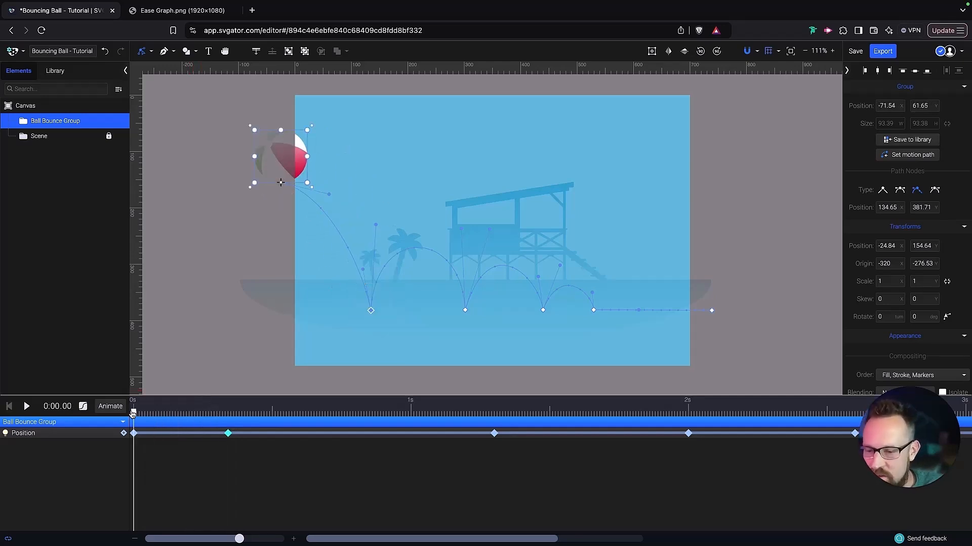
pyautogui.click(113, 409)
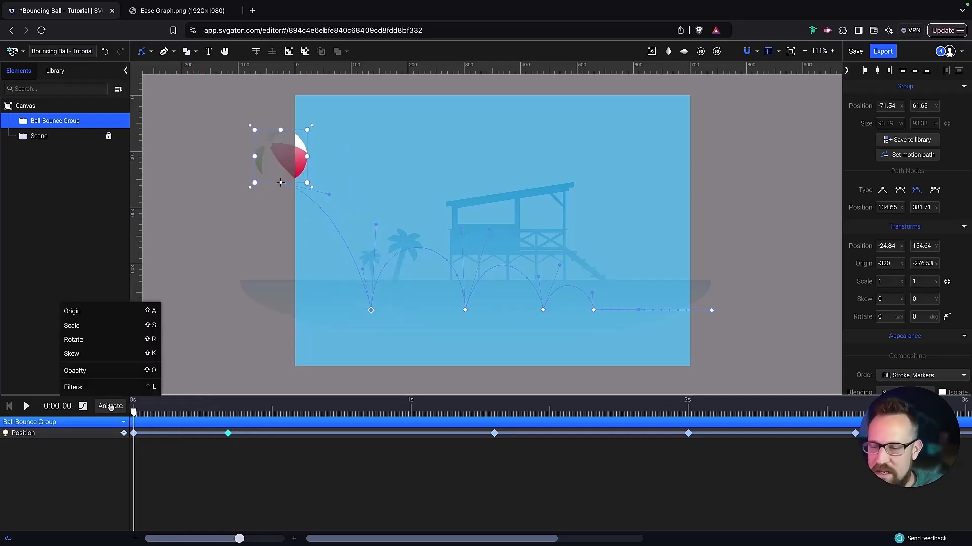
pyautogui.click(88, 326)
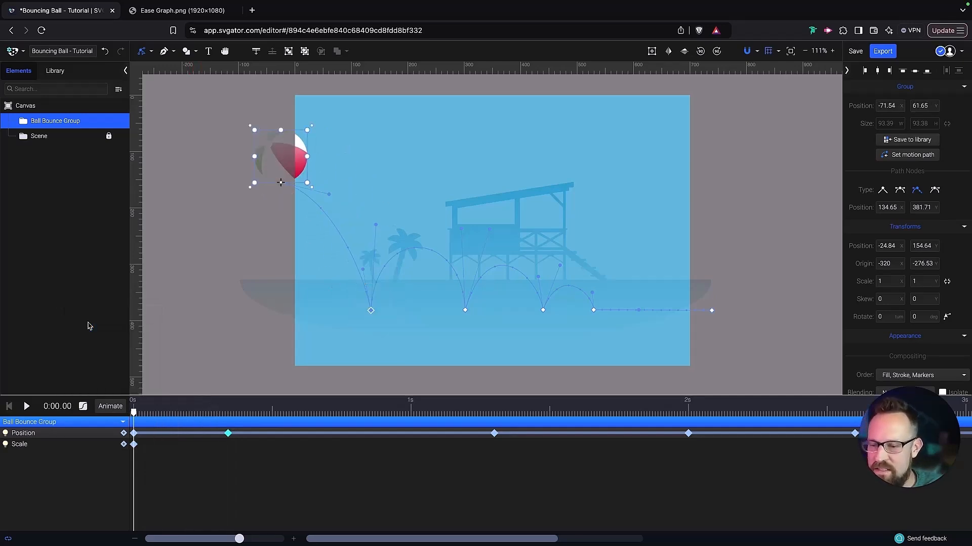
pyautogui.click(110, 410)
pyautogui.click(91, 340)
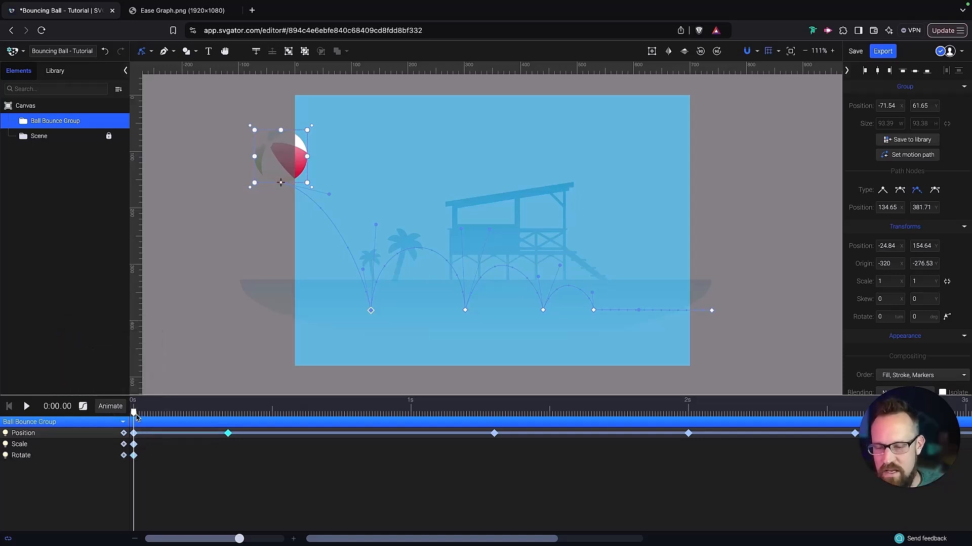
# - Add Scale and Rotate keyframes at 0.34 s and stretch the ball there to a scale of 0.9 by 1.15
pyautogui.moveTo(138, 416); pyautogui.dragTo(230, 423)
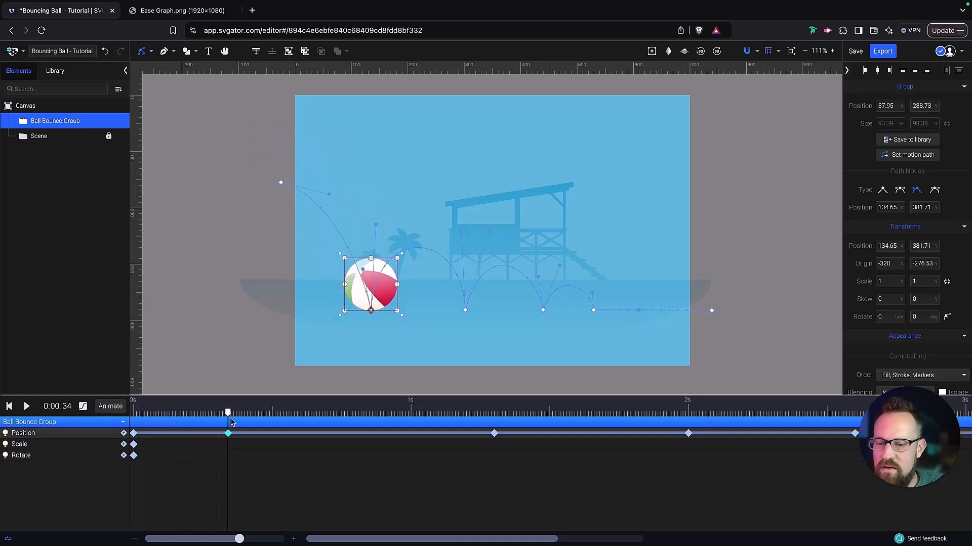
pyautogui.click(123, 444)
pyautogui.click(124, 457)
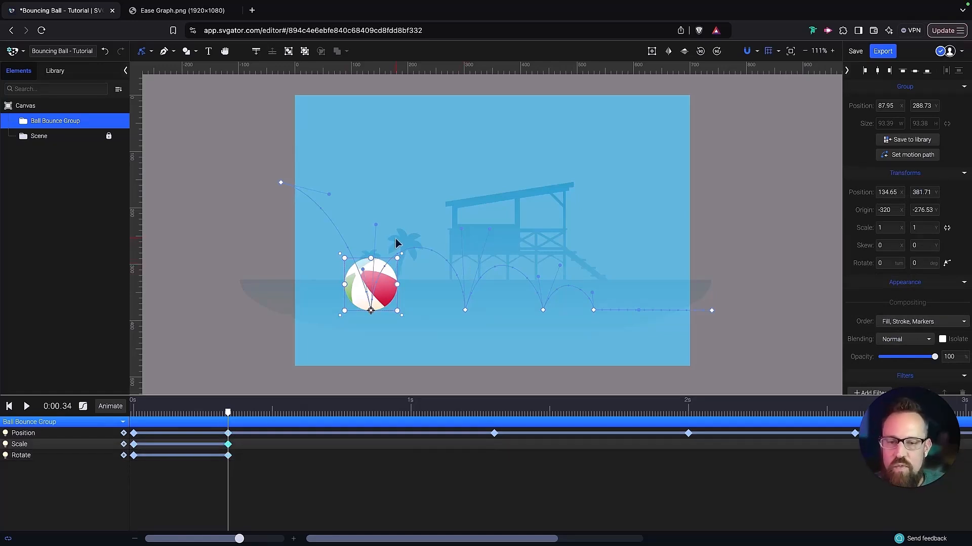
pyautogui.moveTo(396, 257); pyautogui.dragTo(396, 251)
# - Duplicate the 0.34 s ground-contact Position keyframe and place the copy at 0.65 s so the ball holds on the ground
pyautogui.moveTo(228, 413); pyautogui.dragTo(276, 417)
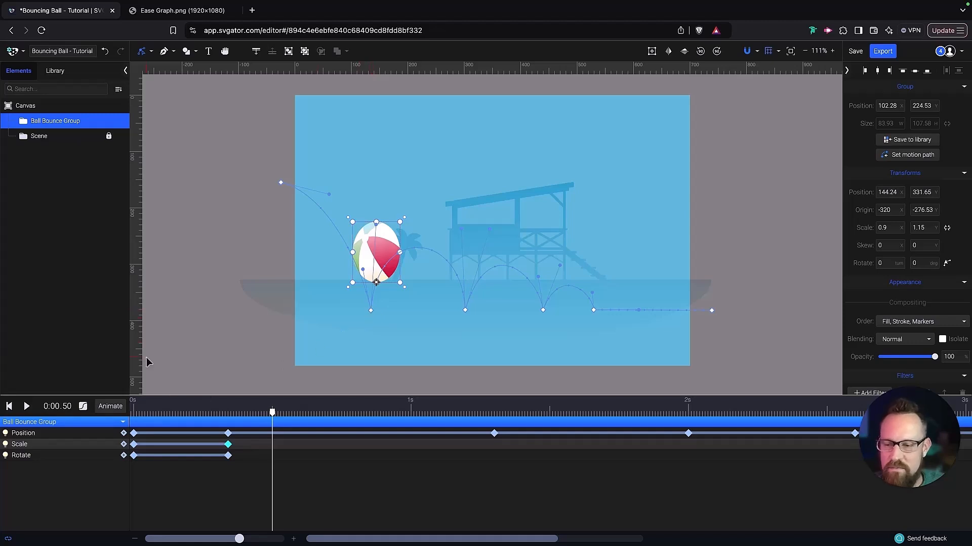
pyautogui.click(229, 434)
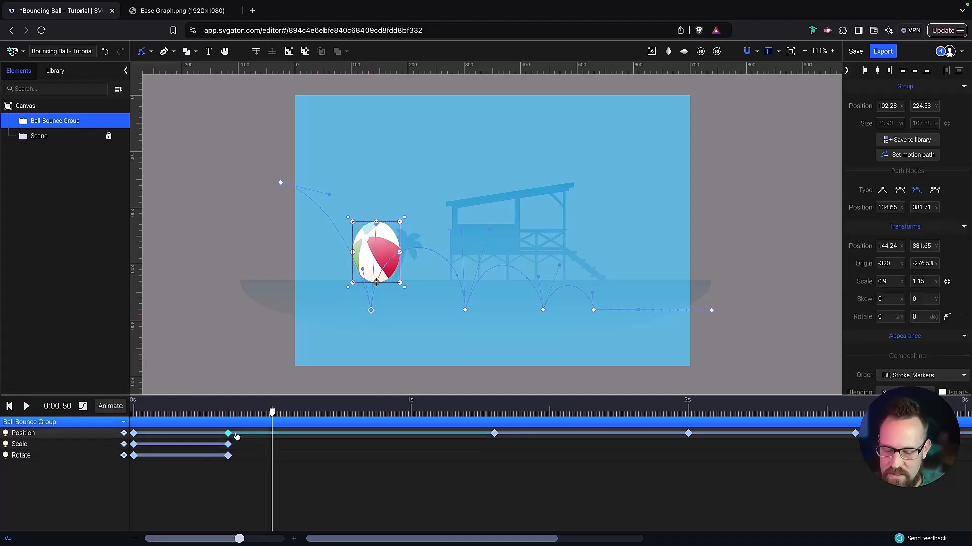
pyautogui.hotkey('ctrl', 'v')
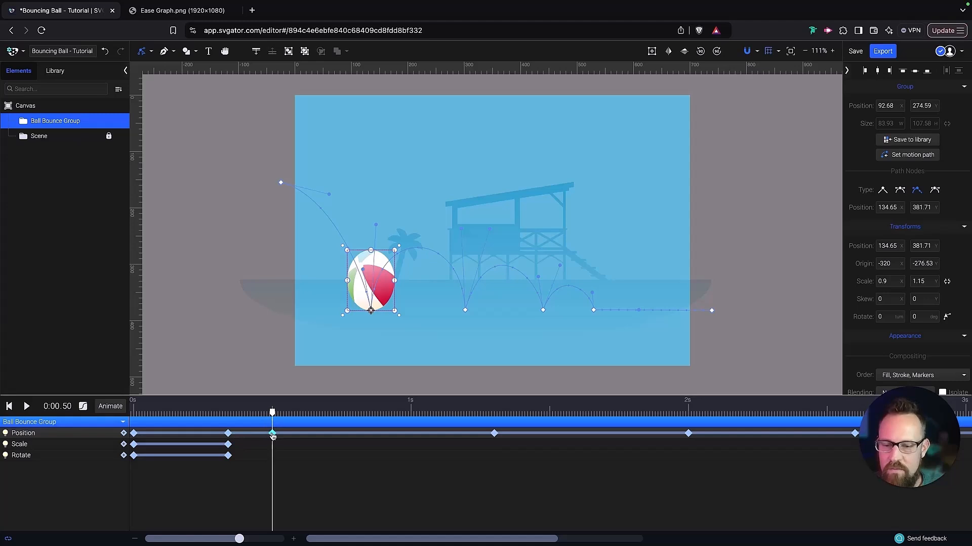
pyautogui.moveTo(273, 434); pyautogui.dragTo(319, 436)
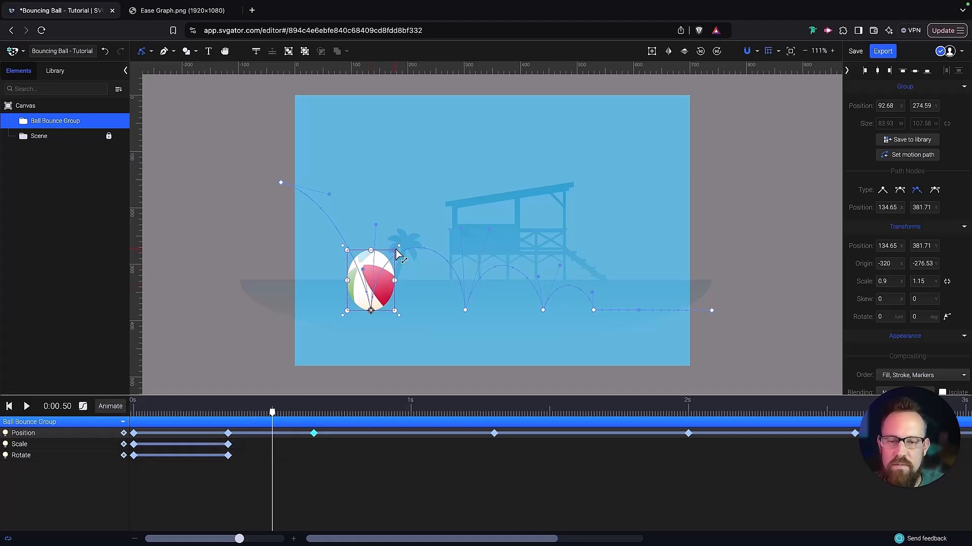
# - Squash the ball to a scale of 1.17 by 0.59 at 0.50 s and copy the 0.34 s Scale keyframe to 0.65 s
pyautogui.moveTo(396, 251); pyautogui.dragTo(404, 284)
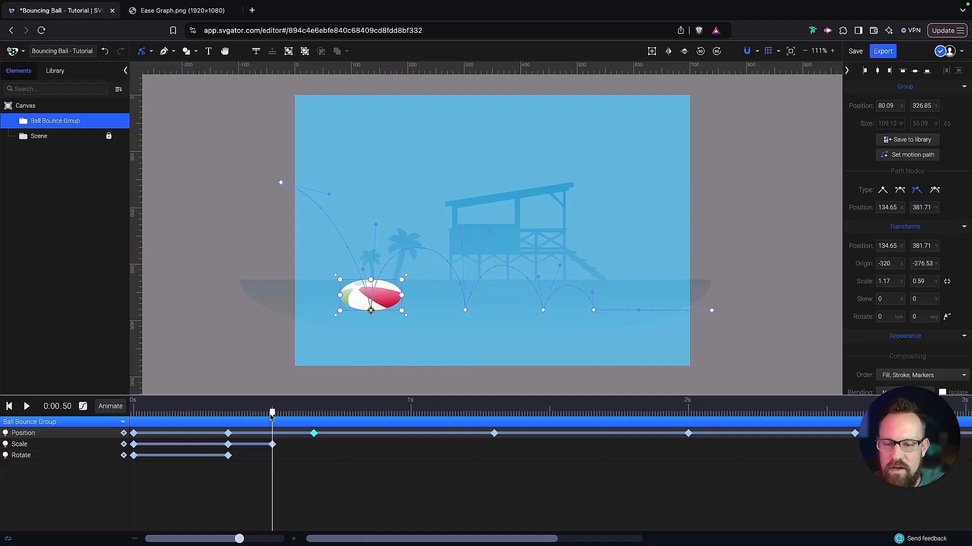
pyautogui.moveTo(272, 413); pyautogui.dragTo(314, 416)
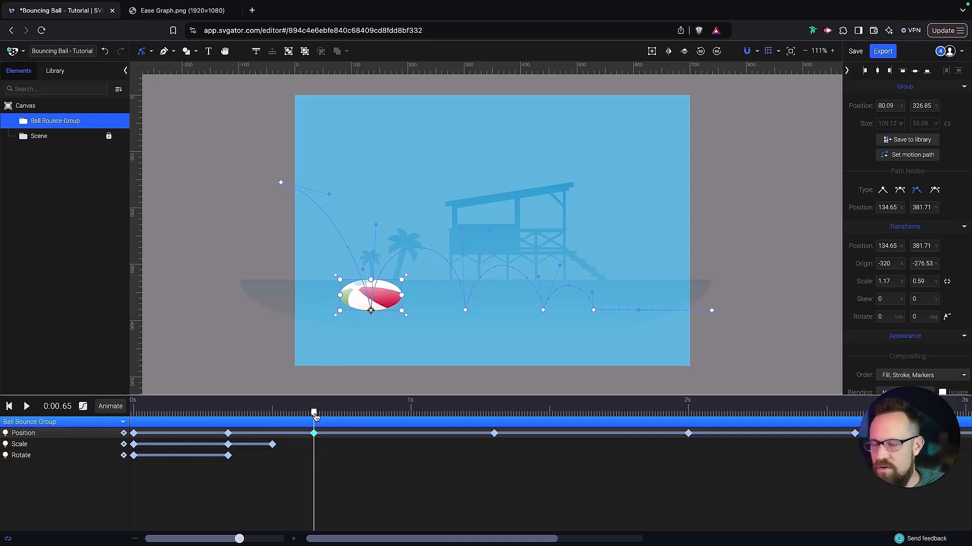
pyautogui.click(228, 445)
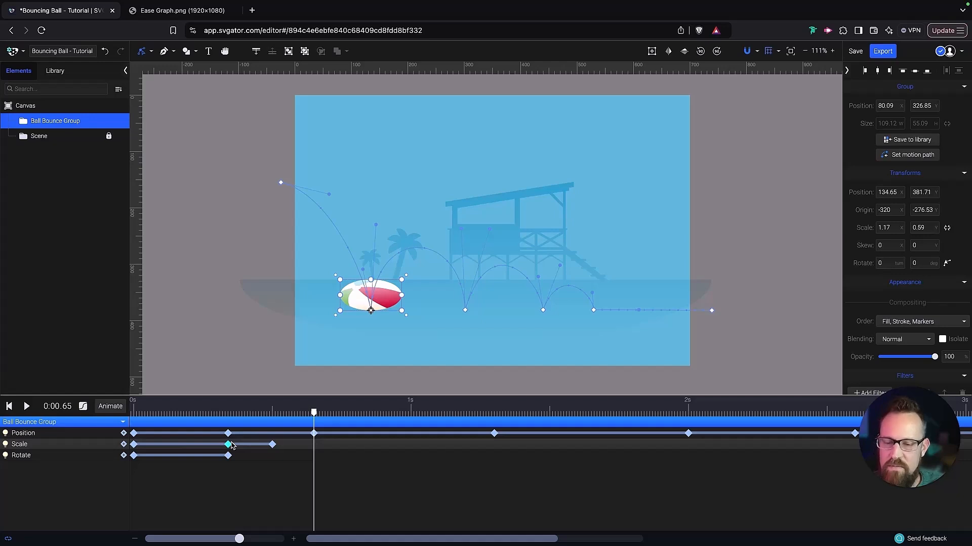
pyautogui.press('super+v')
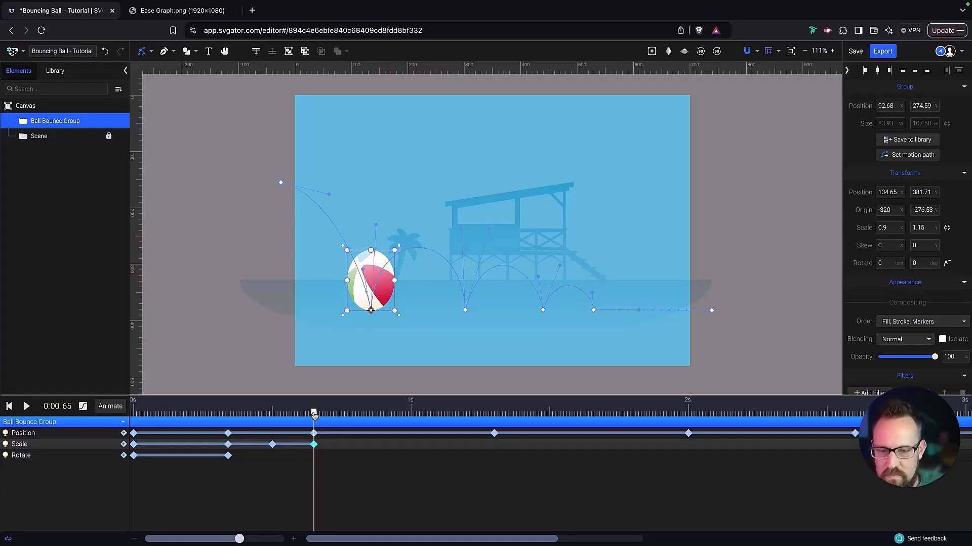
# - Copy the 0 s Scale keyframe to 1 s to restore the round ball shape at the top of the bounce
pyautogui.moveTo(313, 415); pyautogui.dragTo(413, 416)
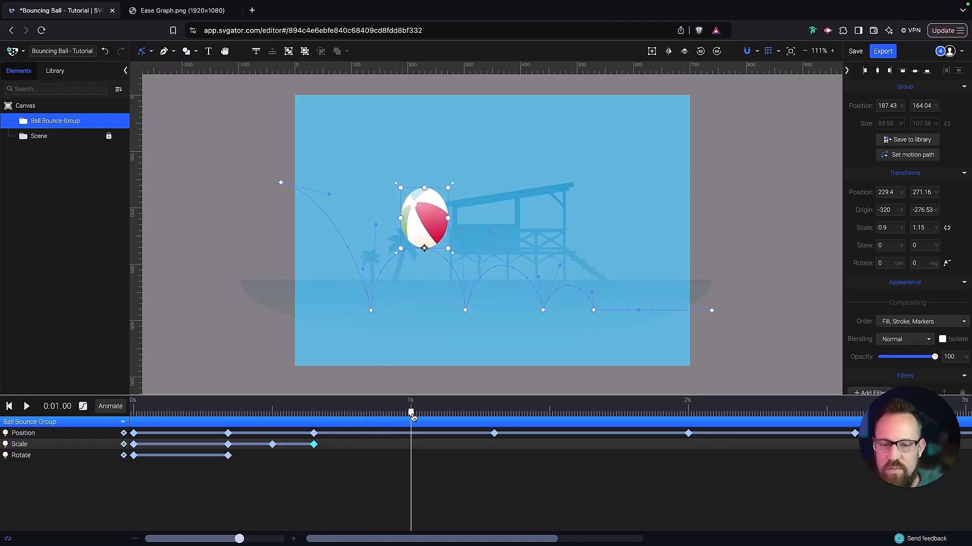
pyautogui.click(134, 445)
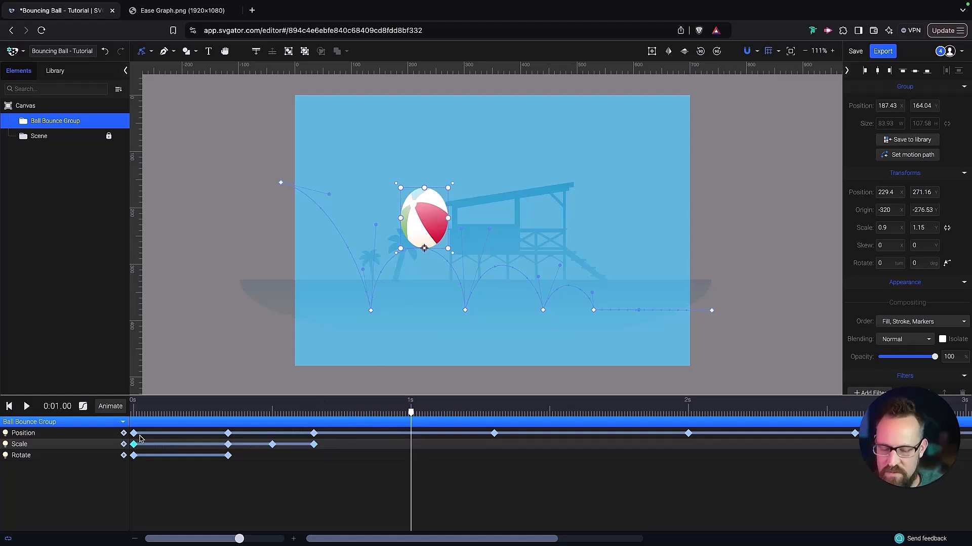
pyautogui.hotkey('ctrl', 'c')
pyautogui.hotkey('ctrl', 'v')
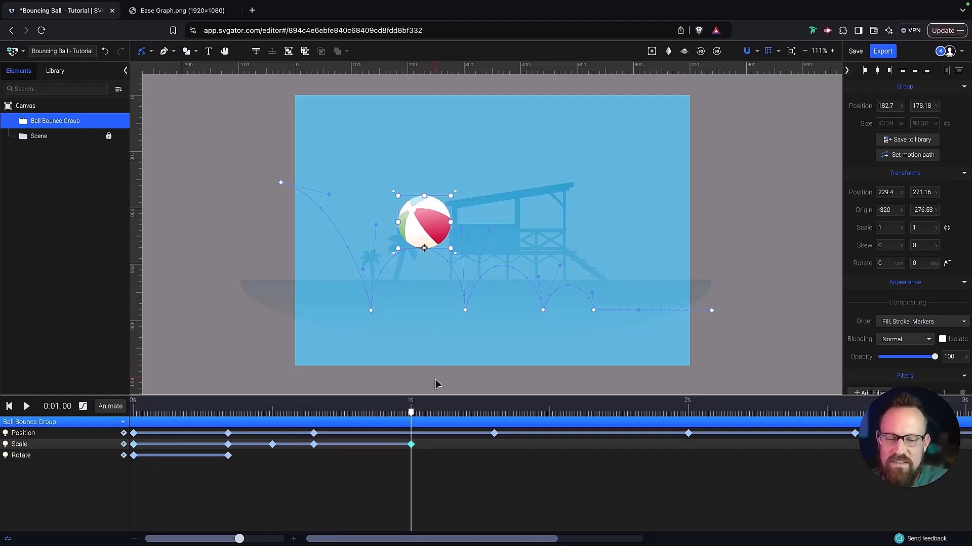
# - Tilt the ball against its travel direction, to -7.55° at 0 s and -7.96° at 0.34 s
pyautogui.moveTo(411, 414); pyautogui.dragTo(135, 416)
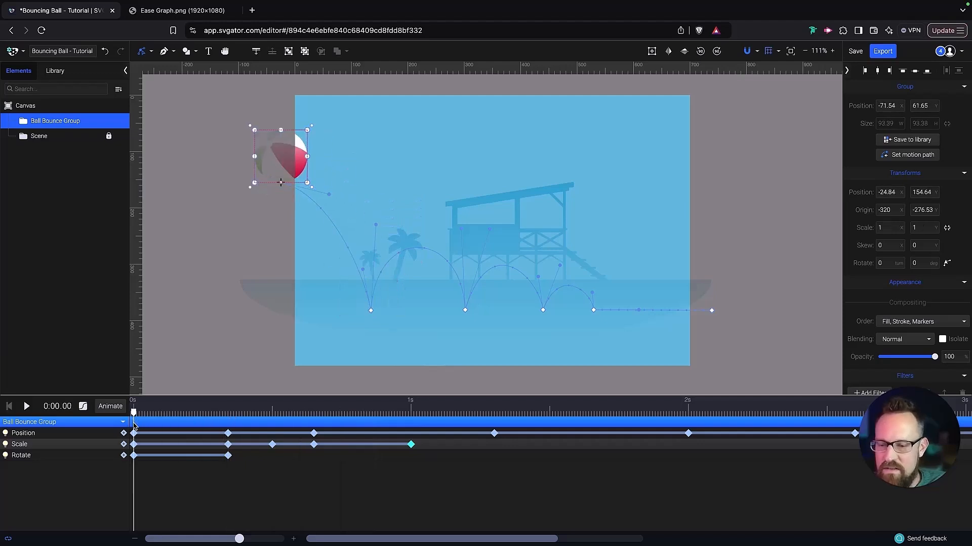
pyautogui.click(134, 455)
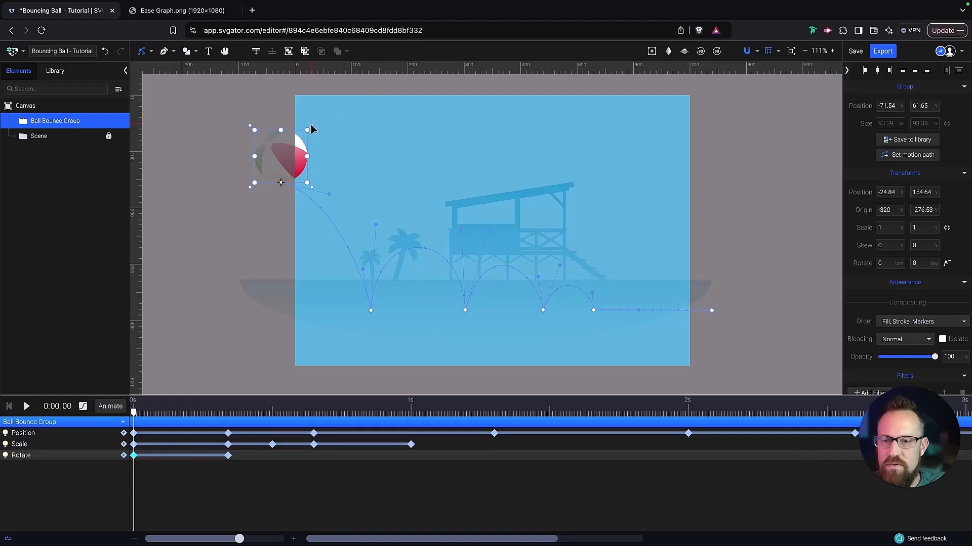
pyautogui.moveTo(312, 126); pyautogui.dragTo(304, 125)
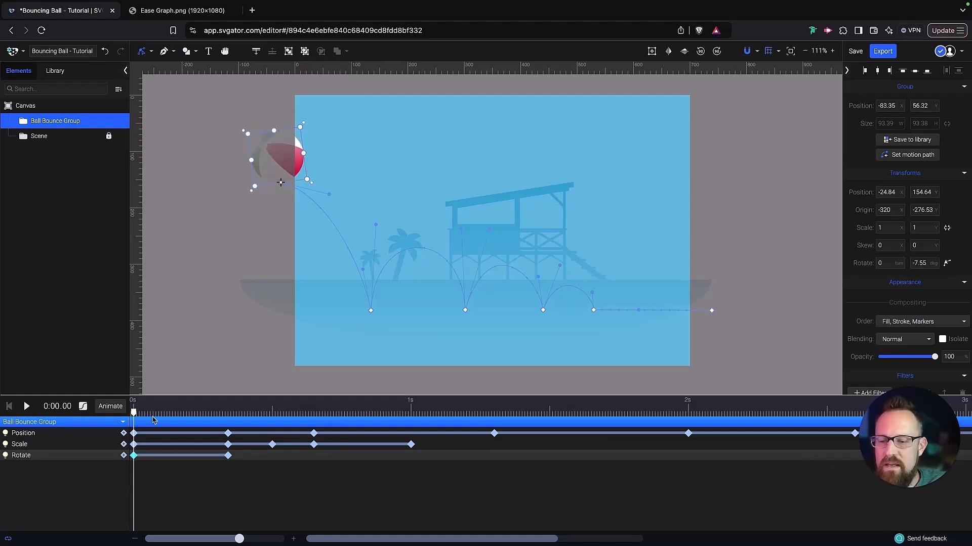
pyautogui.moveTo(134, 413); pyautogui.dragTo(231, 420)
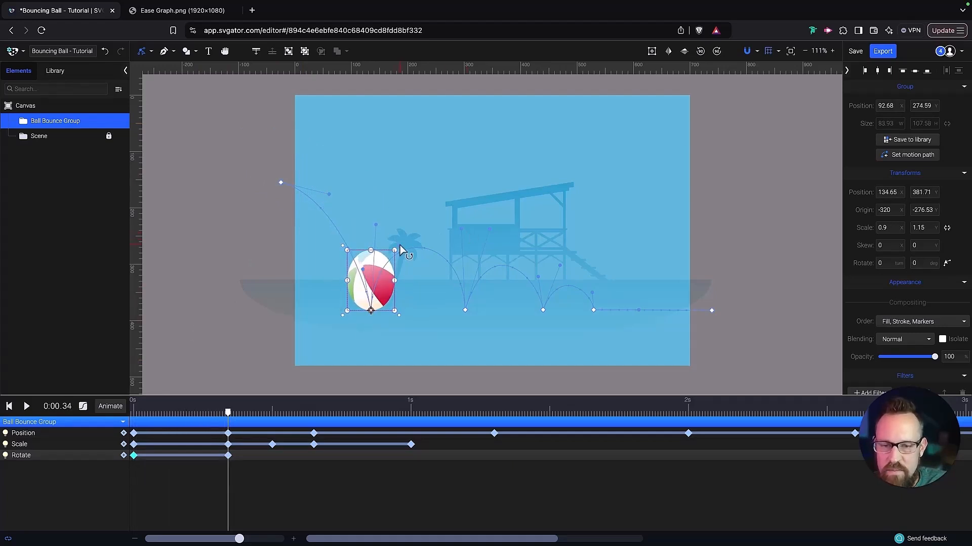
pyautogui.moveTo(400, 250); pyautogui.dragTo(393, 249)
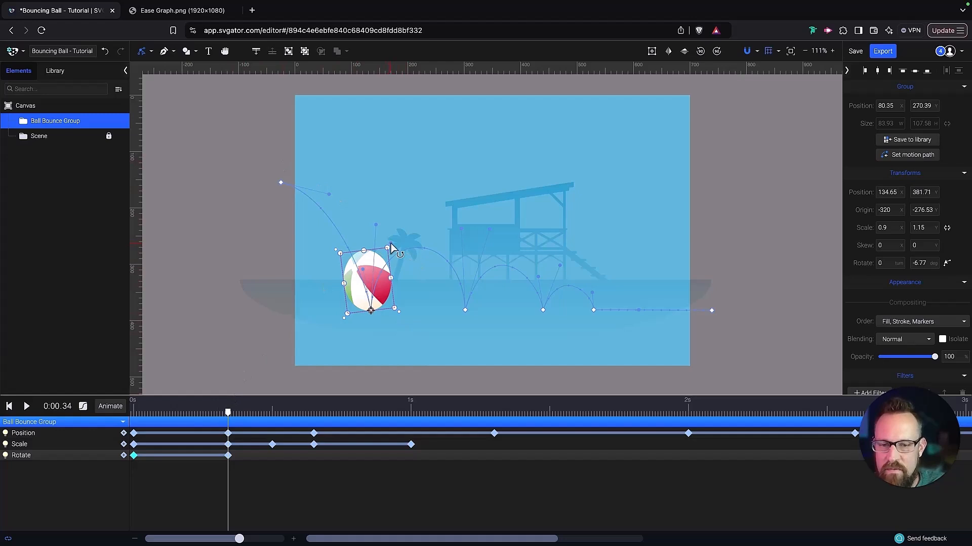
pyautogui.moveTo(395, 248); pyautogui.dragTo(393, 250)
# - Tilt the ball forward to 13.74° at 0.65 s, where it leaves the ground
pyautogui.moveTo(230, 416); pyautogui.dragTo(313, 415)
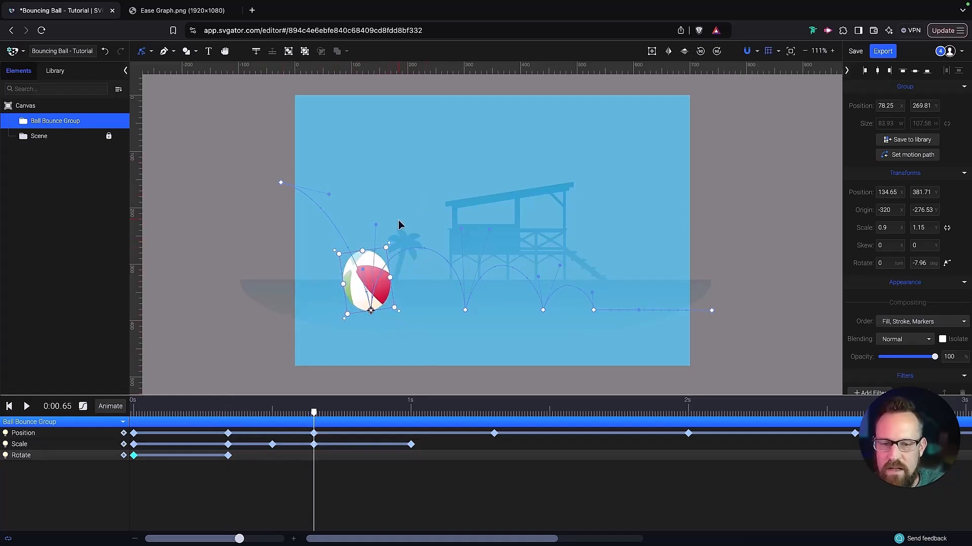
pyautogui.moveTo(389, 244); pyautogui.dragTo(409, 252)
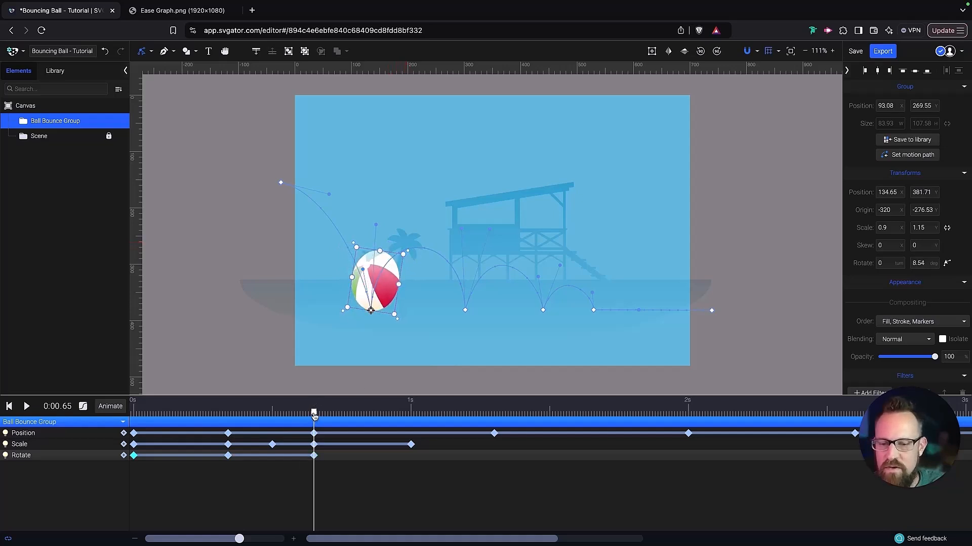
pyautogui.moveTo(314, 414)
pyautogui.mouseDown()
pyautogui.moveTo(162, 413)
pyautogui.moveTo(375, 423)
pyautogui.moveTo(317, 430)
pyautogui.mouseUp()
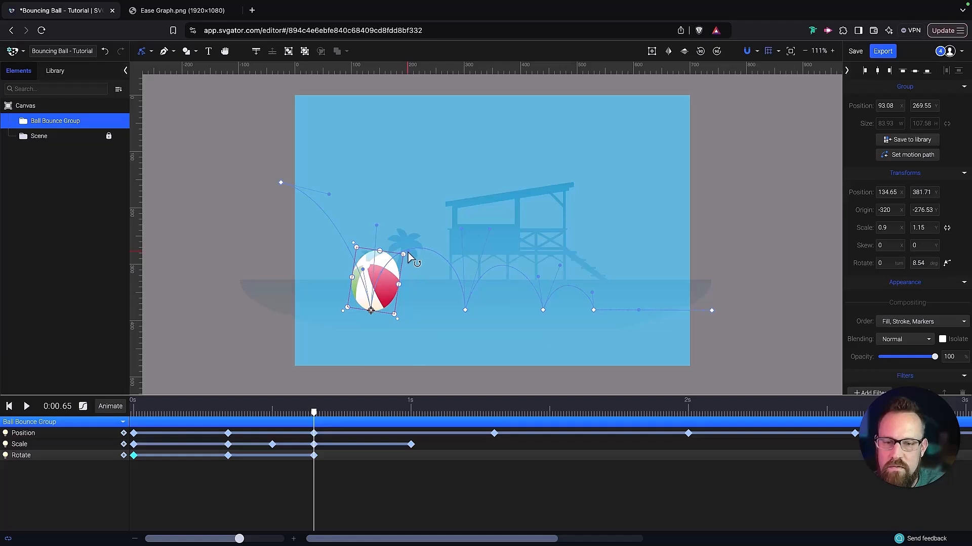
pyautogui.moveTo(408, 256); pyautogui.dragTo(412, 258)
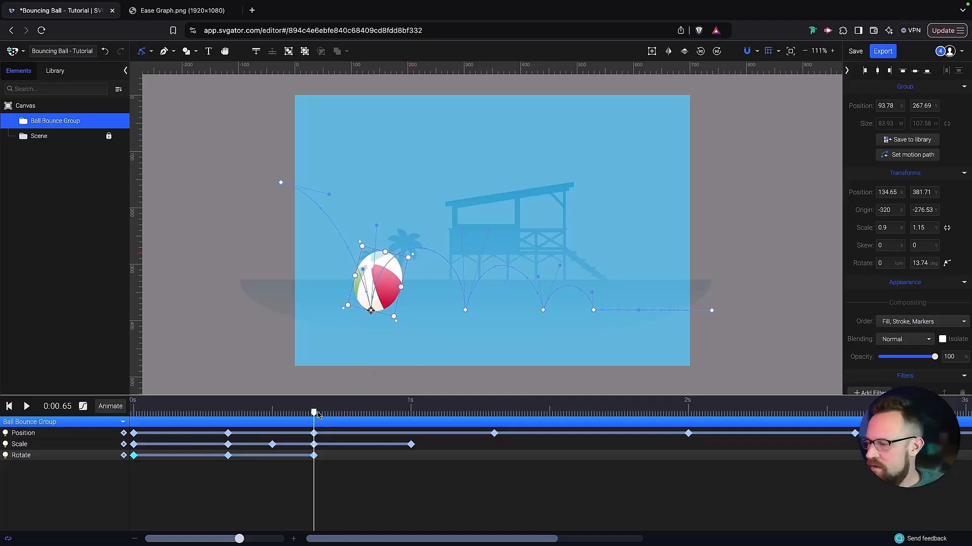
# - Add Scale and Rotate keyframes to the Ball Bounce Group at the second ground contact at 1.30 s
pyautogui.click(390, 416)
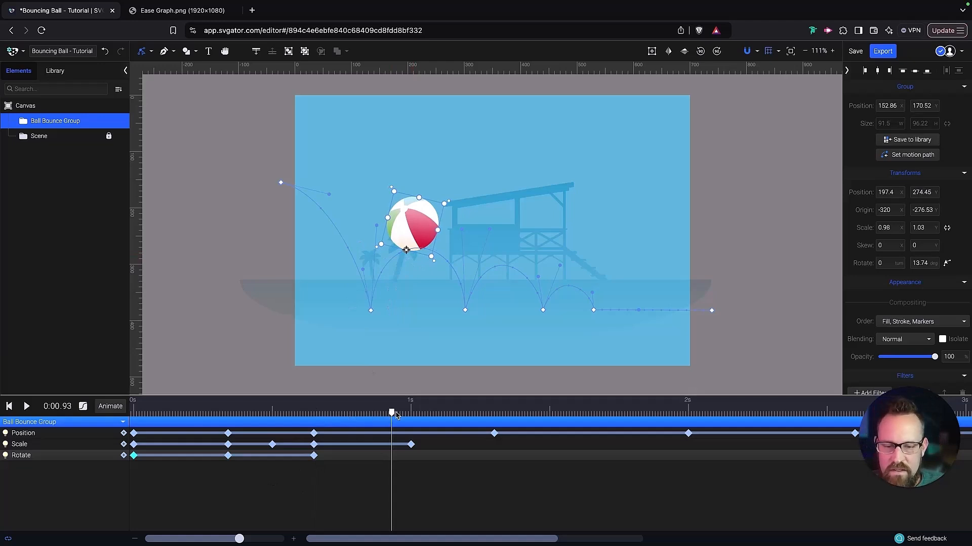
pyautogui.click(405, 416)
pyautogui.click(418, 416)
pyautogui.click(410, 416)
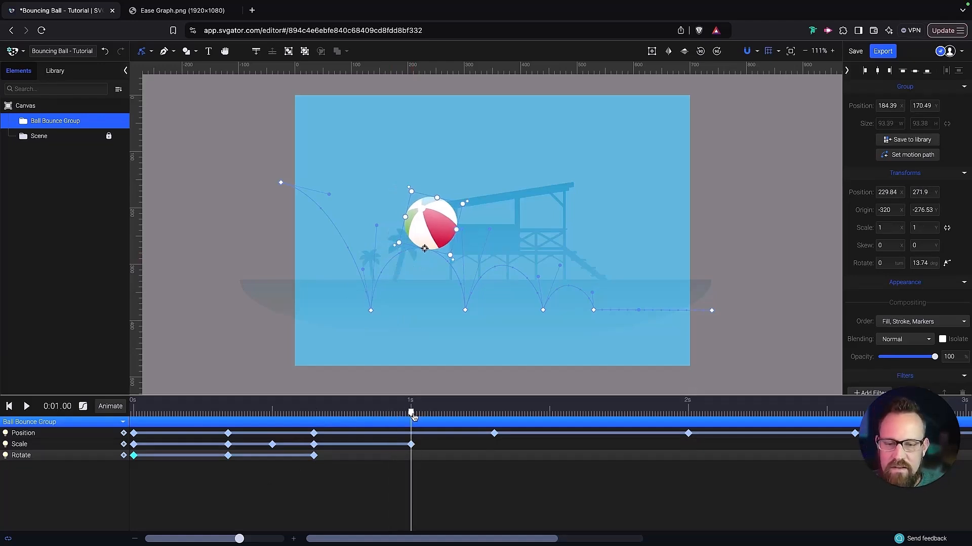
pyautogui.click(433, 416)
pyautogui.click(439, 416)
pyautogui.click(443, 416)
pyautogui.click(447, 416)
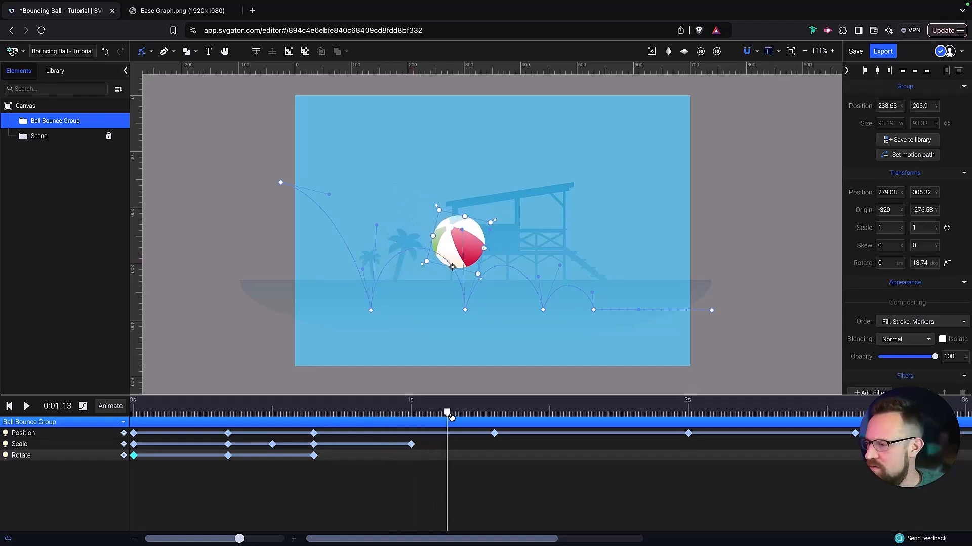
pyautogui.click(451, 416)
pyautogui.moveTo(452, 416); pyautogui.dragTo(495, 436)
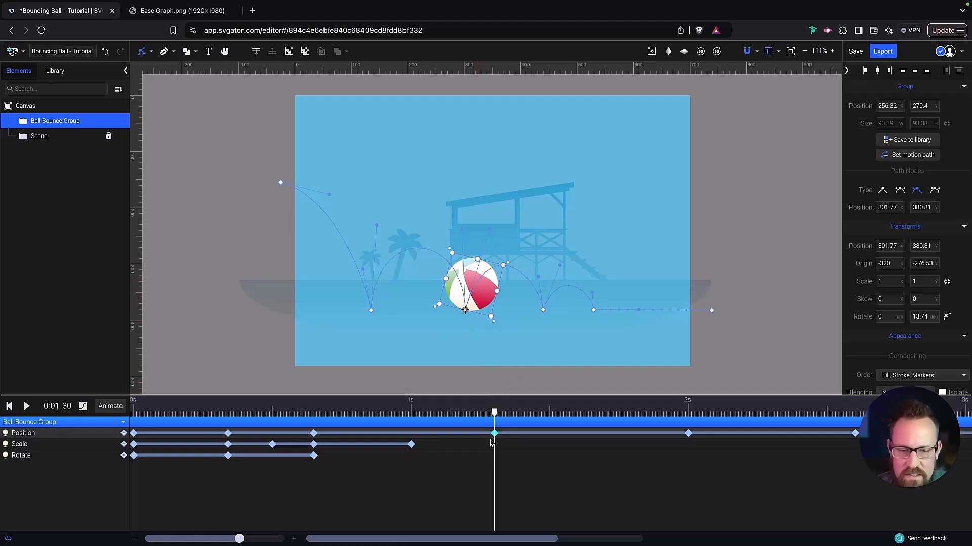
pyautogui.click(107, 408)
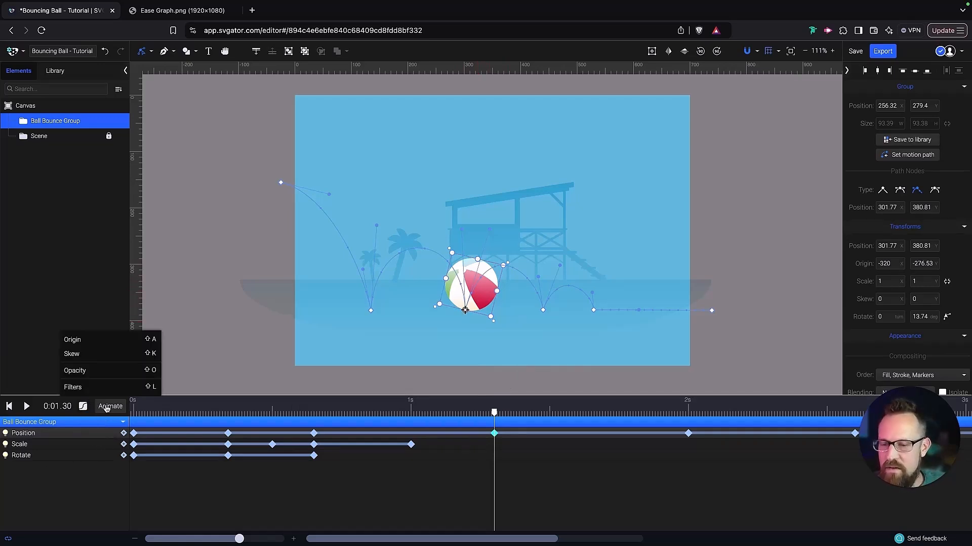
pyautogui.click(203, 479)
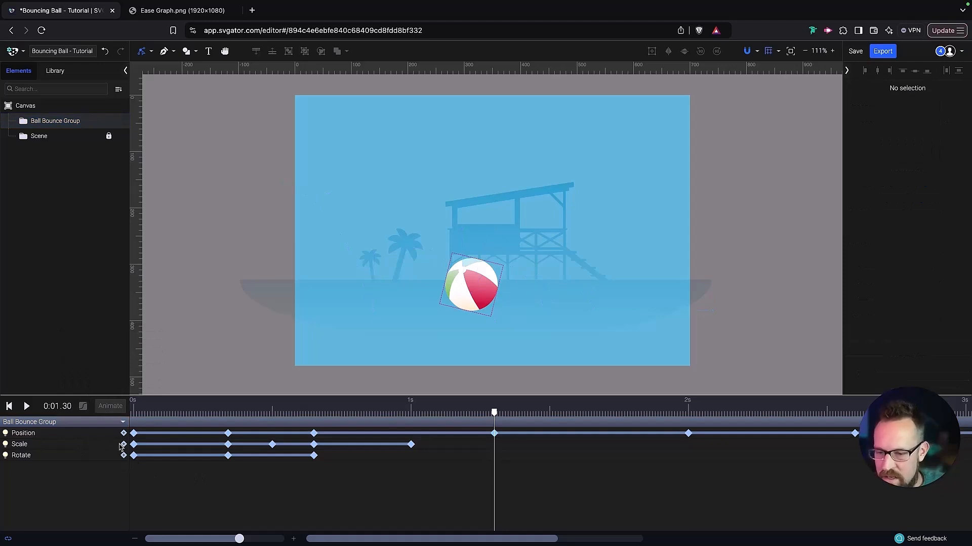
pyautogui.click(124, 445)
pyautogui.click(124, 456)
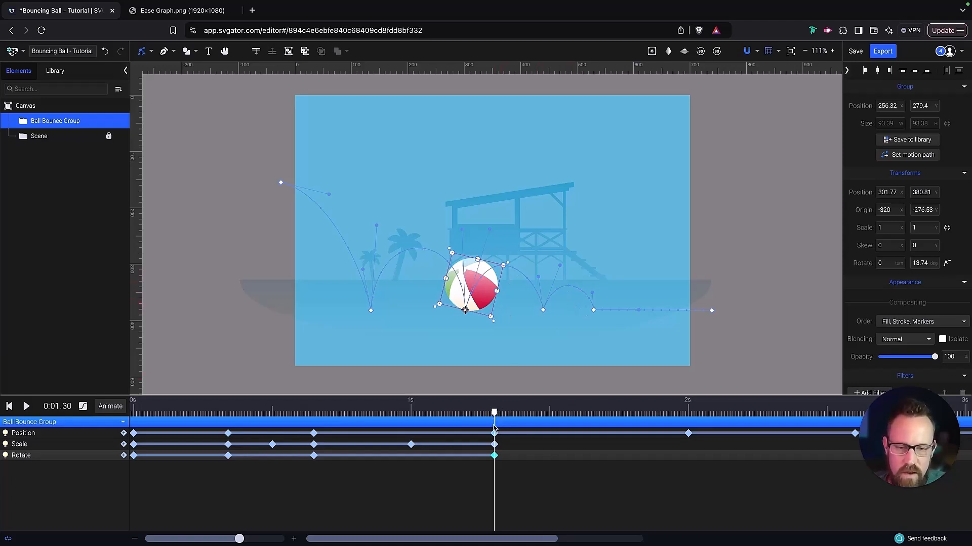
# - Tilt the ball against its travel direction to -14.42° at the second ground contact at 1.30 s
pyautogui.click(495, 446)
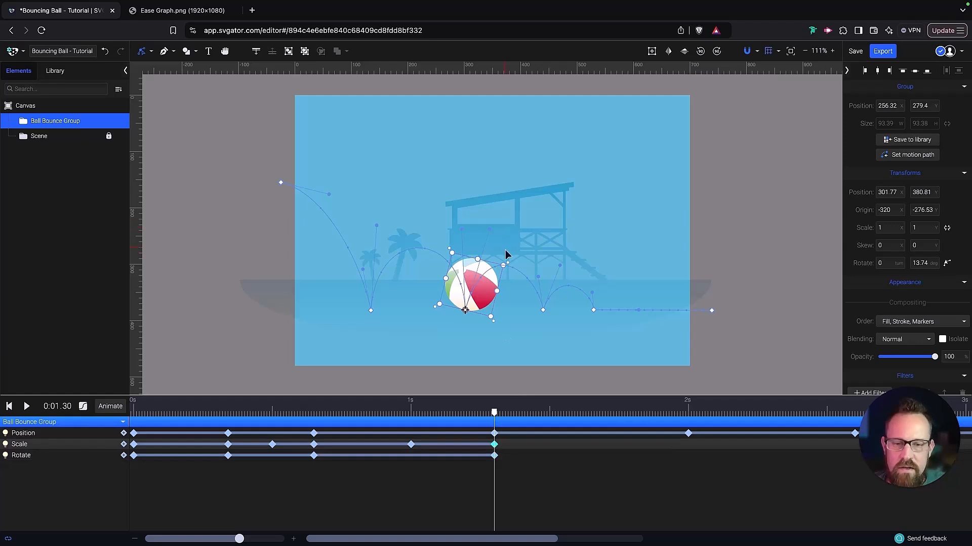
pyautogui.click(494, 457)
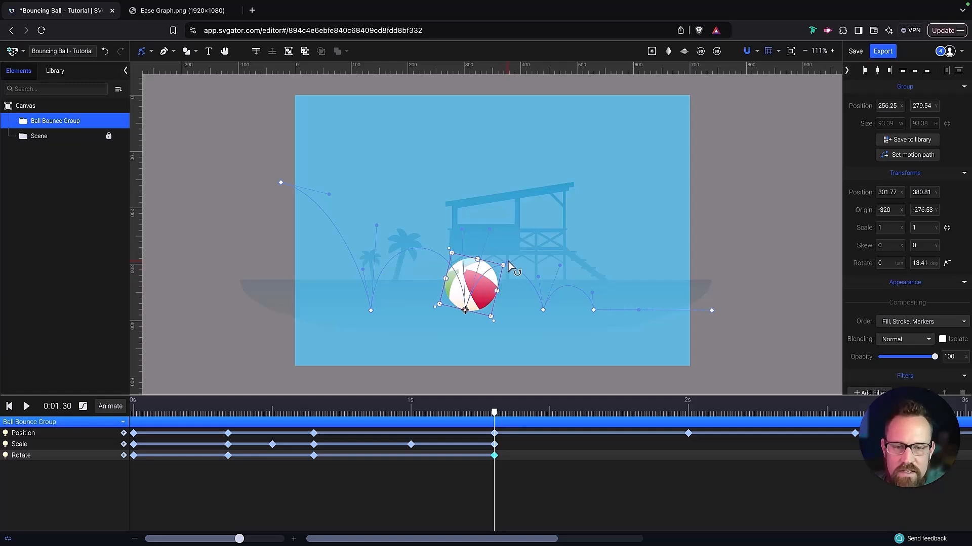
pyautogui.moveTo(506, 265)
pyautogui.mouseDown()
pyautogui.moveTo(481, 251)
pyautogui.moveTo(490, 262)
pyautogui.mouseUp()
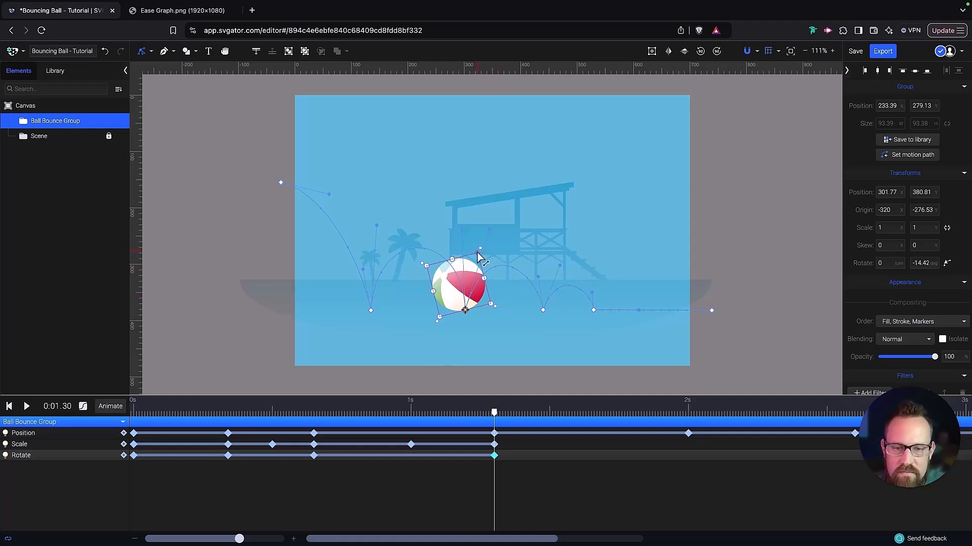
# - Stretch the ball to a scale of 0.87 by 1.15 at 1.30 s, just as it lands
pyautogui.moveTo(478, 249); pyautogui.dragTo(475, 248)
pyautogui.moveTo(496, 418)
pyautogui.mouseDown()
pyautogui.moveTo(370, 414)
pyautogui.moveTo(506, 414)
pyautogui.moveTo(496, 418)
pyautogui.mouseUp()
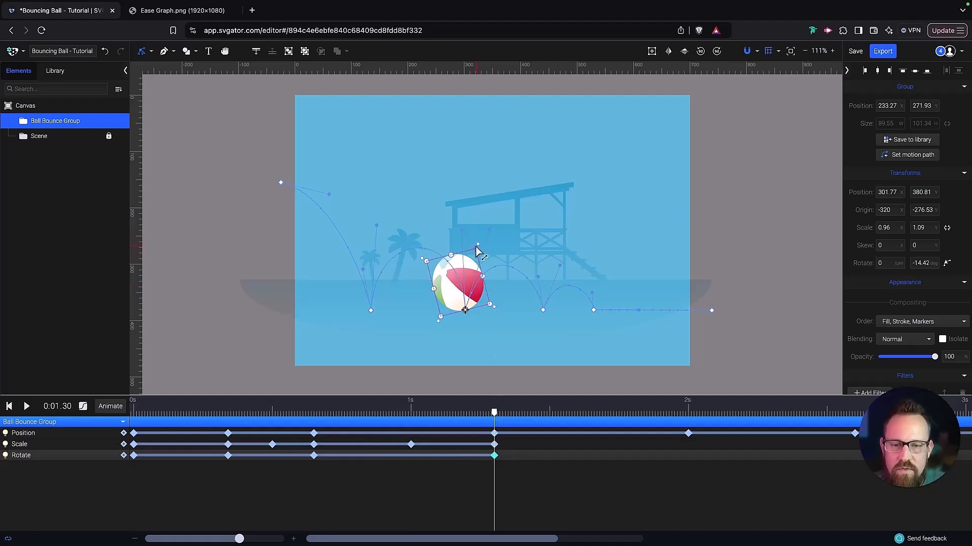
pyautogui.moveTo(476, 248); pyautogui.dragTo(474, 246)
pyautogui.moveTo(475, 248); pyautogui.dragTo(474, 248)
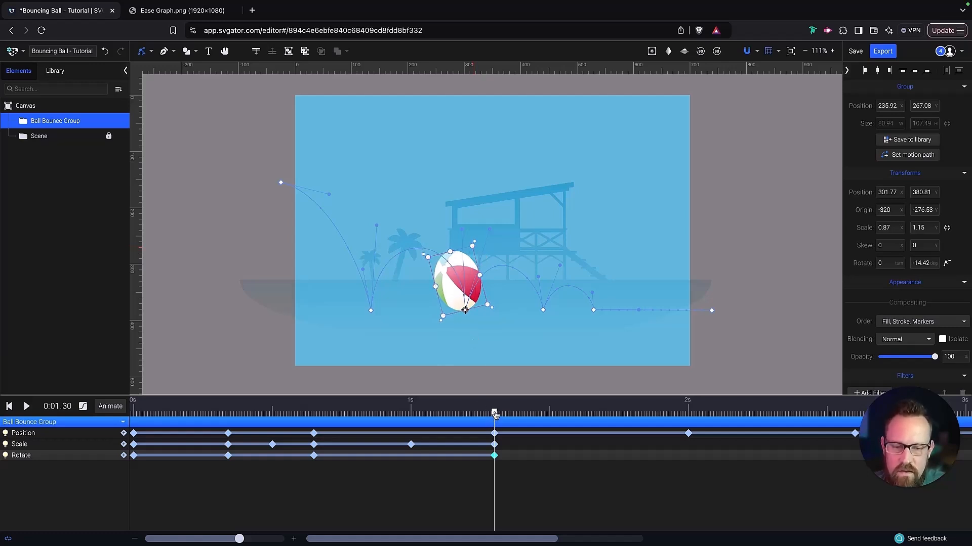
# - Duplicate the 1.30 s Position keyframe and place the copy at 1.48 s to hold the ball on the ground
pyautogui.moveTo(495, 415); pyautogui.dragTo(532, 419)
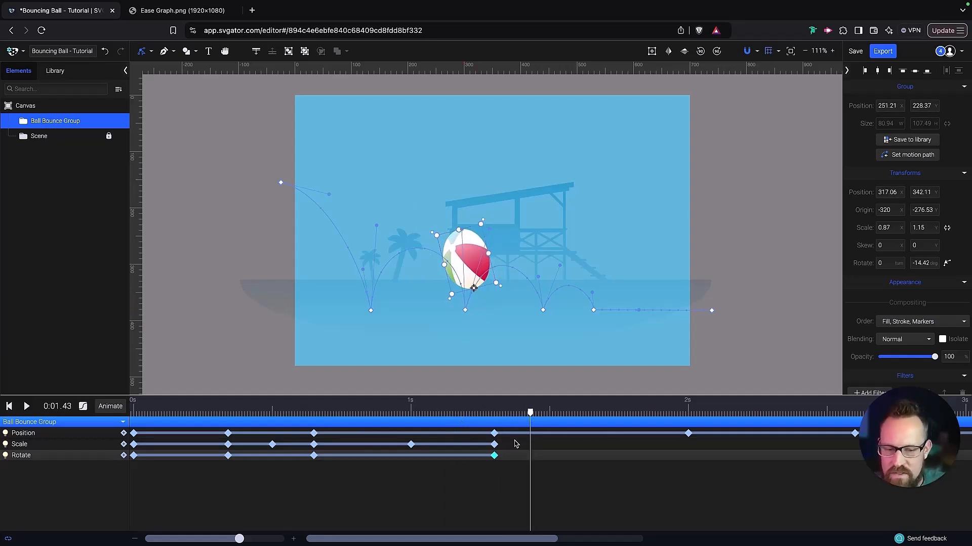
pyautogui.click(495, 434)
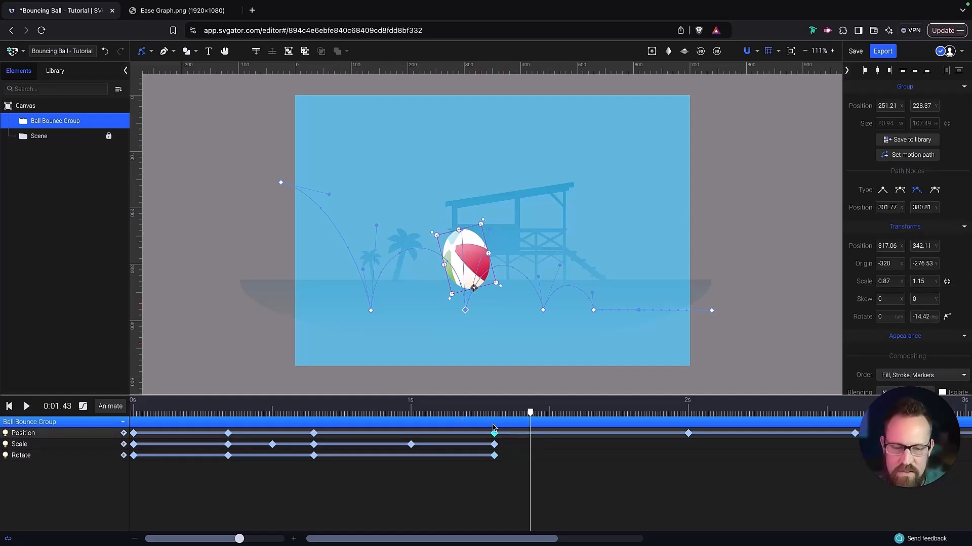
pyautogui.press('super+v')
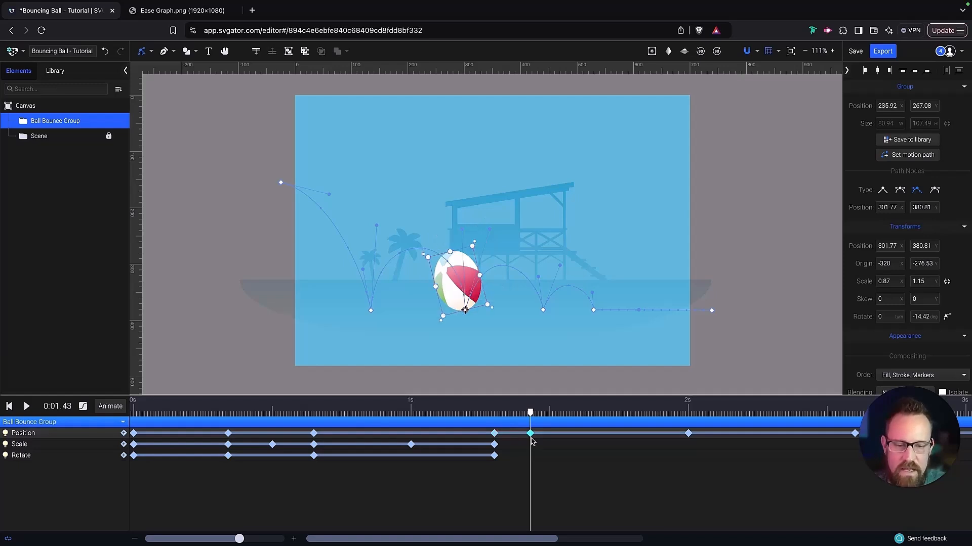
pyautogui.moveTo(531, 438)
pyautogui.mouseDown()
pyautogui.moveTo(556, 436)
pyautogui.moveTo(545, 435)
pyautogui.mouseUp()
# - Shift the second landing's Position, Scale and Rotate keyframes slightly earlier, along with the round-ball Scale keyframe at 1 s
pyautogui.moveTo(481, 424); pyautogui.dragTo(486, 456)
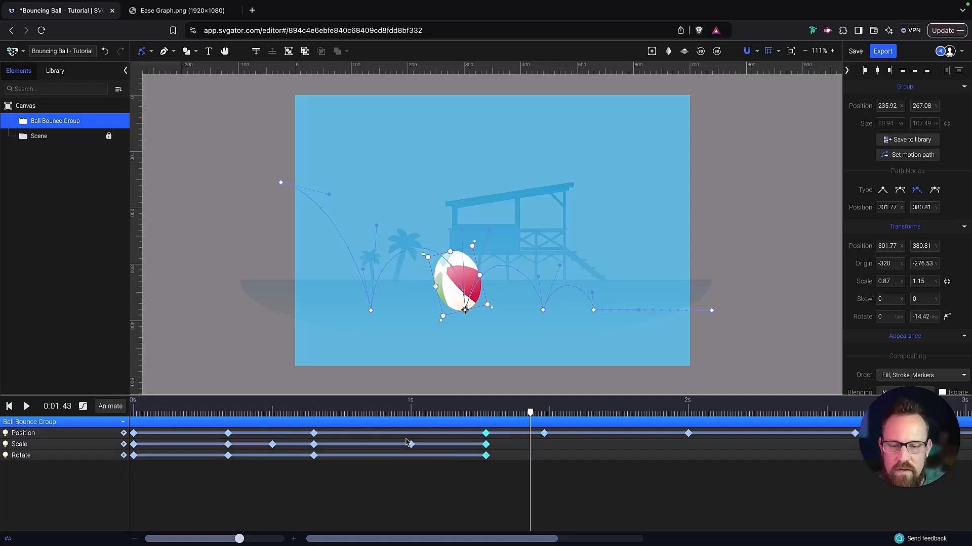
pyautogui.moveTo(411, 445); pyautogui.dragTo(403, 445)
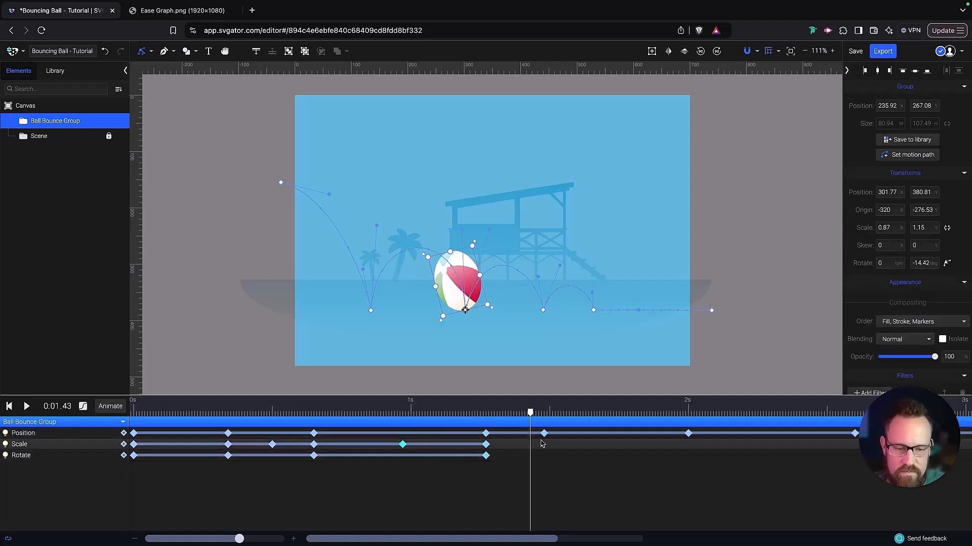
# - Squash the ball to a scale of 1.19 by 0.62 at 1.38 s and tilt it forward to 7.05° at 1.48 s
pyautogui.moveTo(532, 415); pyautogui.dragTo(518, 416)
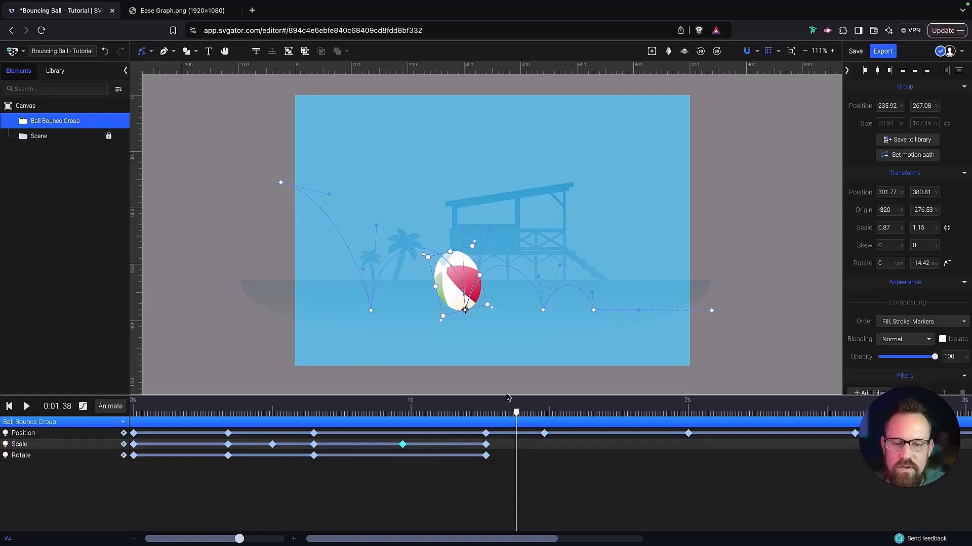
pyautogui.moveTo(472, 248); pyautogui.dragTo(491, 273)
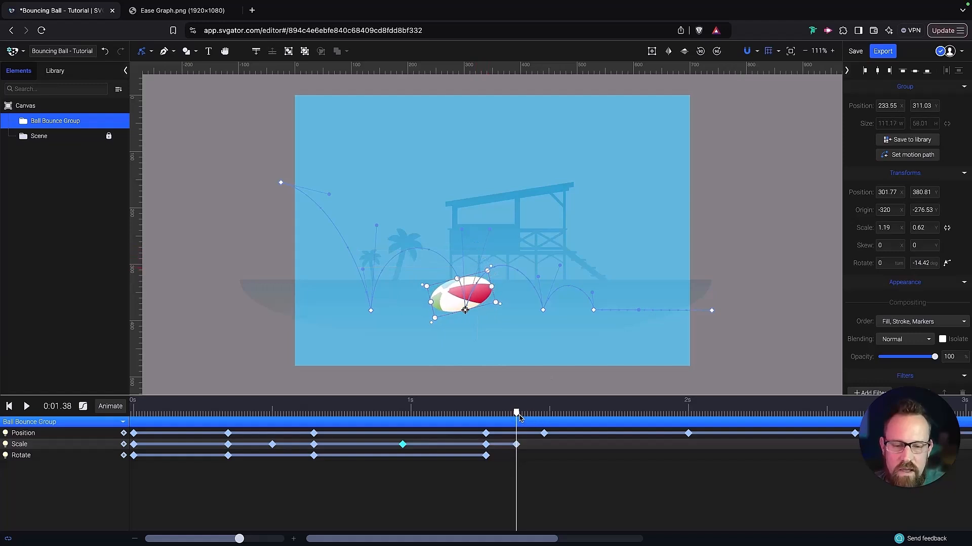
pyautogui.moveTo(517, 414); pyautogui.dragTo(544, 414)
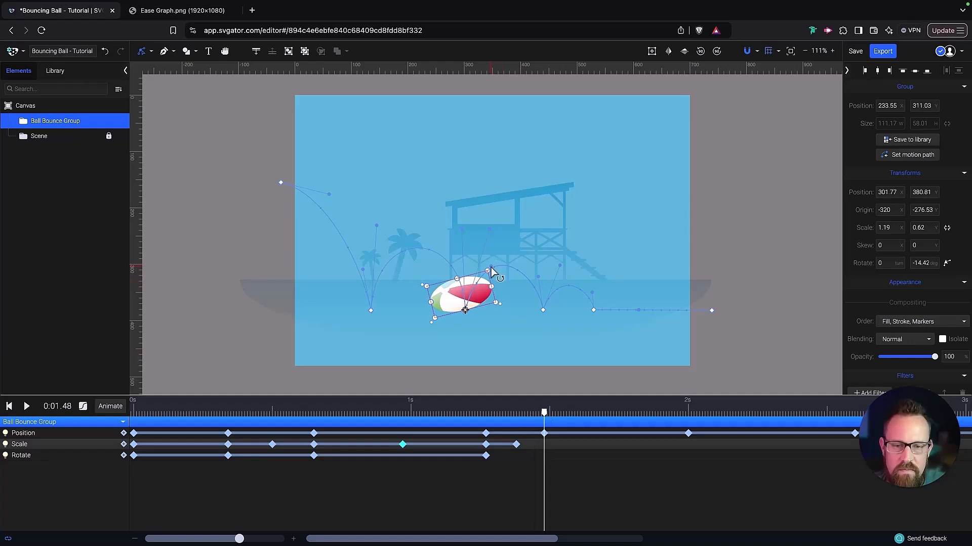
pyautogui.moveTo(490, 267); pyautogui.dragTo(505, 281)
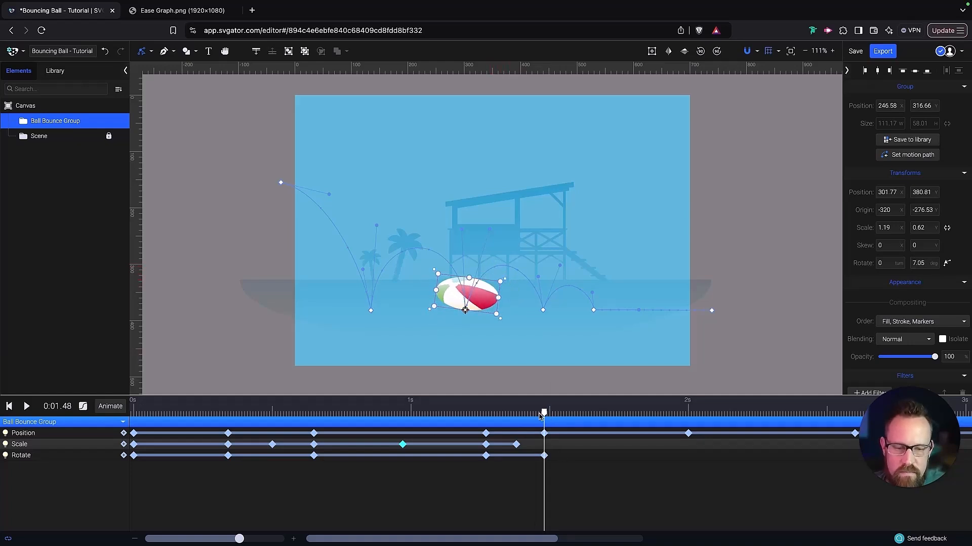
pyautogui.click(492, 414)
pyautogui.click(459, 414)
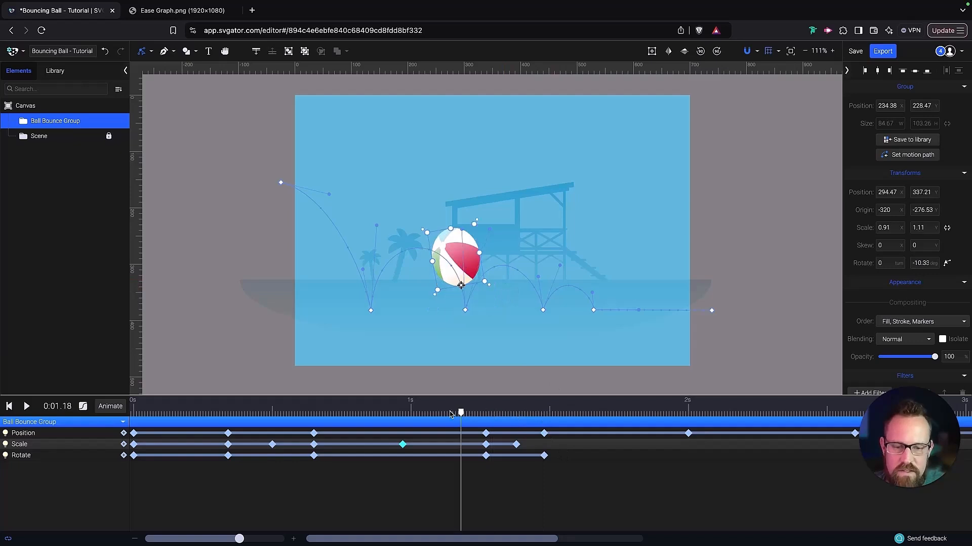
pyautogui.click(437, 414)
pyautogui.click(446, 414)
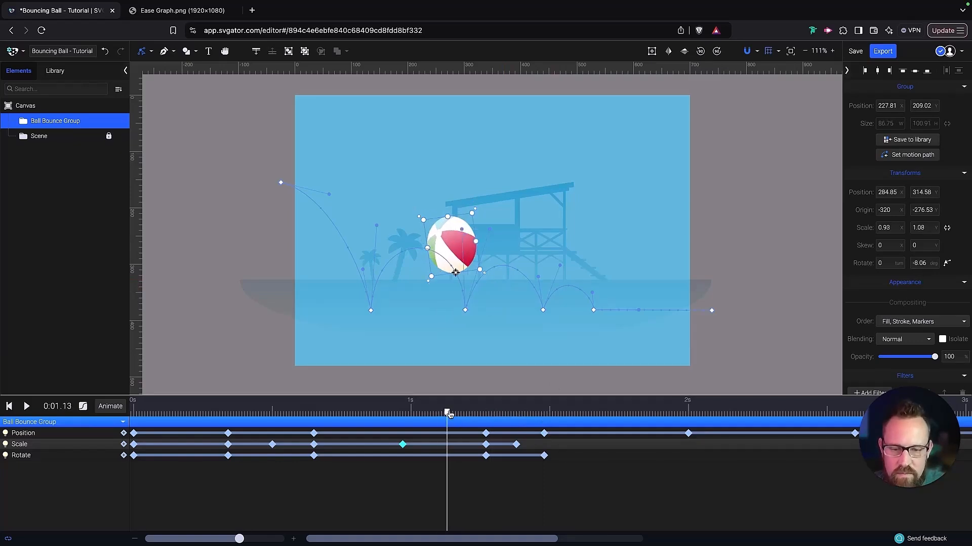
pyautogui.moveTo(449, 414); pyautogui.dragTo(543, 414)
# - Copy the second landing's stretched Scale keyframe to 1.48 s and reduce the stretch there to 0.89 by 1.09
pyautogui.click(544, 455)
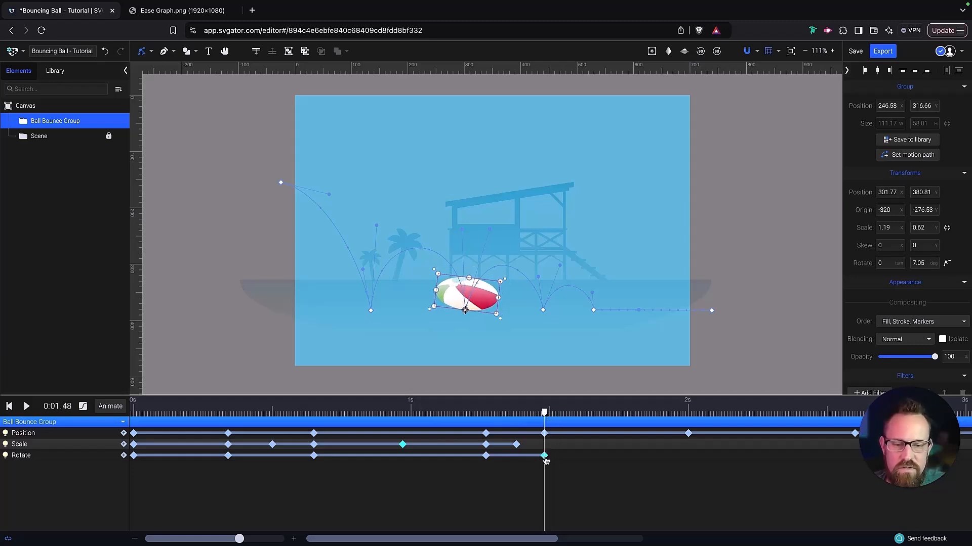
pyautogui.click(485, 444)
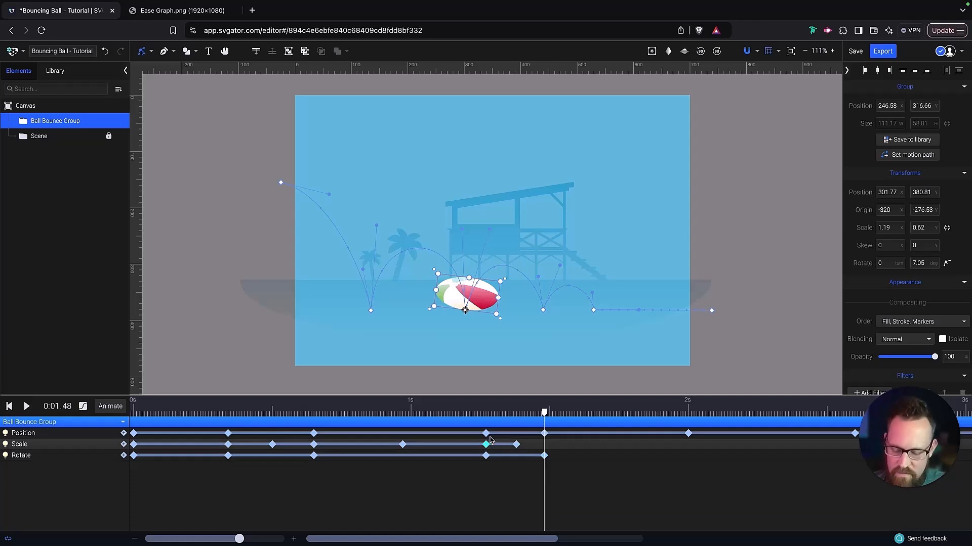
pyautogui.hotkey('ctrl', 'c')
pyautogui.hotkey('ctrl', 'v')
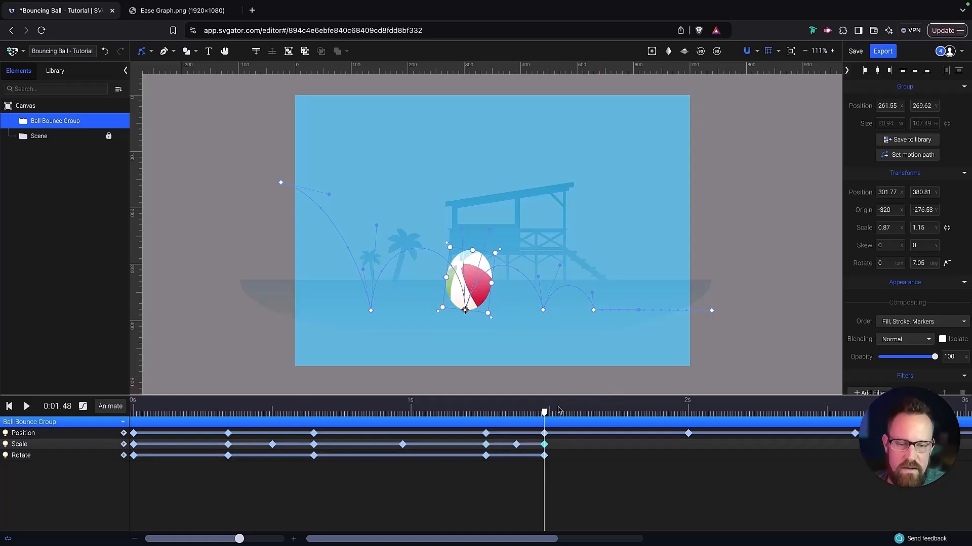
pyautogui.moveTo(544, 413)
pyautogui.mouseDown()
pyautogui.moveTo(325, 413)
pyautogui.moveTo(562, 413)
pyautogui.moveTo(546, 418)
pyautogui.mouseUp()
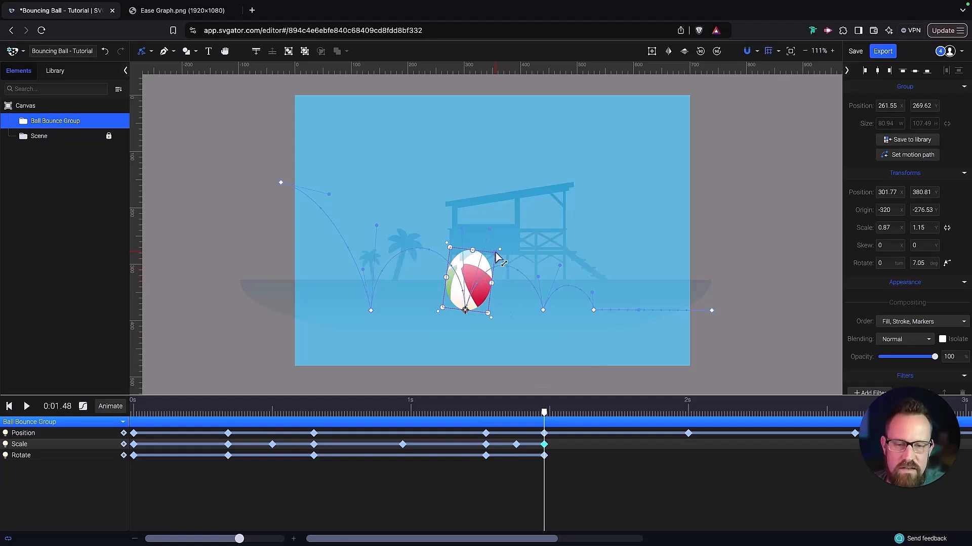
pyautogui.moveTo(495, 254); pyautogui.dragTo(496, 258)
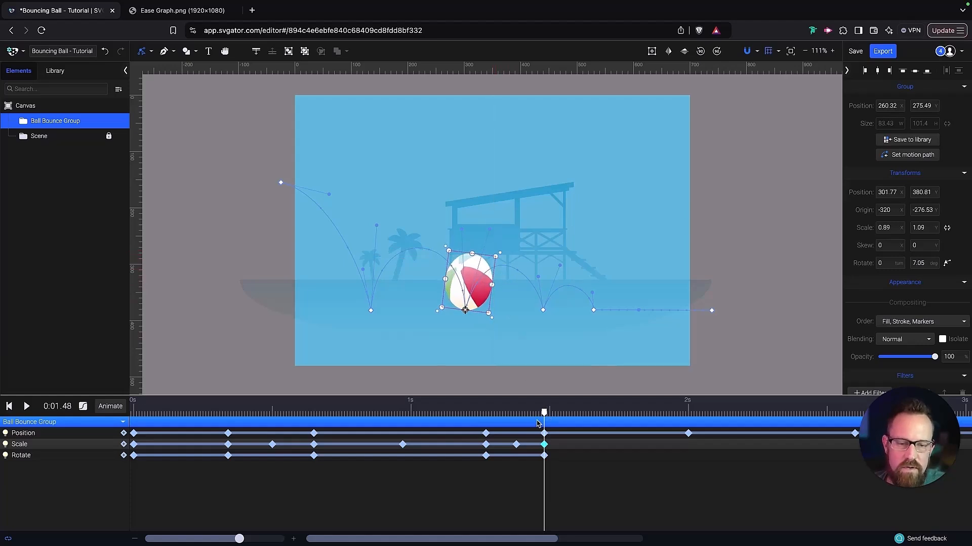
# - Copy the round-ball Scale keyframe from the previous bounce's peak to 1.71 s
pyautogui.moveTo(544, 417); pyautogui.dragTo(608, 425)
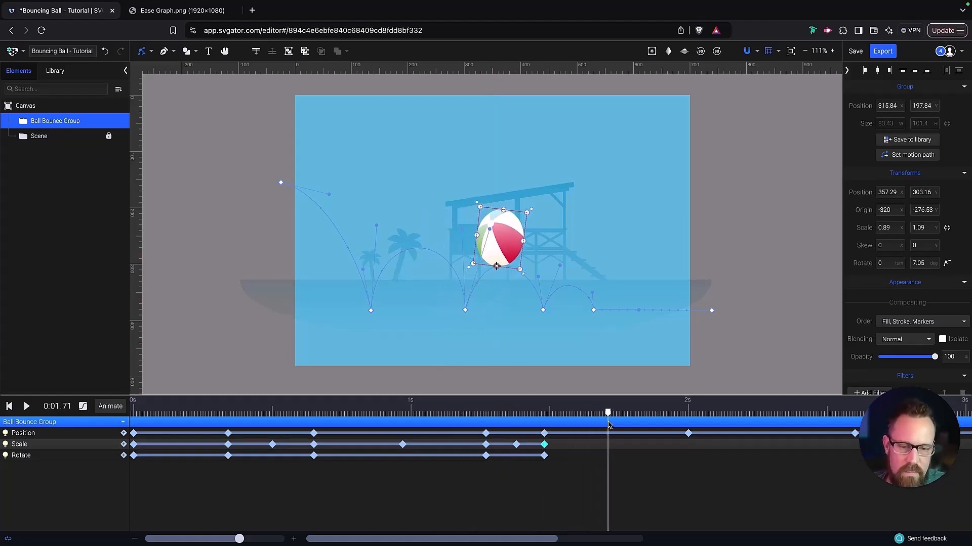
pyautogui.click(400, 442)
pyautogui.click(402, 445)
pyautogui.click(403, 444)
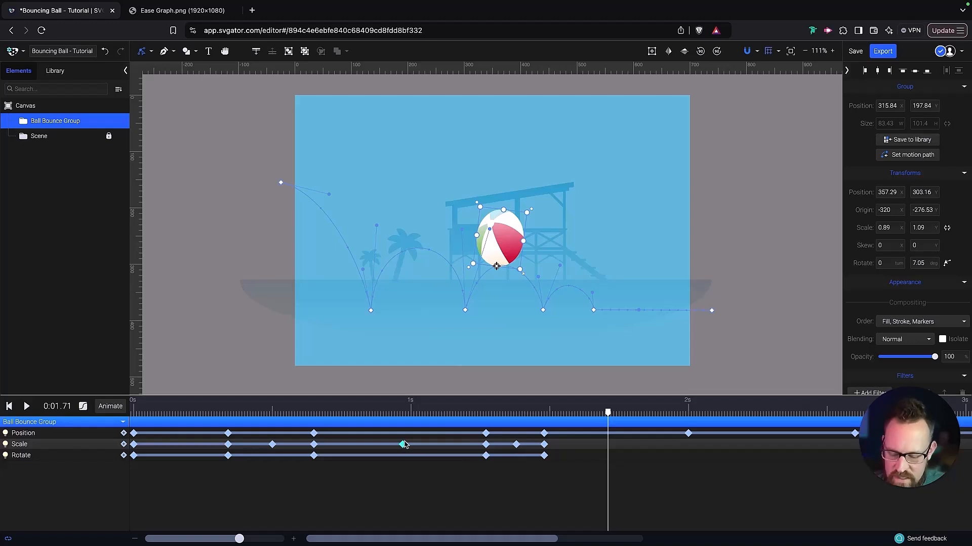
pyautogui.hotkey('ctrl', 'c')
pyautogui.hotkey('ctrl', 'v')
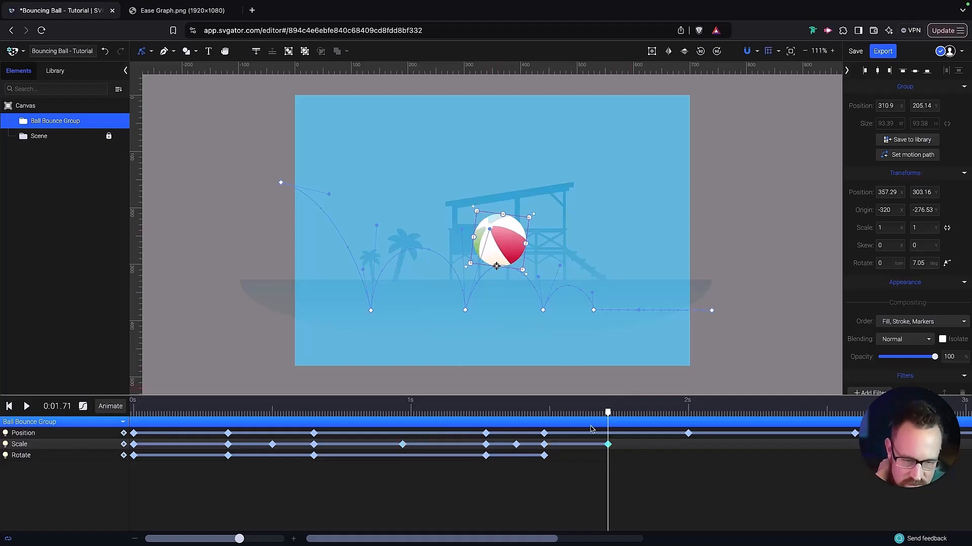
# - Move the third contact's Position keyframe to 1.93 s, the round-ball Scale keyframe slightly later, and the second landing and squash keyframes slightly earlier
pyautogui.moveTo(608, 444); pyautogui.dragTo(669, 438)
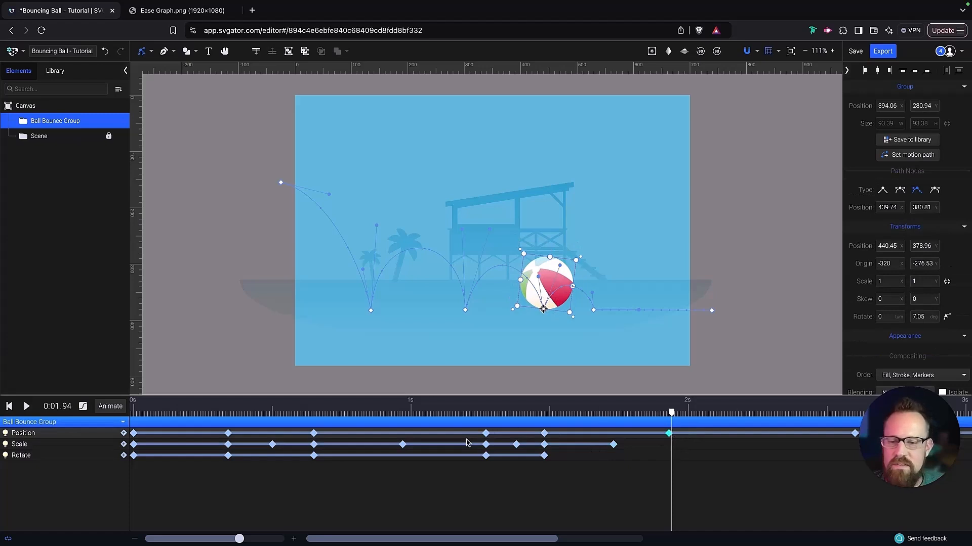
pyautogui.moveTo(478, 427); pyautogui.dragTo(514, 445)
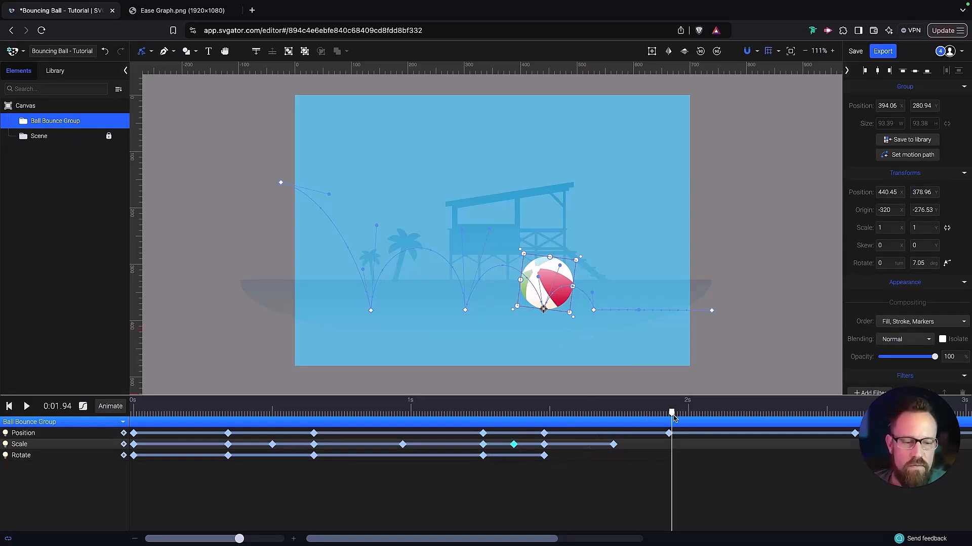
# - Add a Scale keyframe at the third ground contact at 1.93 s and stretch the ball to 0.95 by 1.09
pyautogui.moveTo(670, 413); pyautogui.dragTo(671, 417)
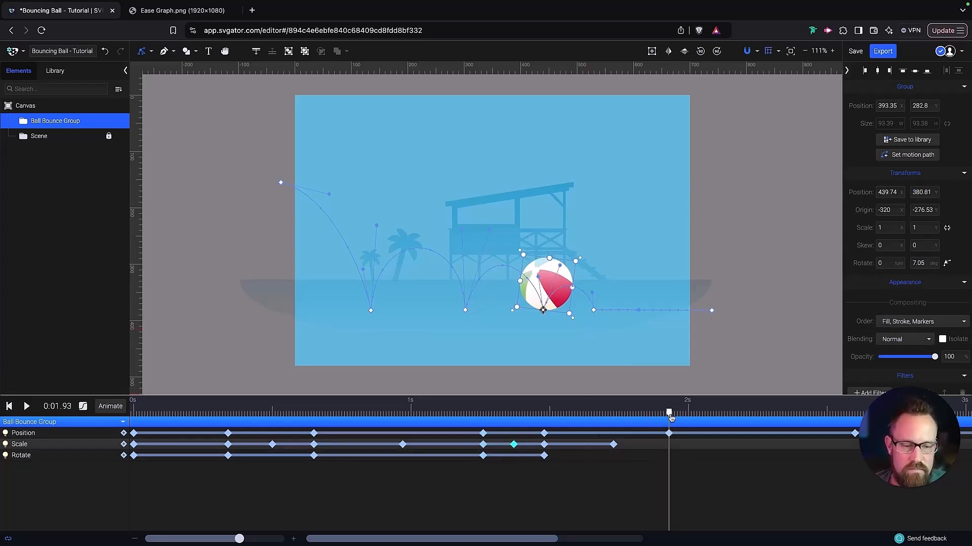
pyautogui.click(669, 433)
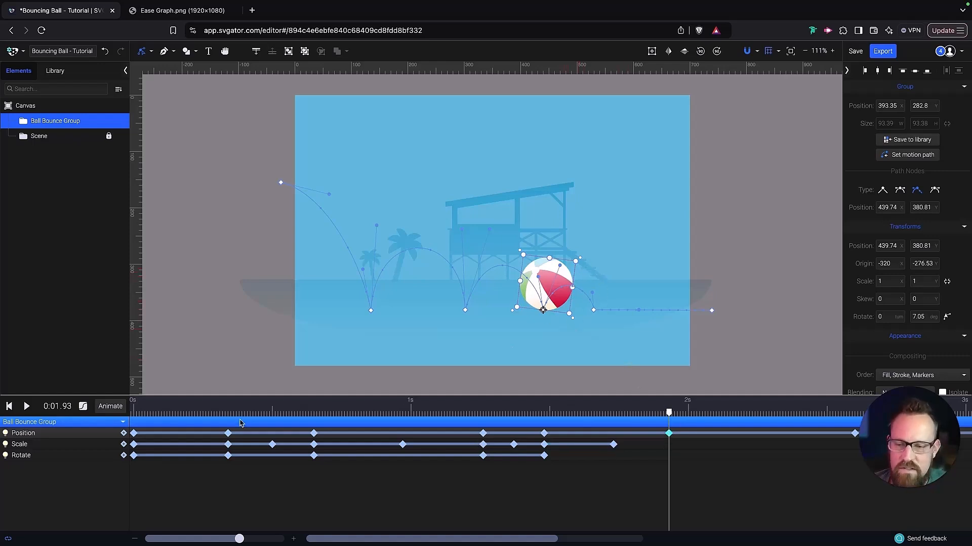
pyautogui.click(123, 444)
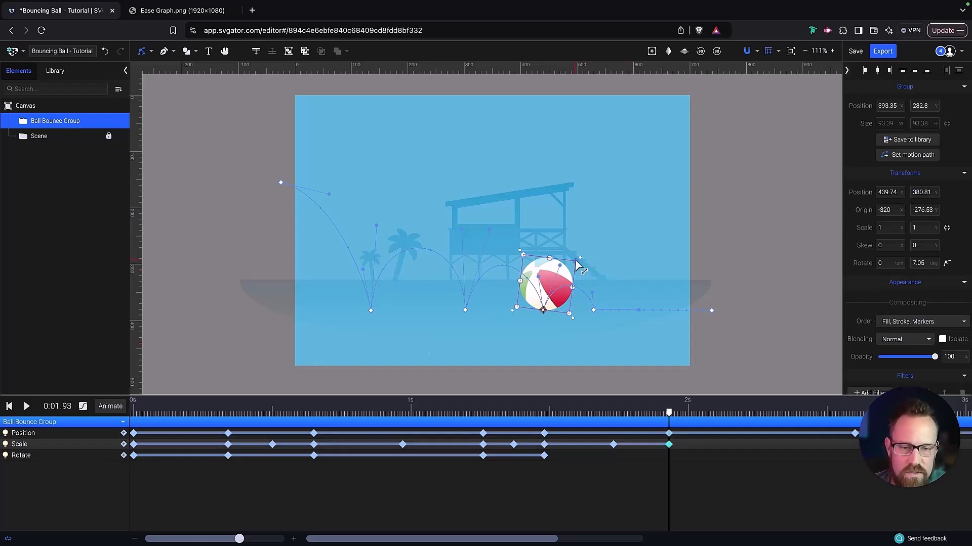
pyautogui.moveTo(577, 262); pyautogui.dragTo(577, 263)
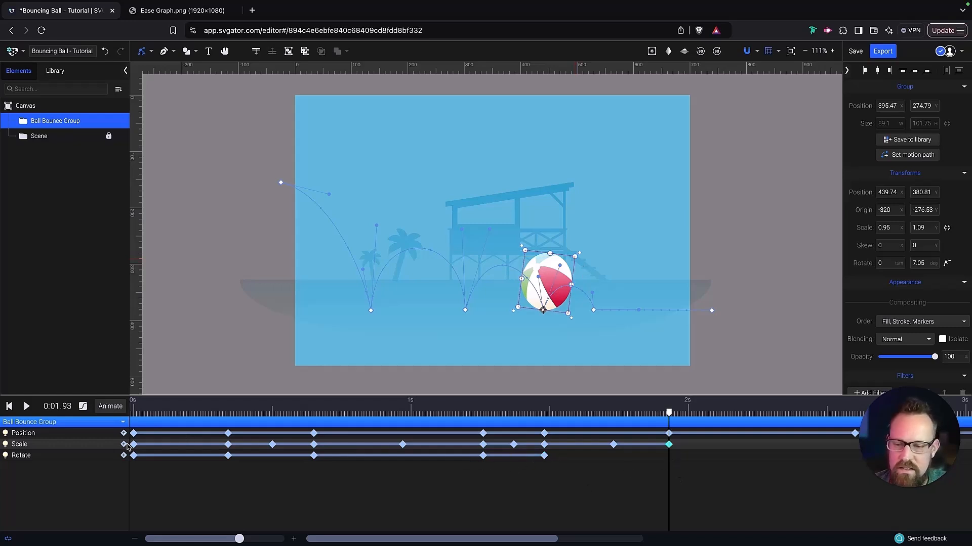
# - Copy the second landing's Rotate keyframe to 1.93 s and reduce the tilt there to -9.26°
pyautogui.click(487, 458)
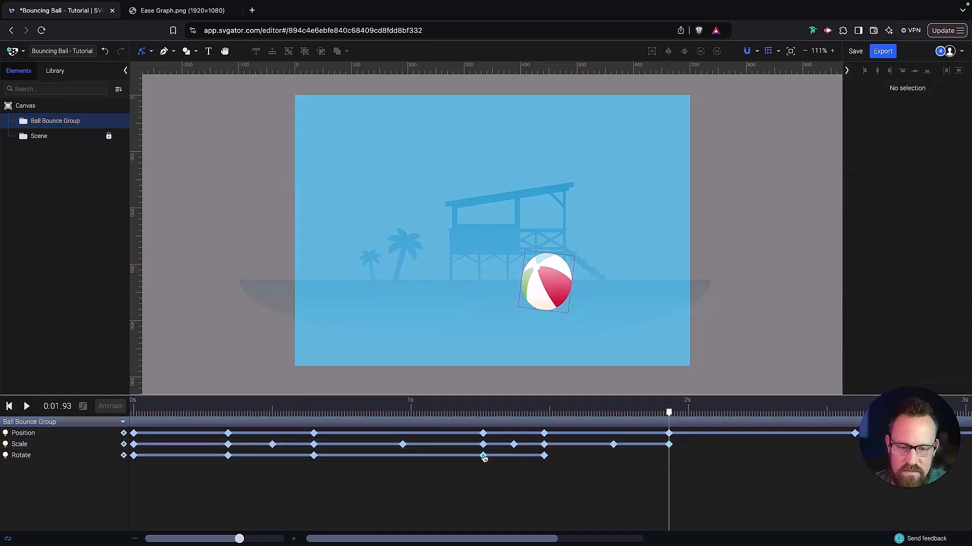
pyautogui.click(483, 456)
pyautogui.press('super+v')
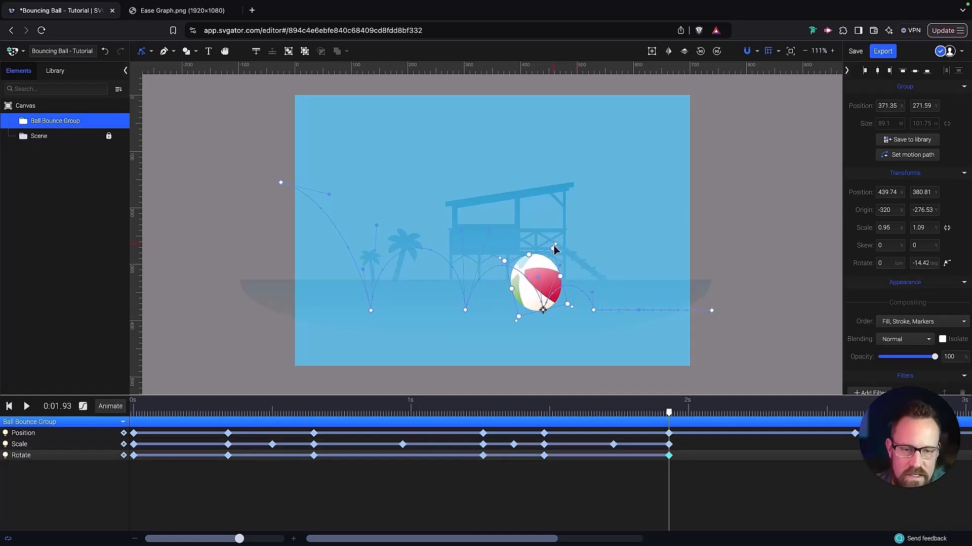
pyautogui.moveTo(555, 245); pyautogui.dragTo(560, 246)
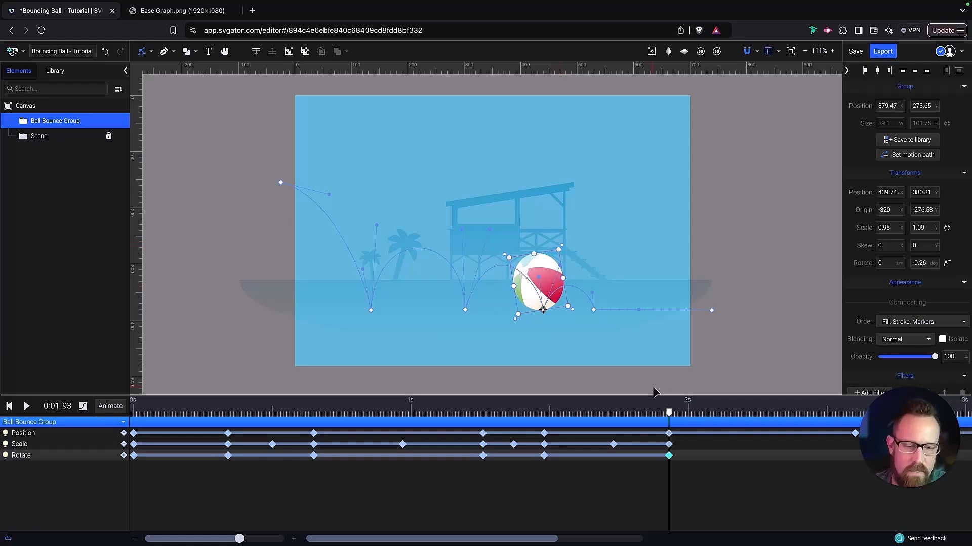
# - Duplicate the third ground contact's Position keyframe and place the copy at 2.16 s to hold the ball on the ground
pyautogui.moveTo(669, 415); pyautogui.dragTo(701, 415)
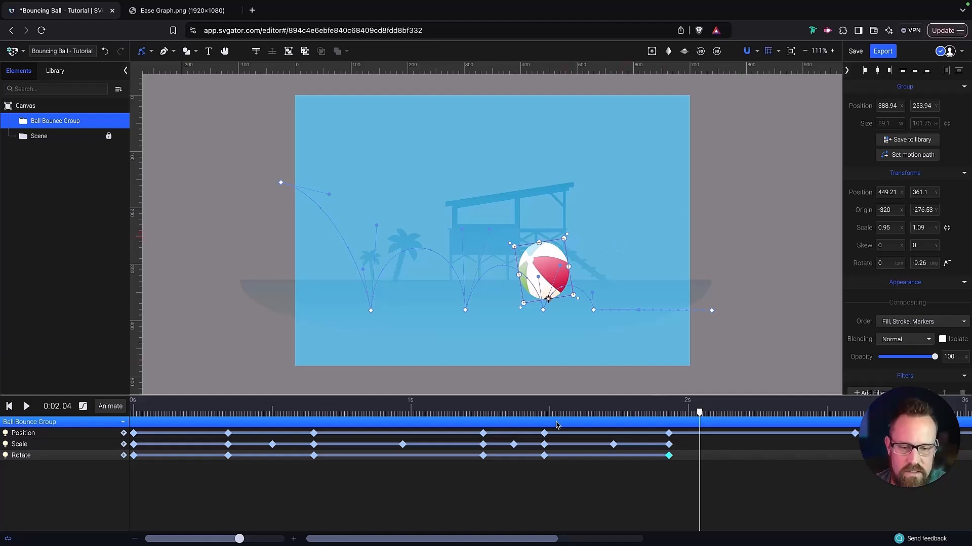
pyautogui.click(668, 433)
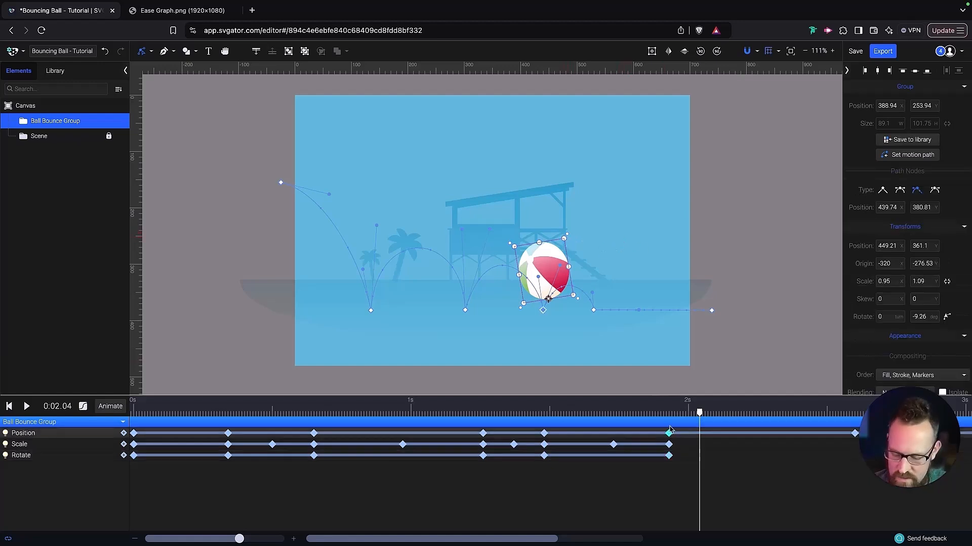
pyautogui.press('super+v')
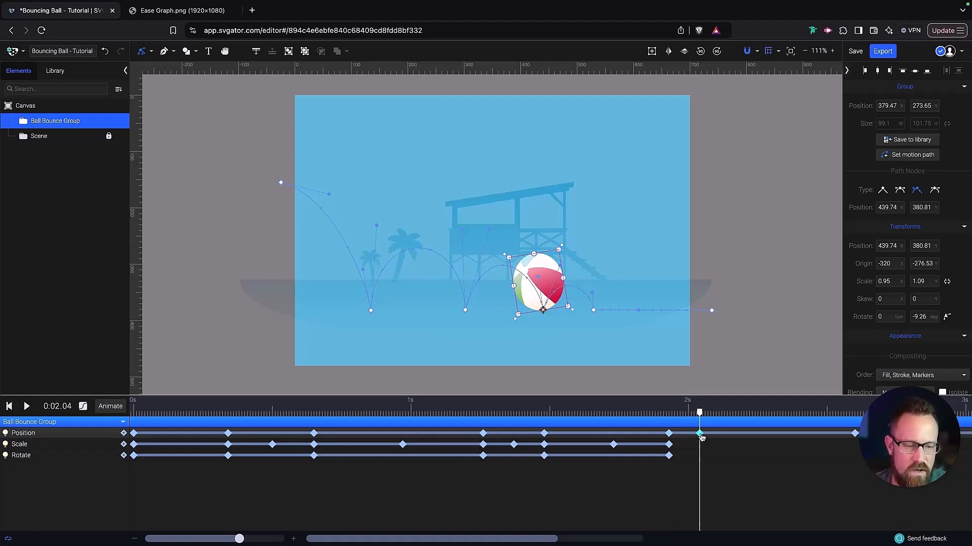
pyautogui.moveTo(700, 434); pyautogui.dragTo(734, 435)
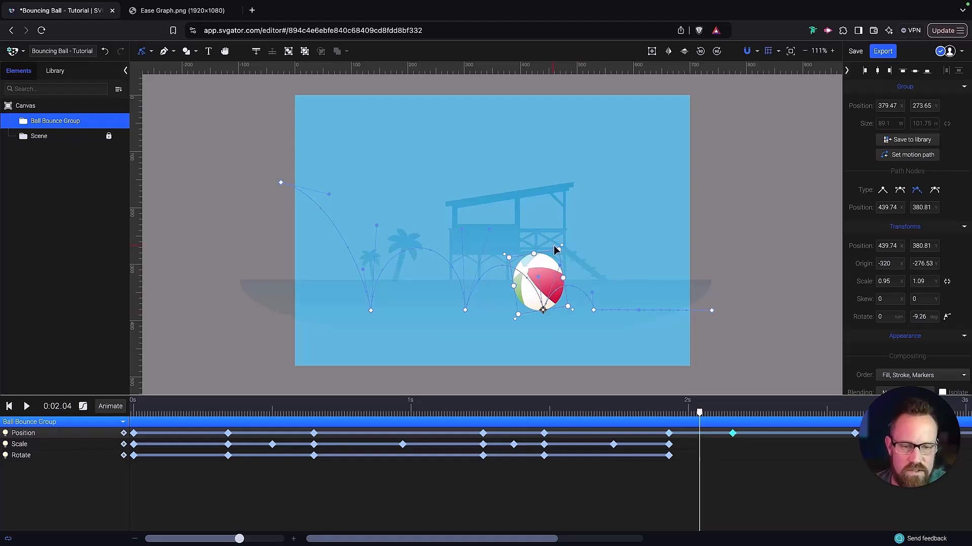
# - Squash the ball to 1.08 by 0.74 at 2.04 s and tilt it to 7.7° at 2.16 s
pyautogui.moveTo(558, 246); pyautogui.dragTo(565, 268)
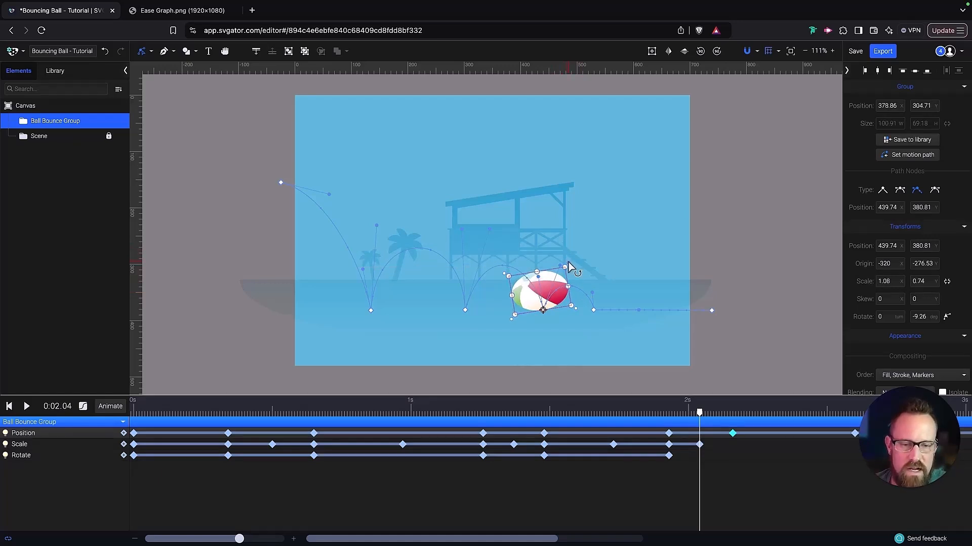
pyautogui.moveTo(700, 414); pyautogui.dragTo(734, 414)
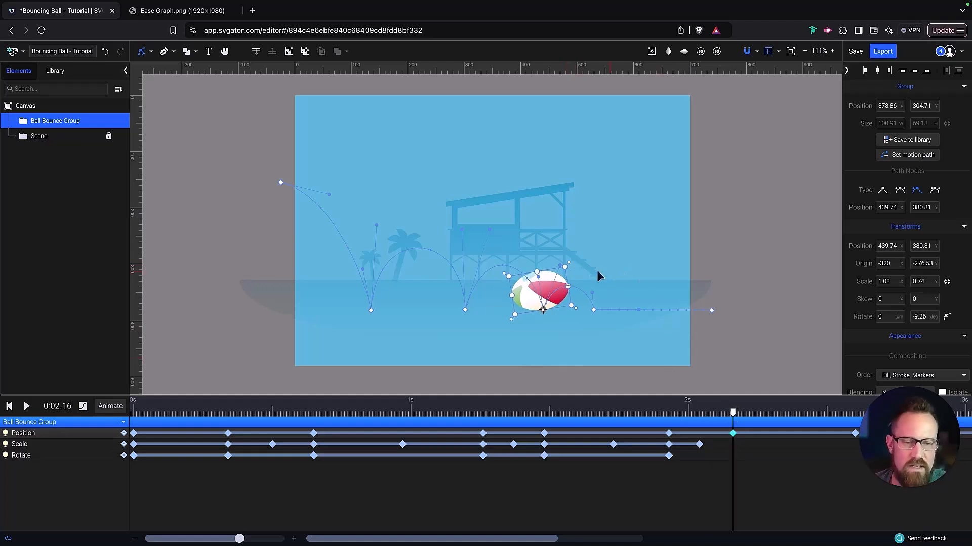
pyautogui.moveTo(568, 262); pyautogui.dragTo(581, 282)
pyautogui.click(732, 433)
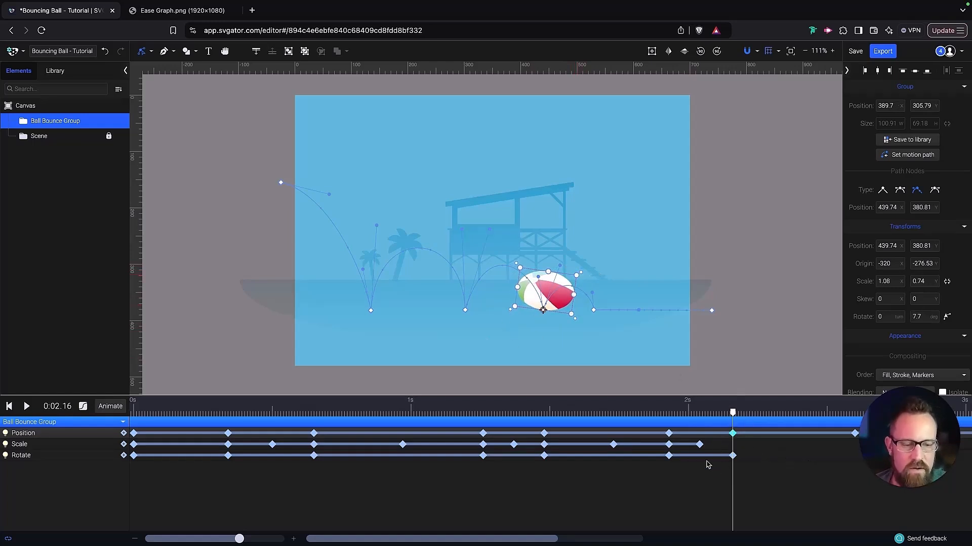
# - Copy the third landing's stretched Scale keyframe to 2.16 s and reduce the scale there to 0.92 by 1.04
pyautogui.click(699, 444)
pyautogui.click(669, 445)
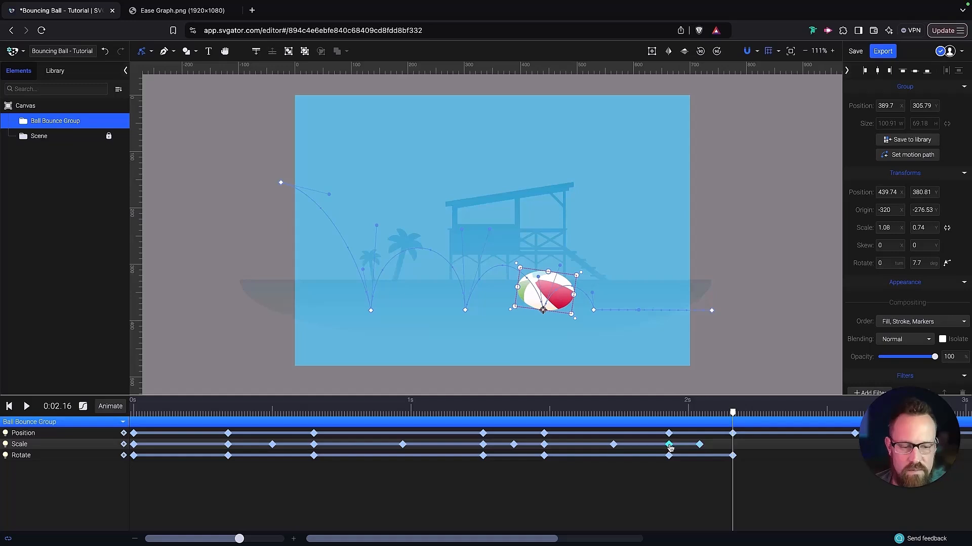
pyautogui.hotkey('ctrl', 'c')
pyautogui.hotkey('ctrl', 'v')
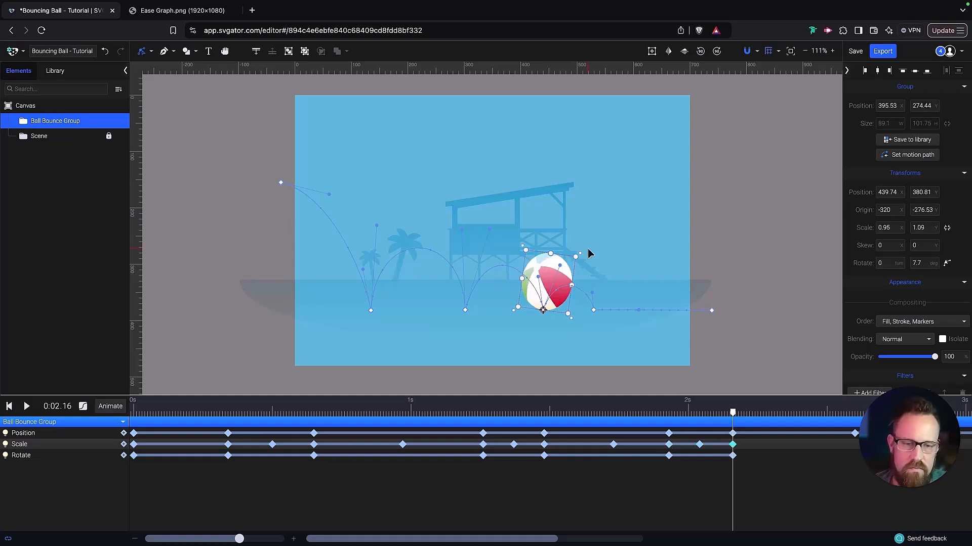
pyautogui.moveTo(576, 256); pyautogui.dragTo(575, 261)
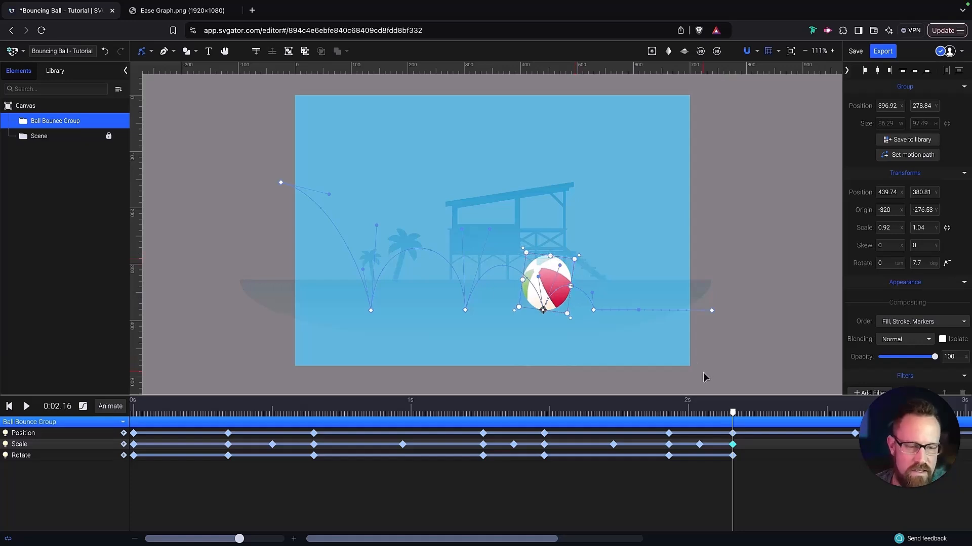
# - Copy the round-ball Scale keyframe from the previous bounce's peak into the last bounce, placing it at about 2.33 s
pyautogui.moveTo(732, 416); pyautogui.dragTo(800, 424)
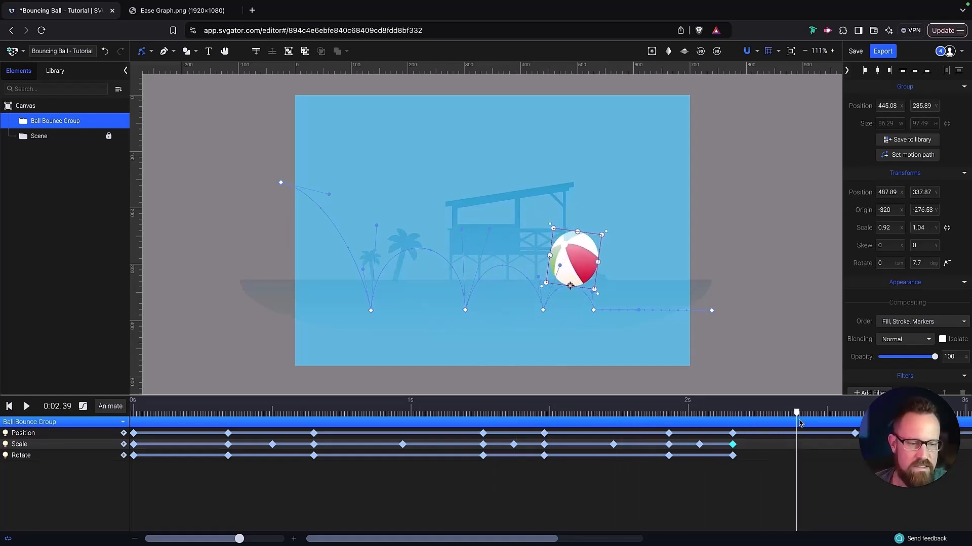
pyautogui.click(613, 445)
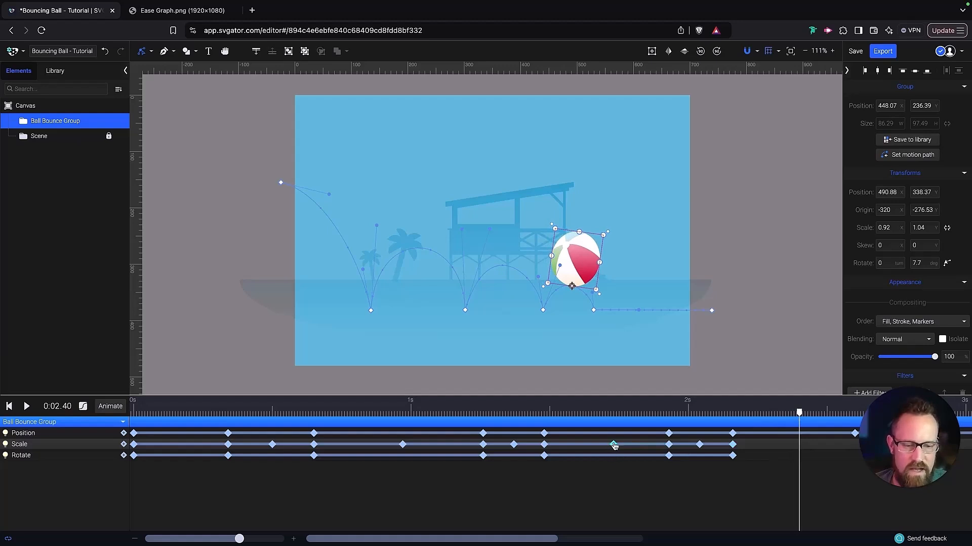
pyautogui.hotkey('ctrl', 'c')
pyautogui.hotkey('ctrl', 'v')
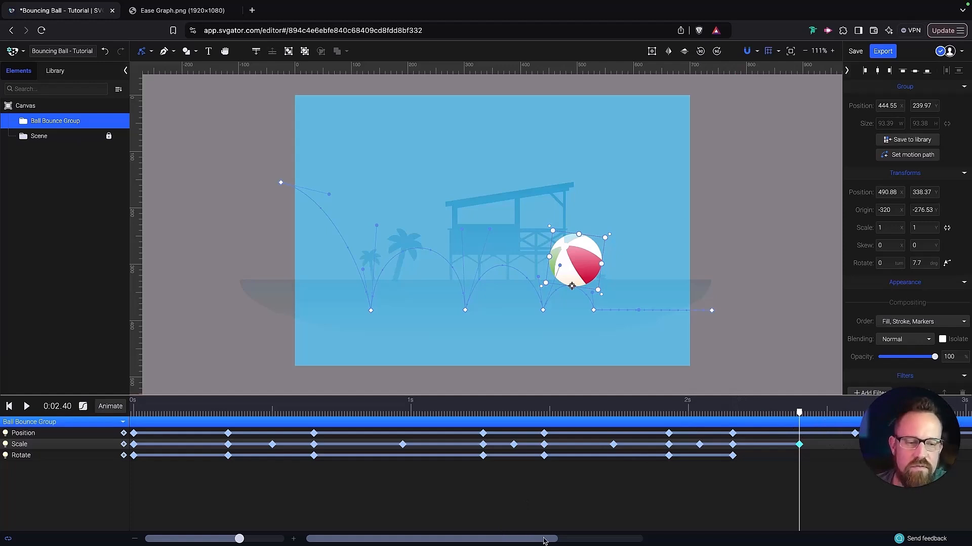
pyautogui.moveTo(539, 541); pyautogui.dragTo(586, 540)
pyautogui.moveTo(608, 539); pyautogui.dragTo(627, 542)
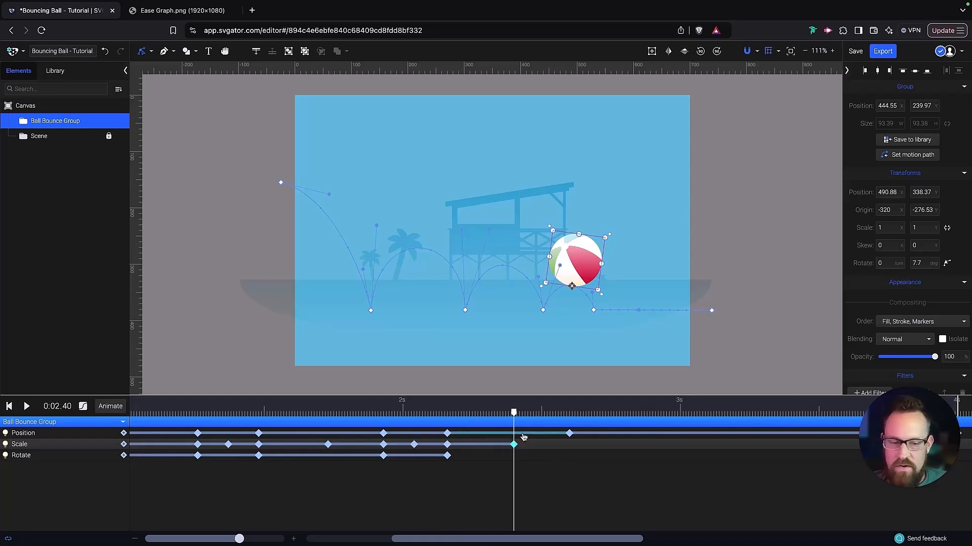
pyautogui.moveTo(515, 446); pyautogui.dragTo(495, 445)
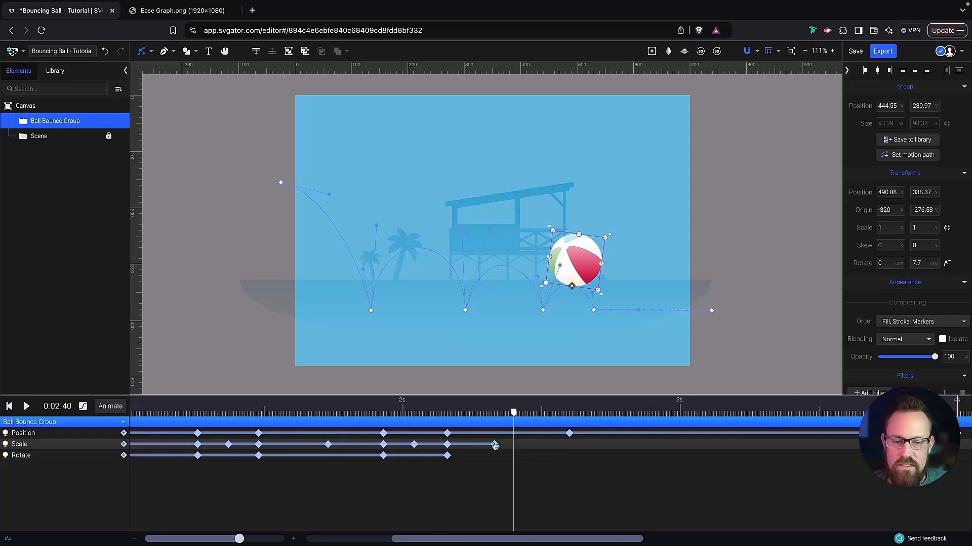
# - Move the fourth ground contact's Position keyframe to 2.50 s and bring the playhead to it
pyautogui.doubleClick(568, 434)
pyautogui.moveTo(568, 434); pyautogui.dragTo(539, 434)
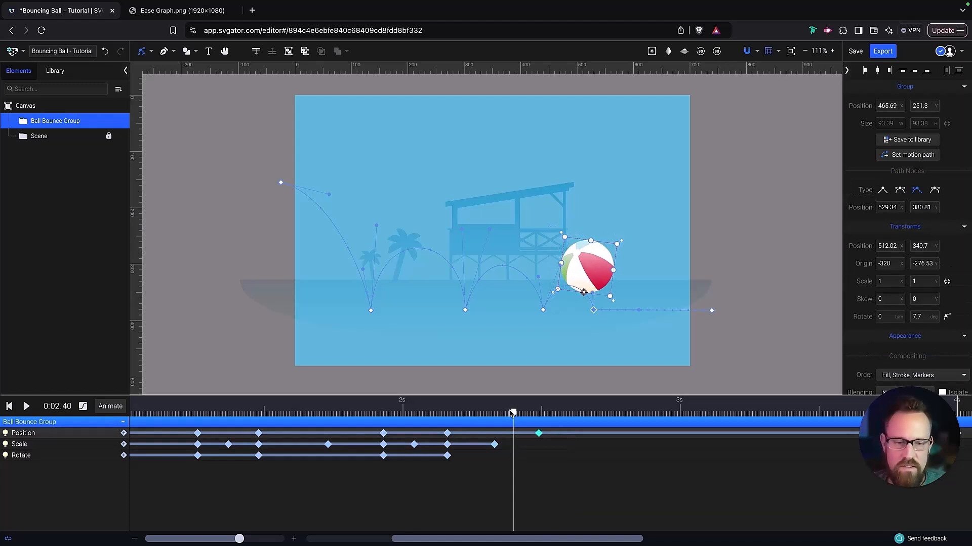
pyautogui.click(533, 412)
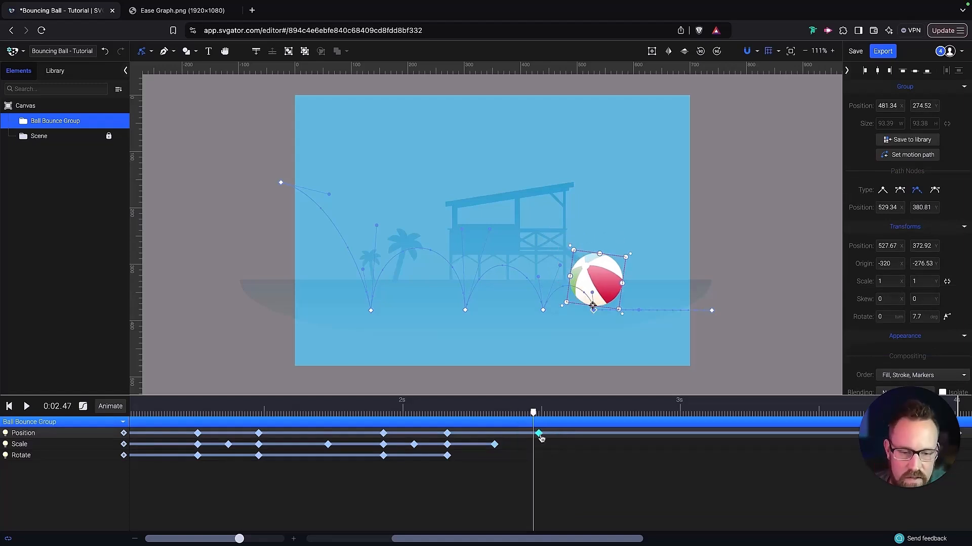
pyautogui.moveTo(541, 434); pyautogui.dragTo(542, 419)
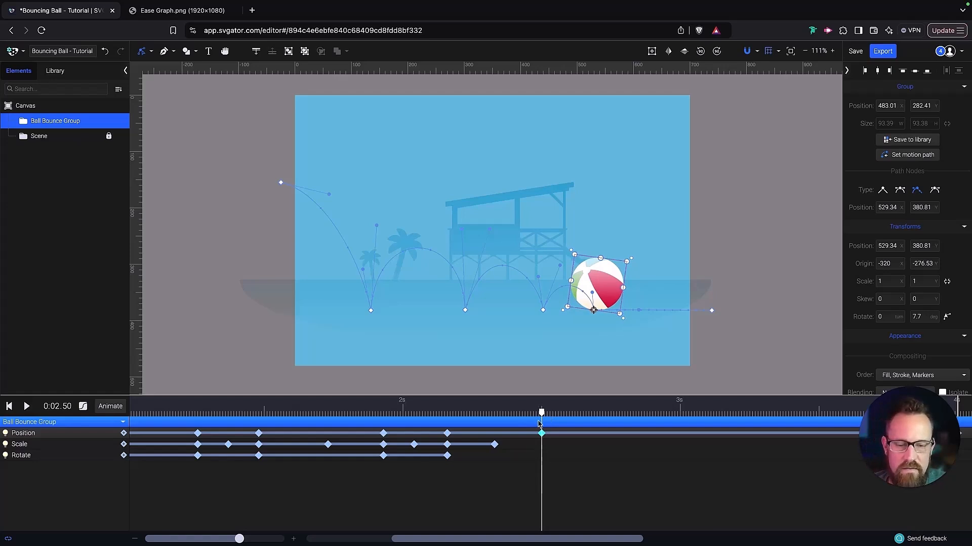
# - Add a Scale keyframe at 2.50 s stretching the ball to 0.91 by 1.04, and squash it to 0.99 by 0.92 at 2.58 s
pyautogui.click(124, 445)
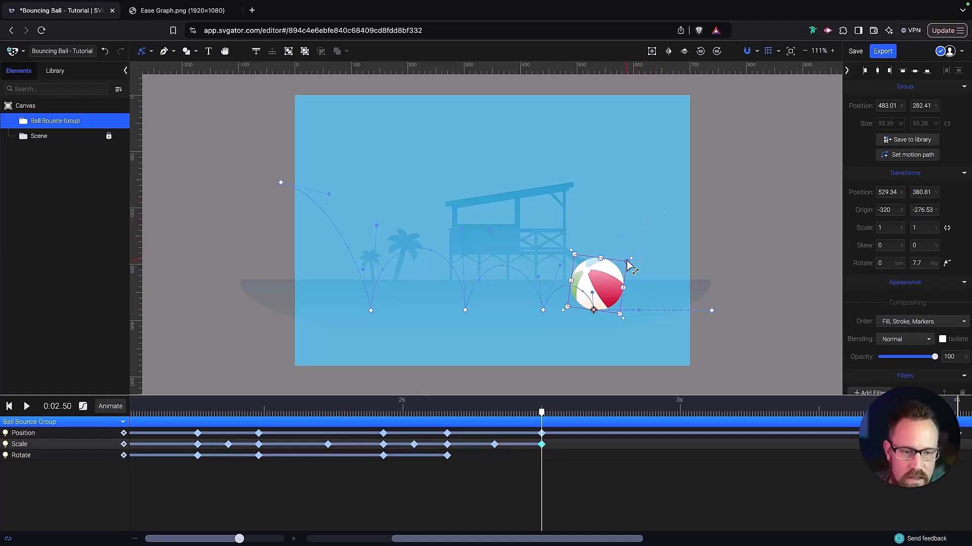
pyautogui.moveTo(626, 262); pyautogui.dragTo(627, 263)
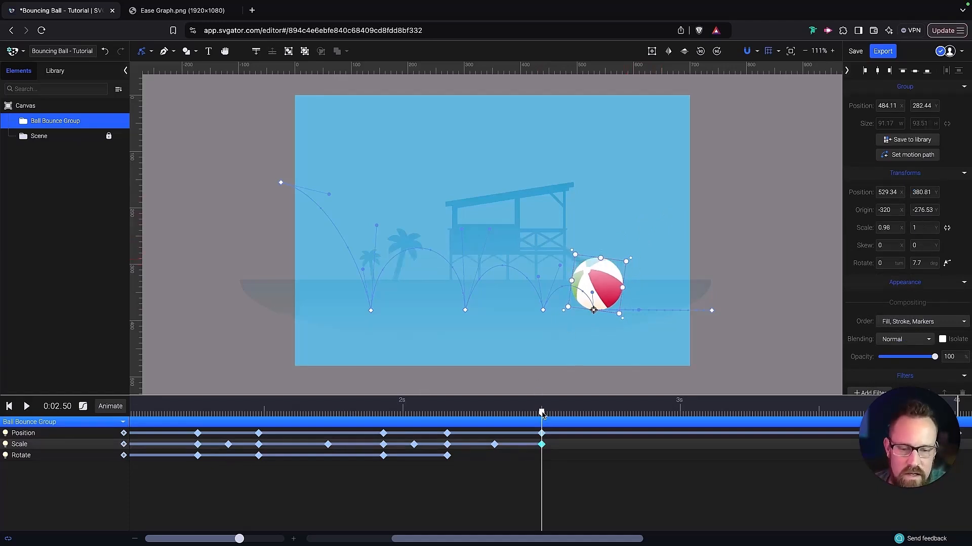
pyautogui.moveTo(541, 413)
pyautogui.mouseDown()
pyautogui.moveTo(481, 413)
pyautogui.moveTo(542, 412)
pyautogui.mouseUp()
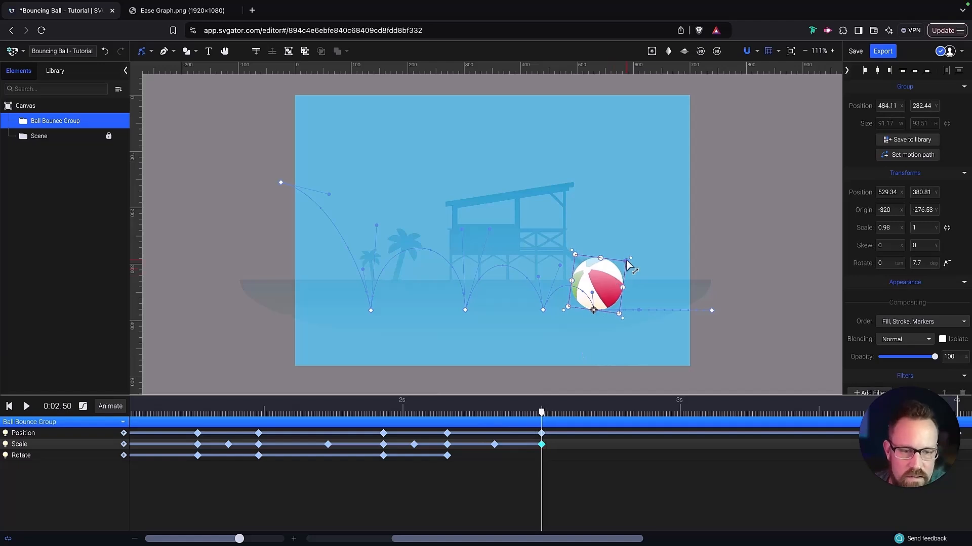
pyautogui.moveTo(628, 263); pyautogui.dragTo(627, 265)
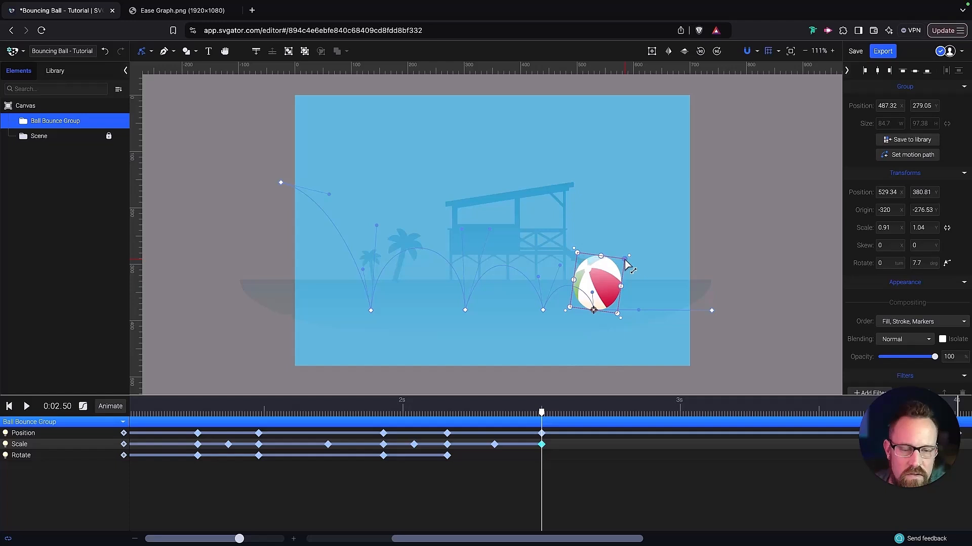
pyautogui.moveTo(542, 412); pyautogui.dragTo(565, 414)
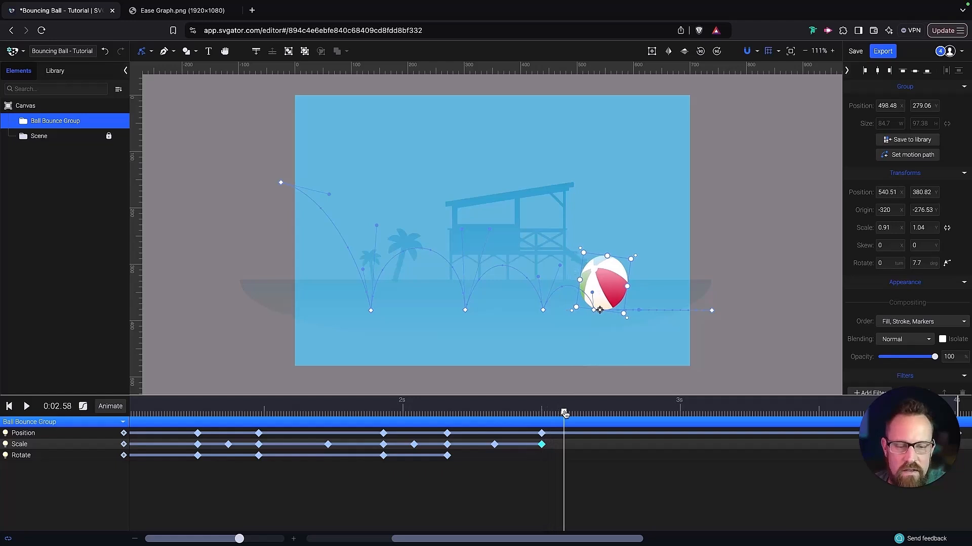
pyautogui.moveTo(633, 261); pyautogui.dragTo(632, 270)
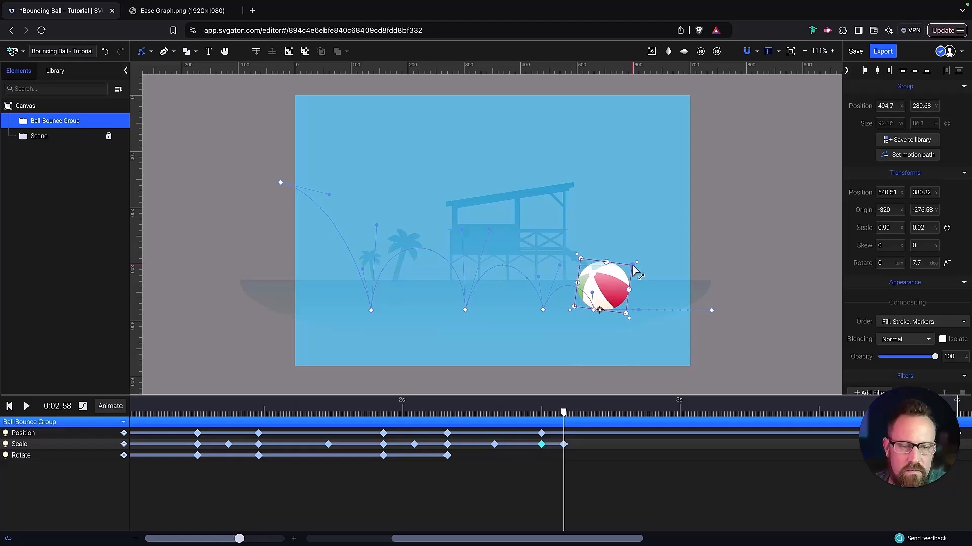
# - Copy the round-ball Scale keyframe after the last squash at about 2.73 s, and move that squash keyframe to about 2.56 s
pyautogui.moveTo(565, 414); pyautogui.dragTo(591, 415)
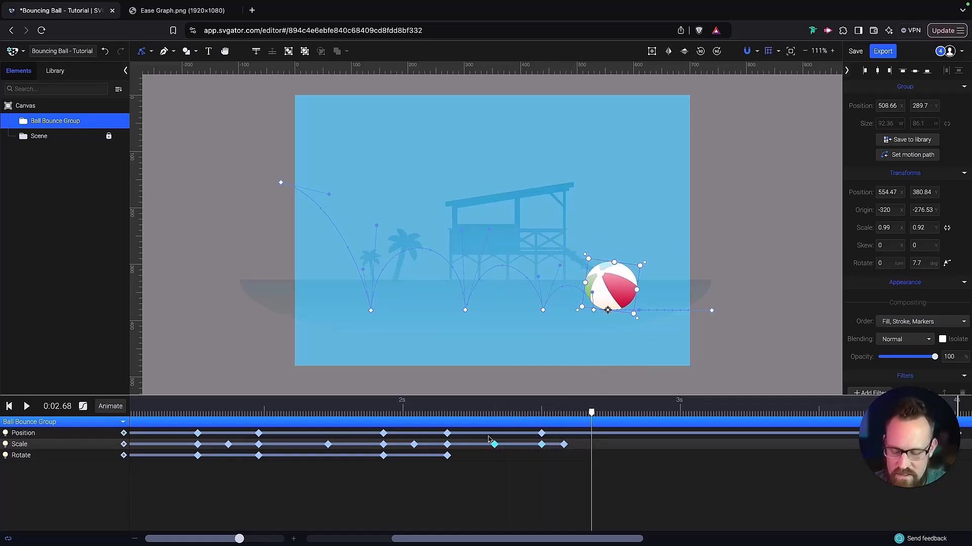
pyautogui.hotkey('ctrl', 'v')
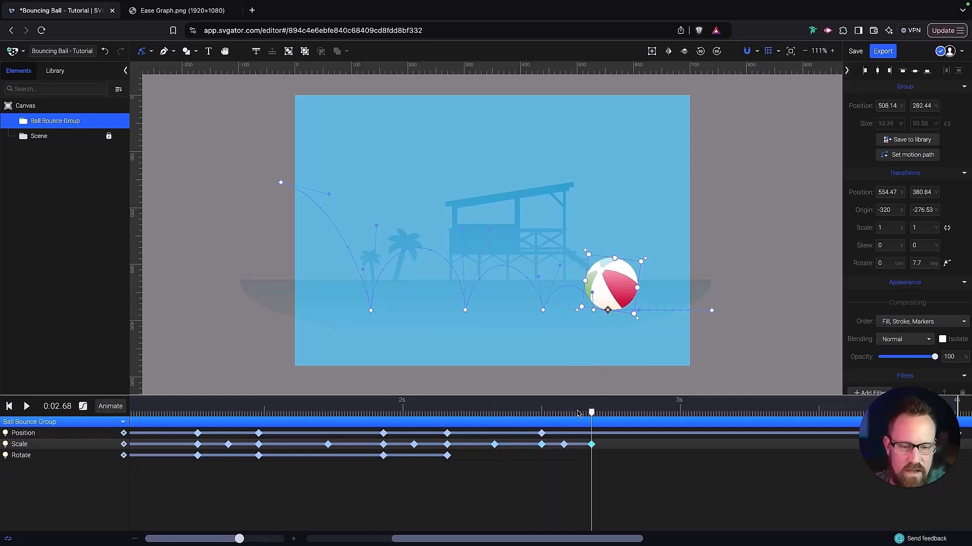
pyautogui.moveTo(592, 415); pyautogui.dragTo(583, 415)
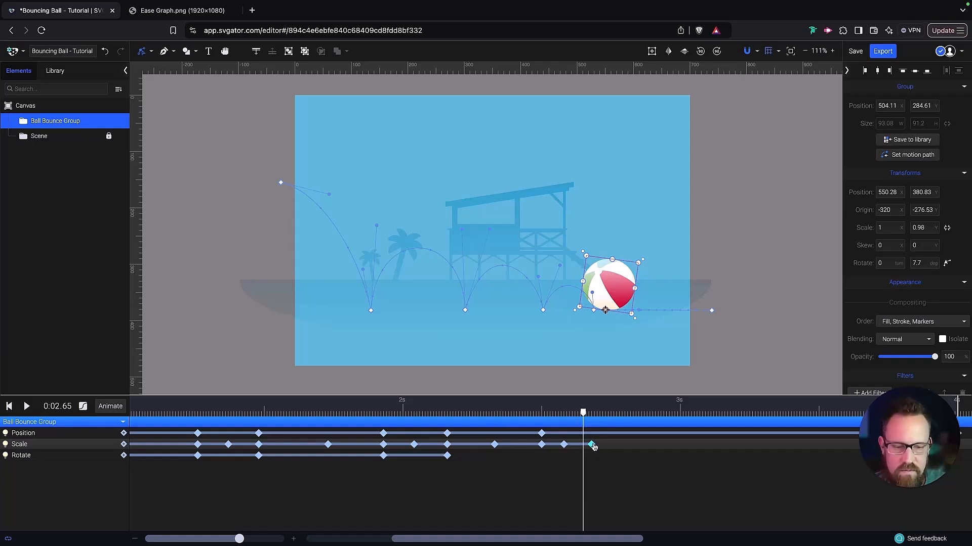
pyautogui.moveTo(592, 444); pyautogui.dragTo(560, 447)
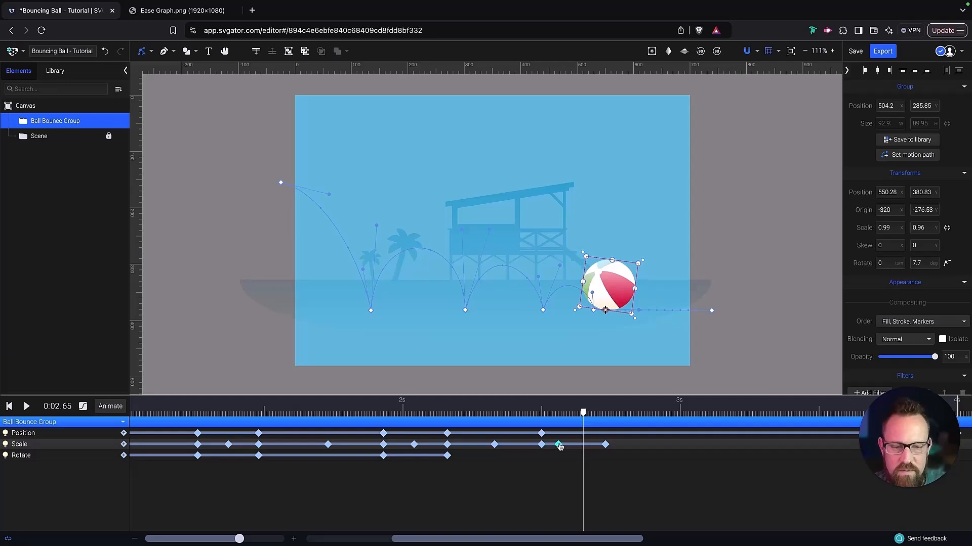
# - Play back the last bounces repeatedly from several start points to check the timing of the final landing's squash
pyautogui.click(531, 410)
pyautogui.press('space')
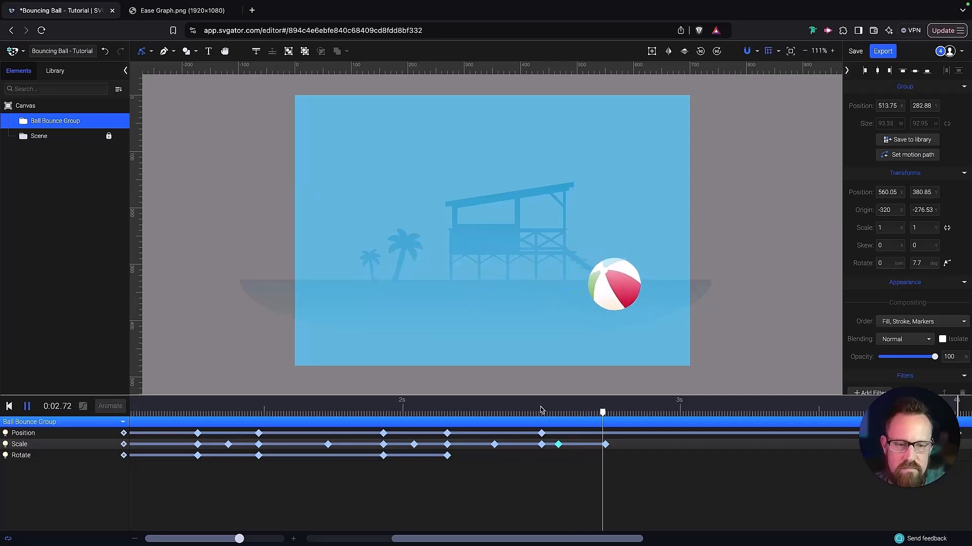
pyautogui.click(522, 409)
pyautogui.press('space')
pyautogui.press('space')
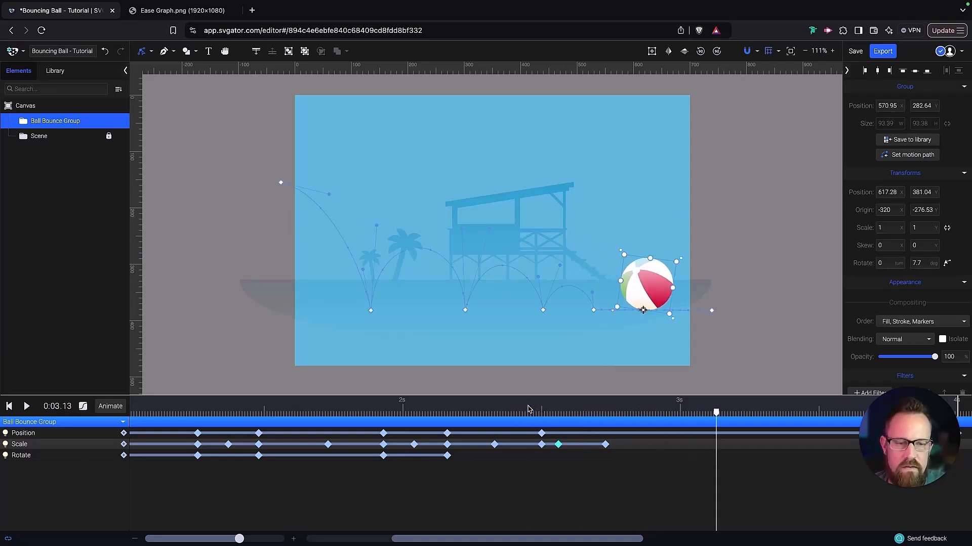
pyautogui.click(519, 408)
pyautogui.press('space')
pyautogui.press('space')
pyautogui.click(474, 409)
pyautogui.press('space')
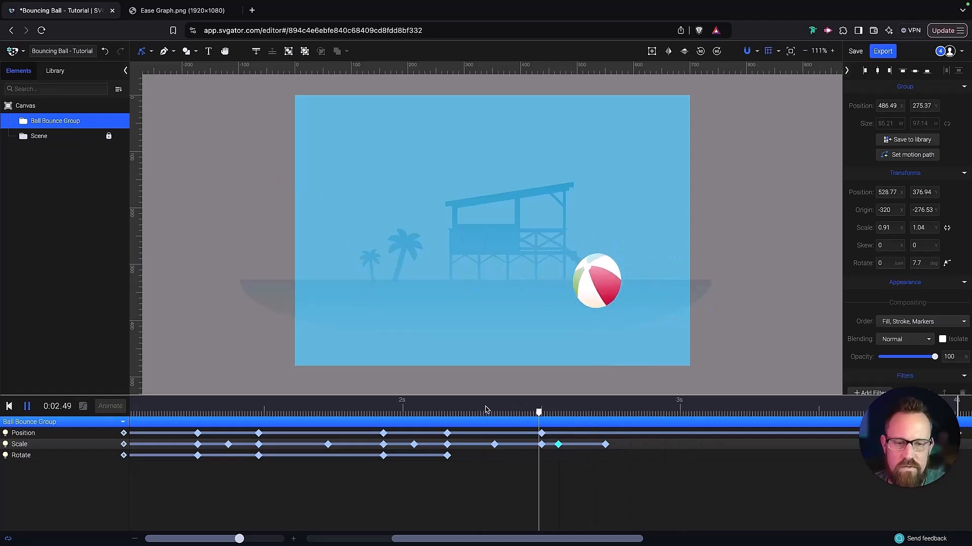
pyautogui.press('space')
pyautogui.click(420, 409)
pyautogui.press('space')
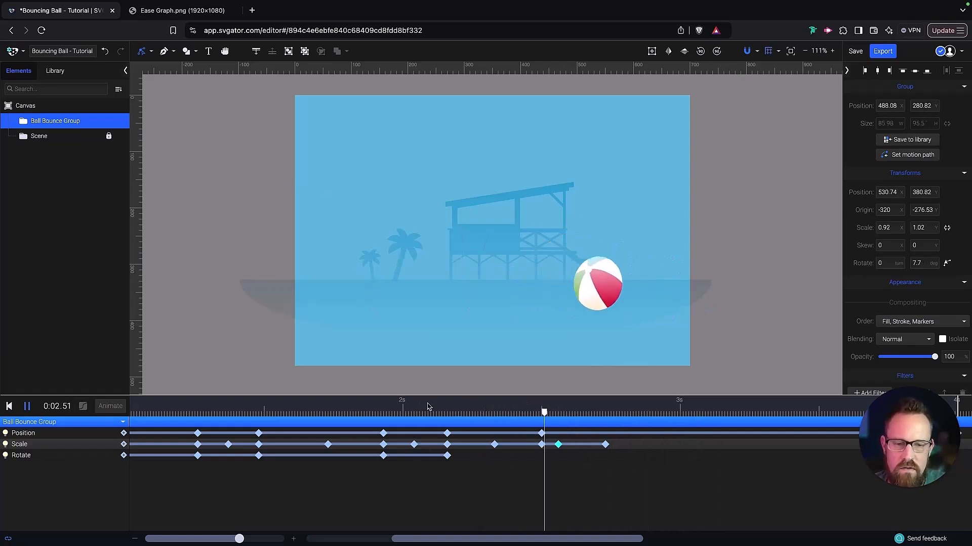
pyautogui.press('space')
pyautogui.click(239, 409)
pyautogui.press('space')
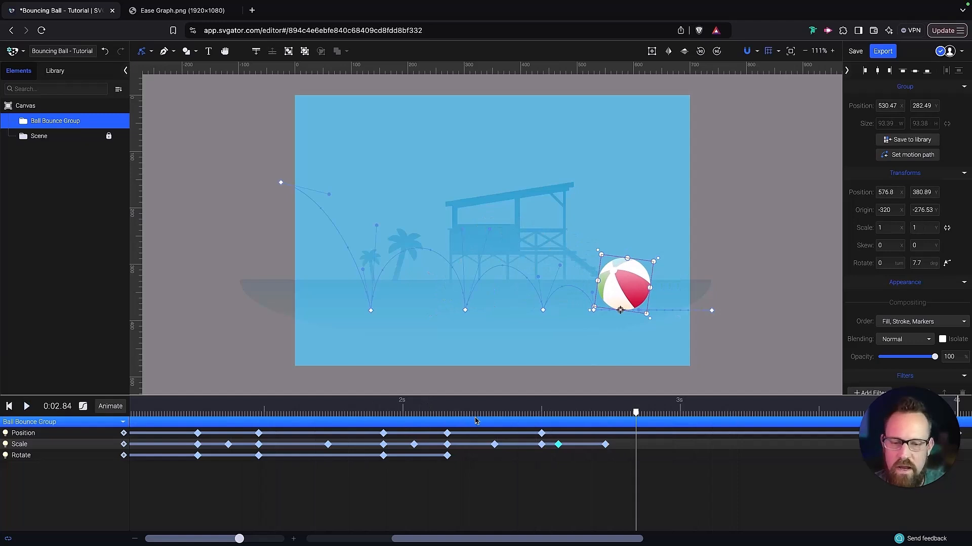
# - Add a Rotate keyframe to the ball group at 2.50 s, tilting it backward to about -5.89°
pyautogui.click(417, 409)
pyautogui.moveTo(418, 414); pyautogui.dragTo(541, 414)
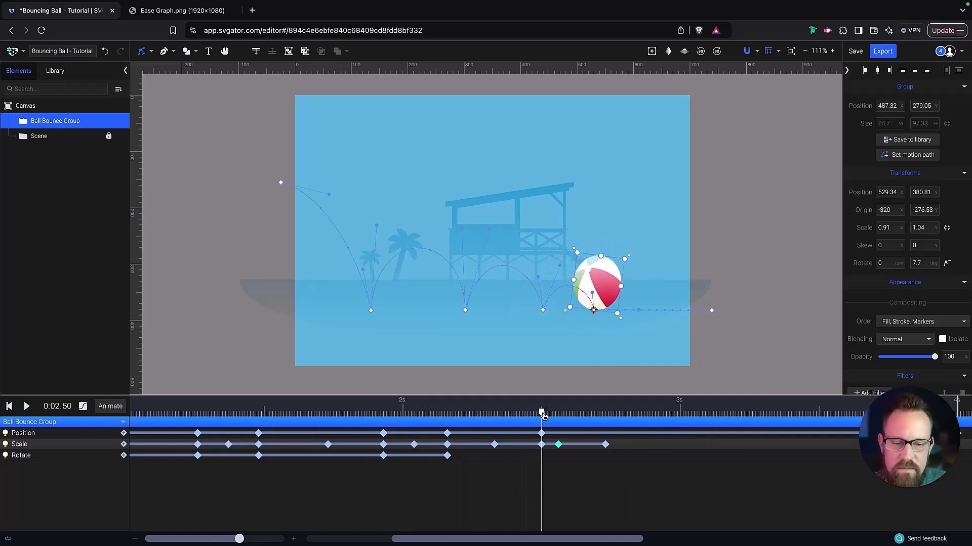
pyautogui.click(383, 456)
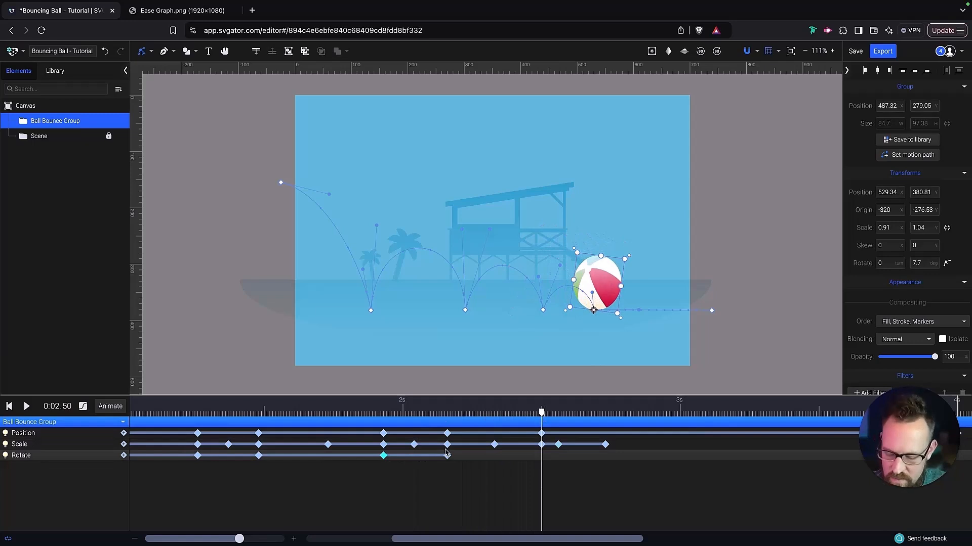
pyautogui.moveTo(628, 259); pyautogui.dragTo(613, 248)
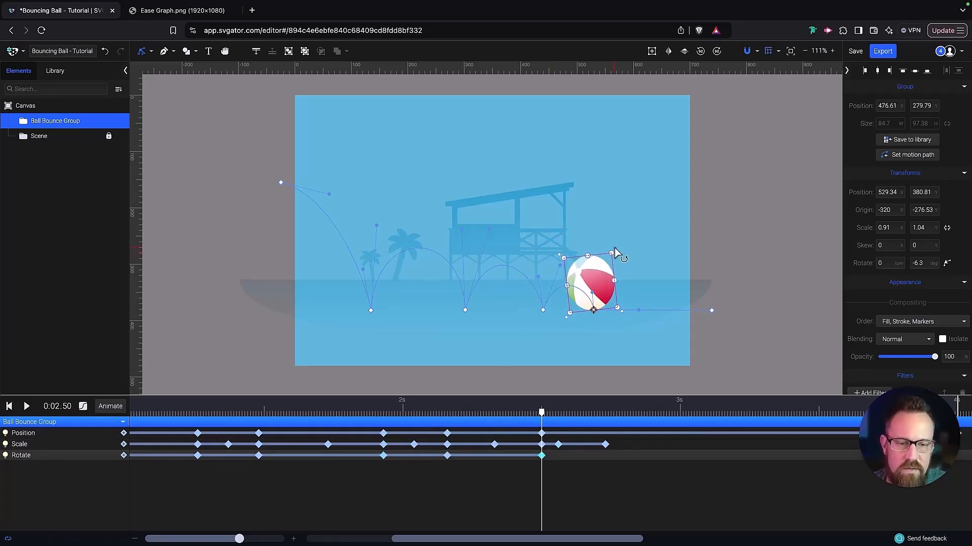
# - Tilt the ball group forward to 8.22° after the final landing and align that Rotate keyframe with the last Scale keyframe at about 2.73 s
pyautogui.moveTo(540, 426); pyautogui.dragTo(592, 420)
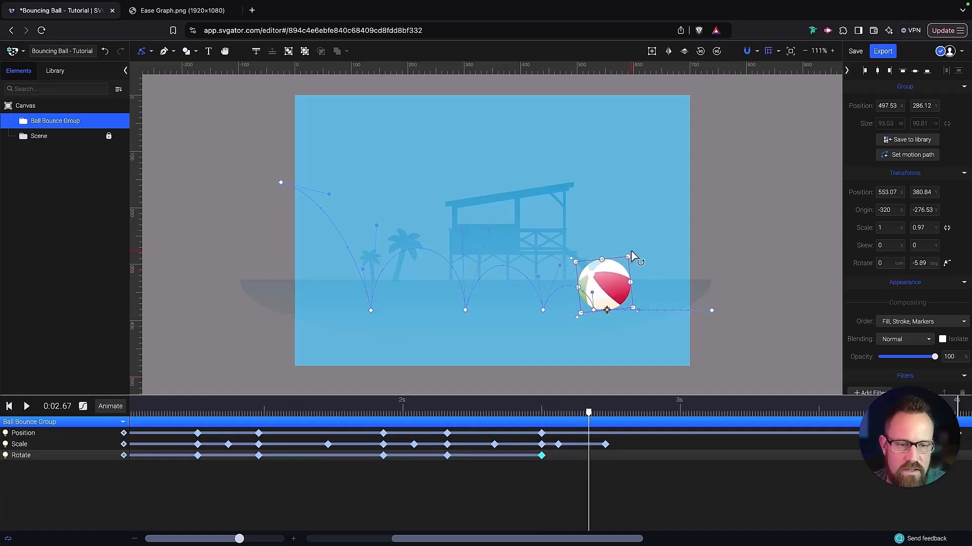
pyautogui.moveTo(630, 251); pyautogui.dragTo(639, 266)
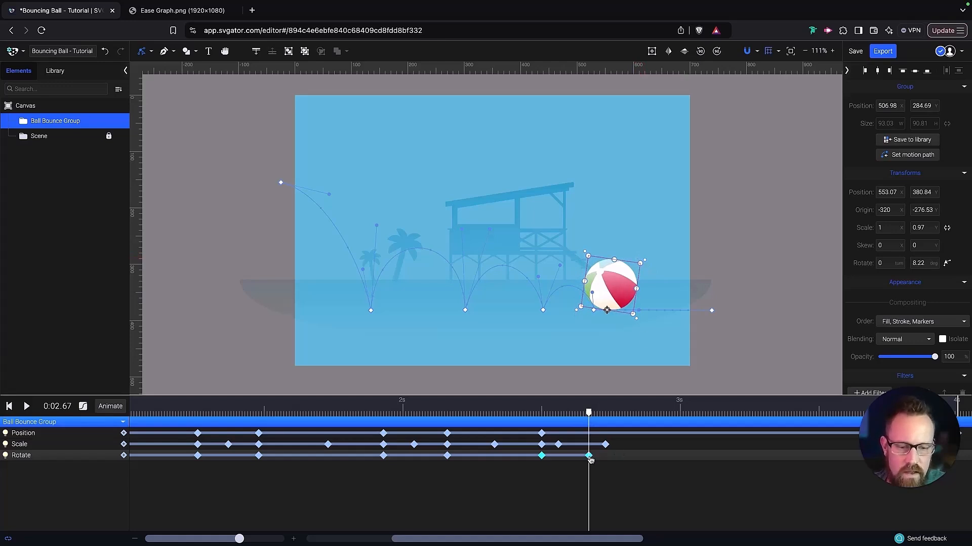
pyautogui.moveTo(590, 459); pyautogui.dragTo(606, 457)
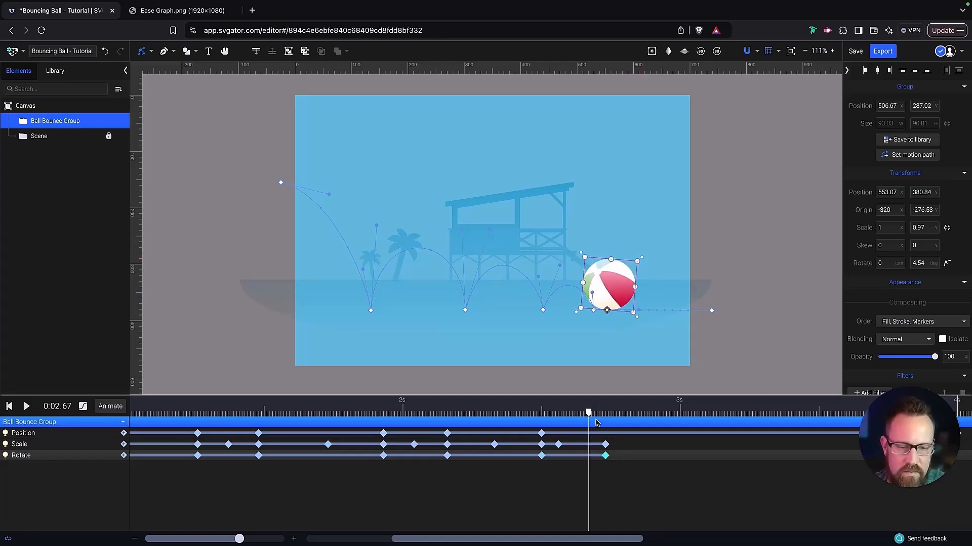
# - Play back the animation from about 1.64 s to check the tilt on the last bounces
pyautogui.moveTo(589, 414); pyautogui.dragTo(303, 411)
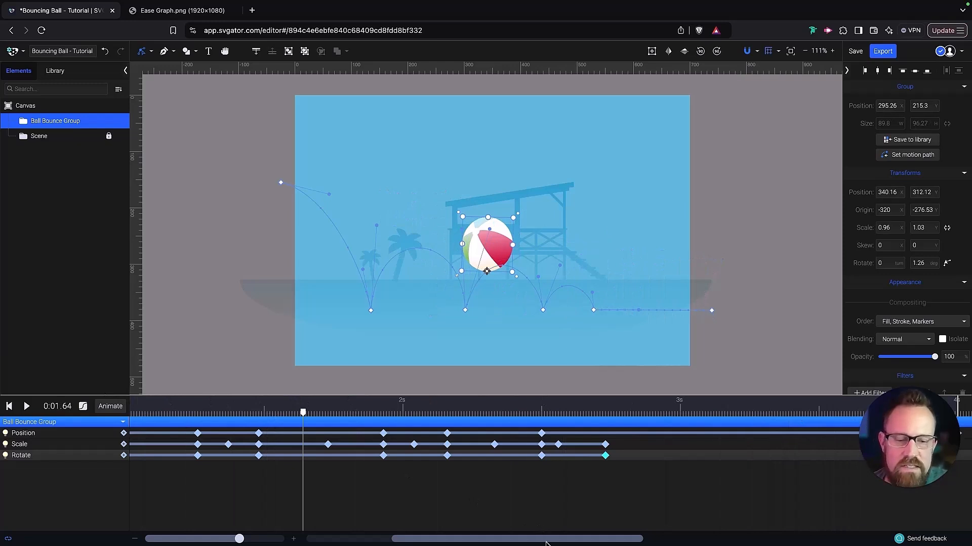
pyautogui.press('space')
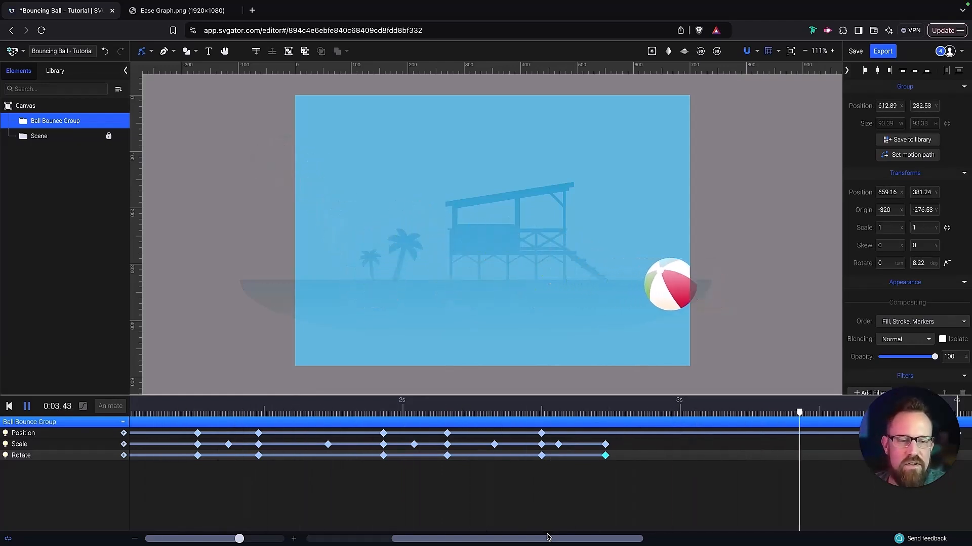
pyautogui.press('space')
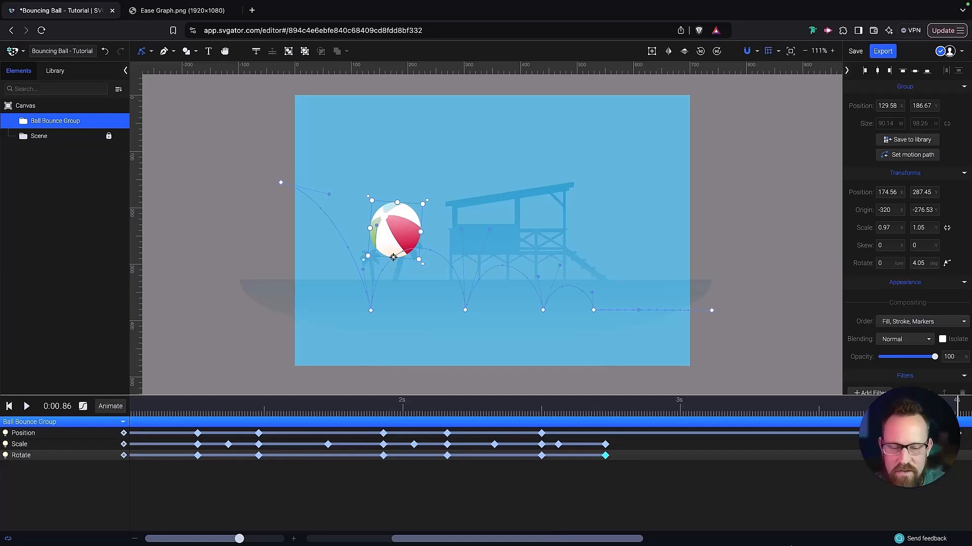
# - Add a Rotate animator at 0 s to the beach ball nested inside the Ball Bounce Group
pyautogui.moveTo(589, 539); pyautogui.dragTo(448, 535)
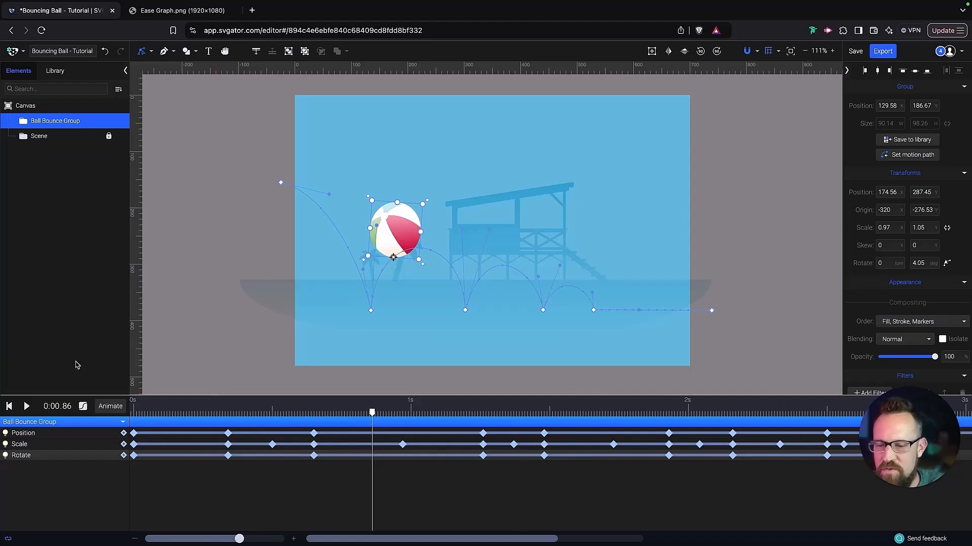
pyautogui.click(137, 407)
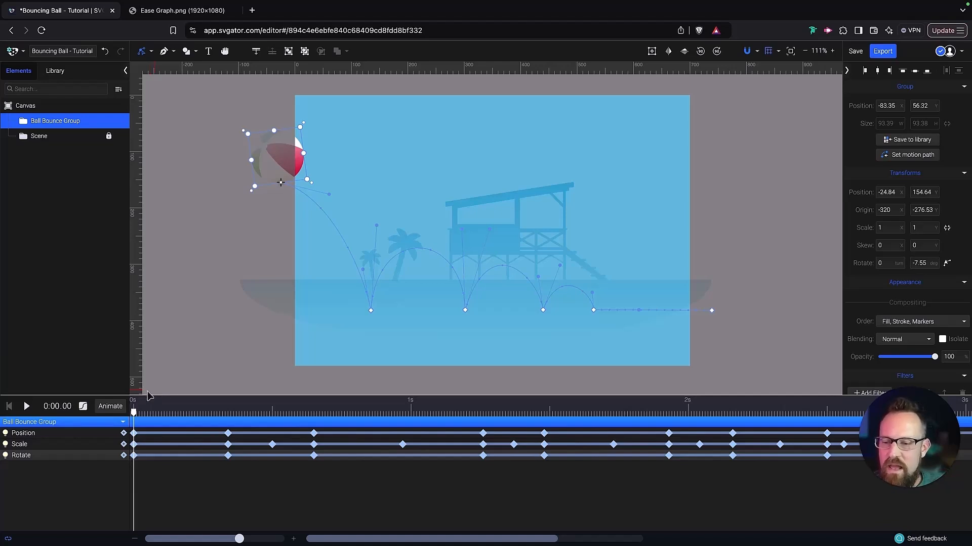
pyautogui.click(108, 406)
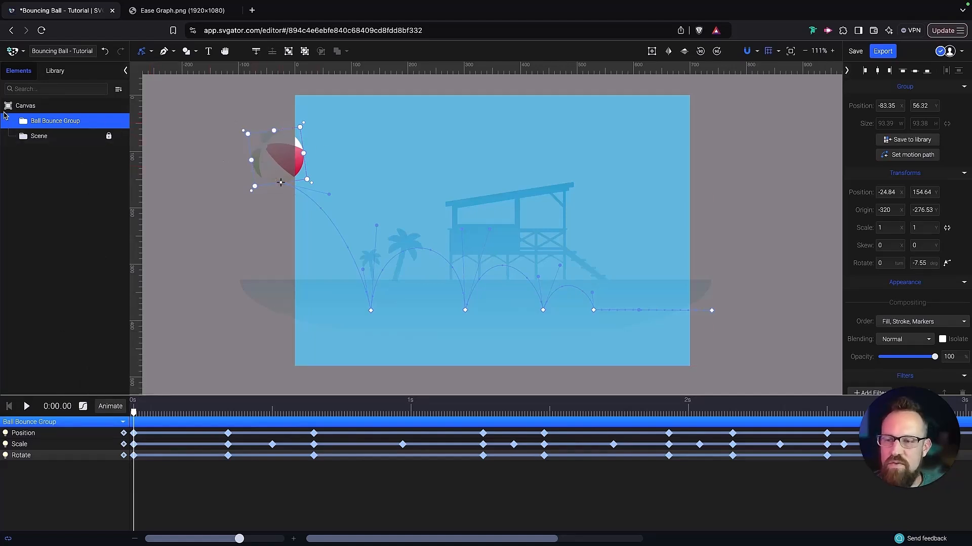
pyautogui.click(24, 123)
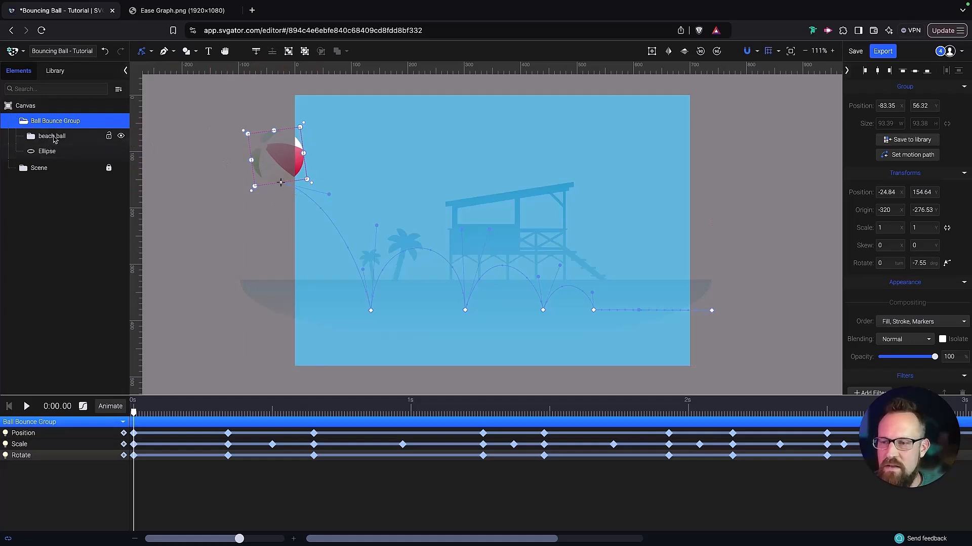
pyautogui.click(86, 135)
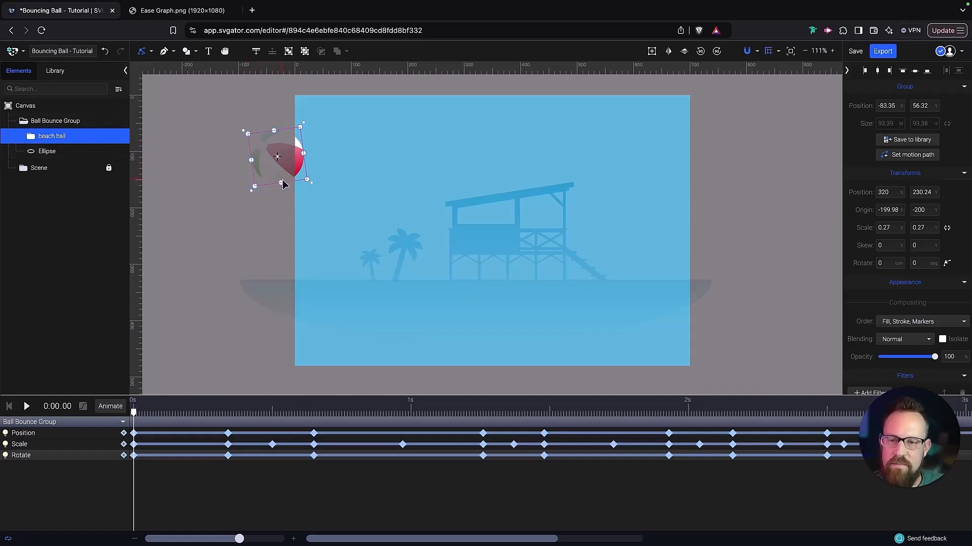
pyautogui.click(109, 121)
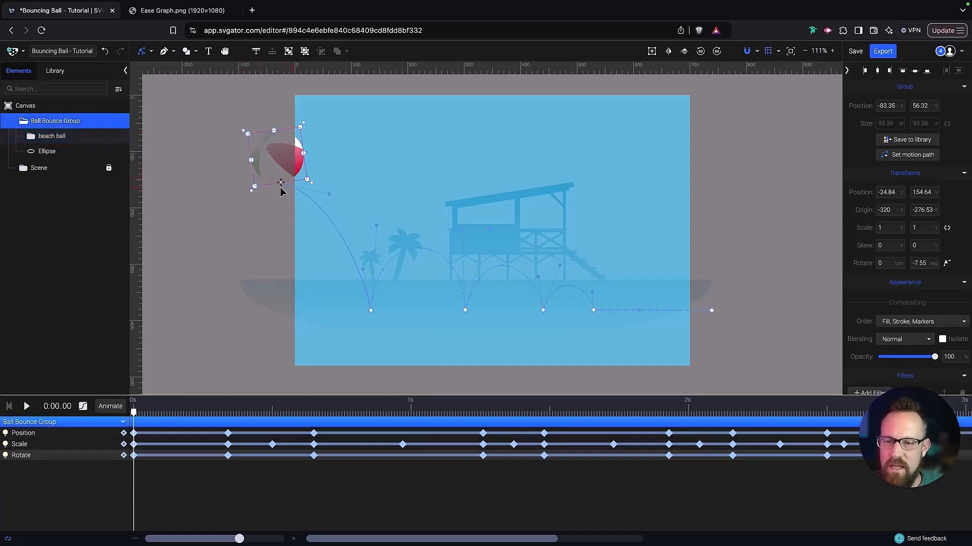
pyautogui.click(76, 135)
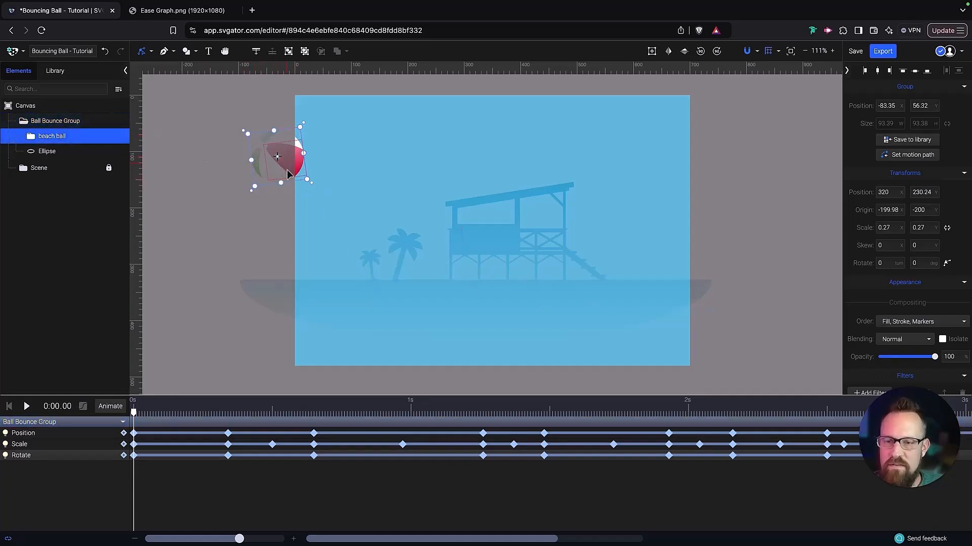
pyautogui.click(122, 422)
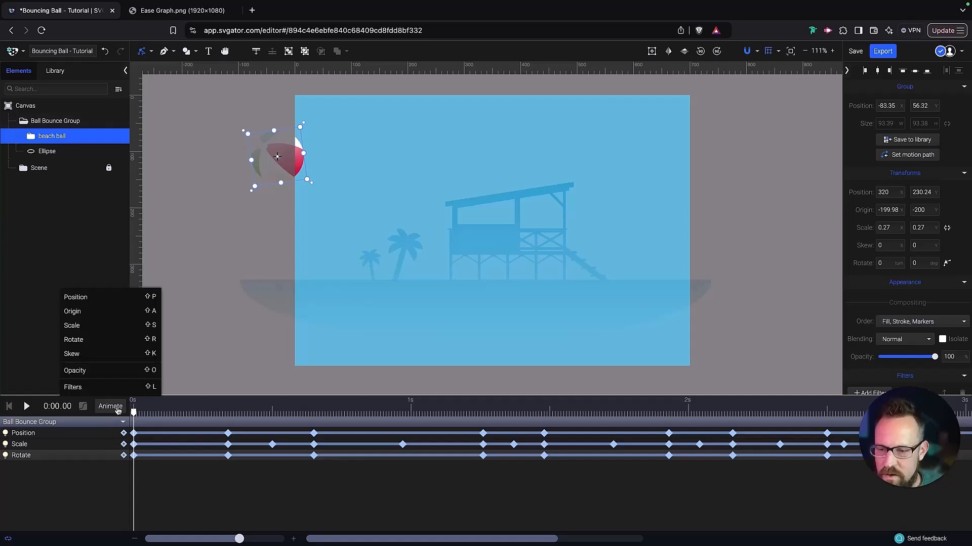
pyautogui.click(95, 340)
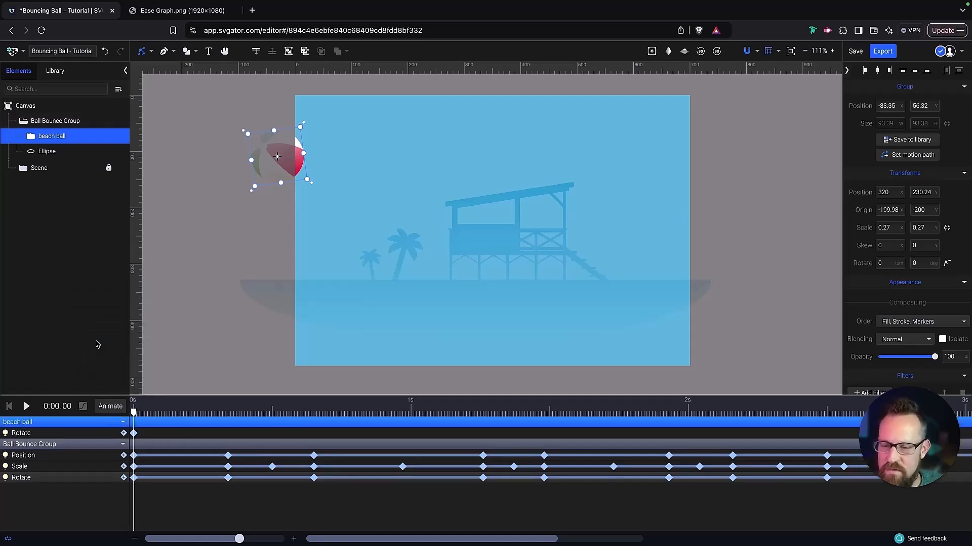
# - Rotate the beach ball to 39.95° at the first ground contact, 0.34 s, and copy that Rotate keyframe to 0.65 s
pyautogui.moveTo(134, 416); pyautogui.dragTo(230, 419)
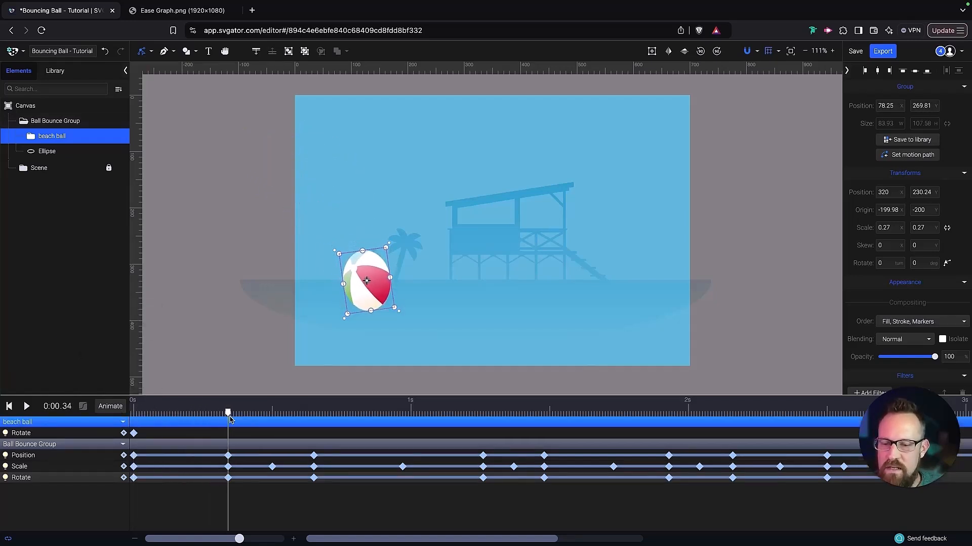
pyautogui.click(390, 245)
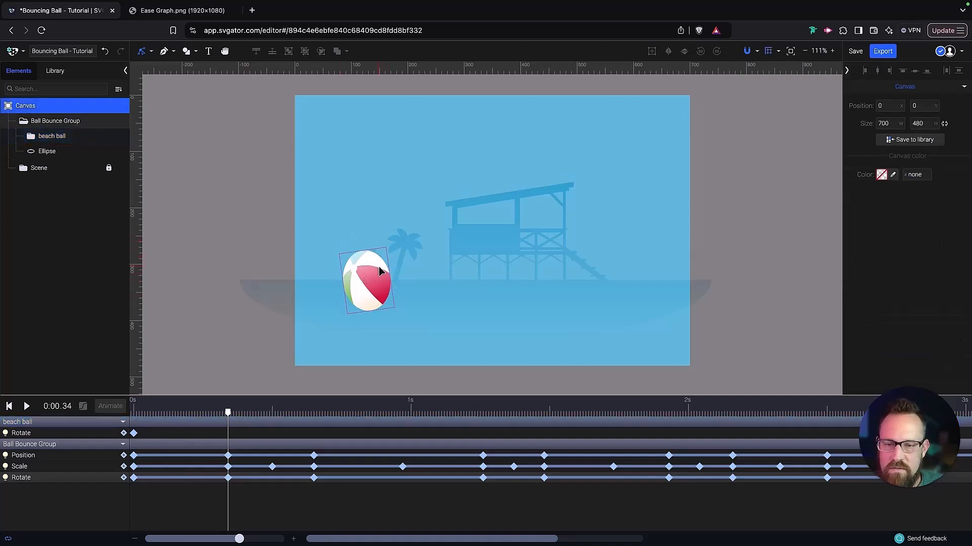
pyautogui.click(52, 135)
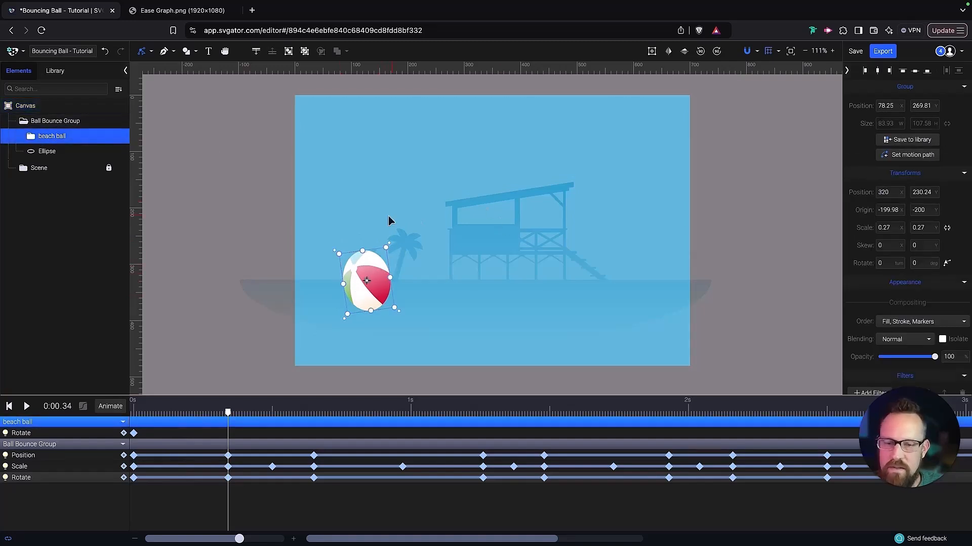
pyautogui.moveTo(389, 244); pyautogui.dragTo(419, 262)
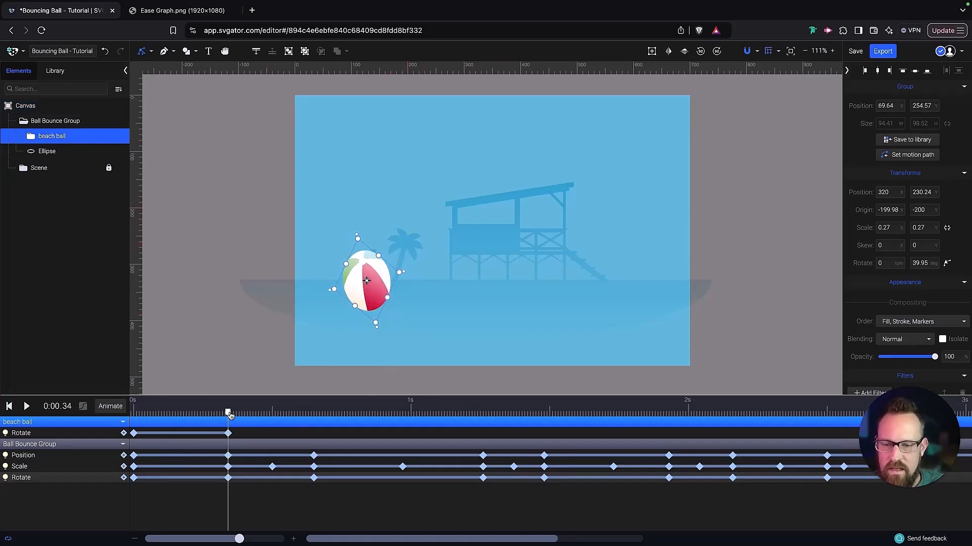
pyautogui.moveTo(230, 415); pyautogui.dragTo(315, 417)
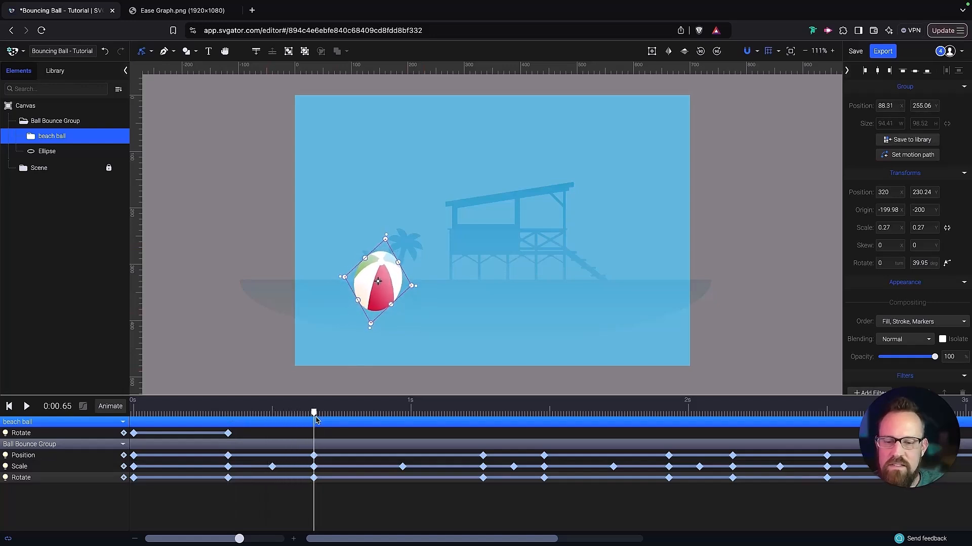
pyautogui.click(228, 434)
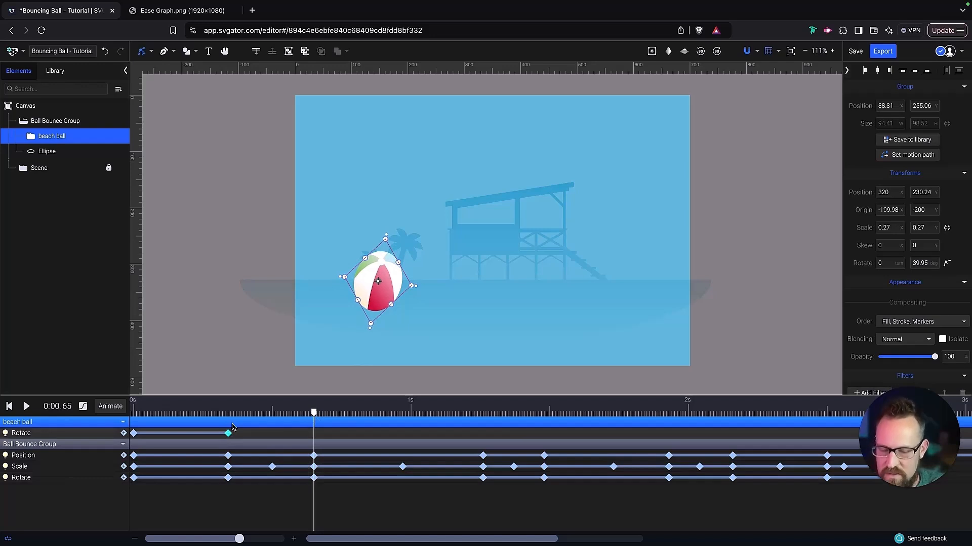
pyautogui.hotkey('ctrl', 'v')
# - Rotate the beach ball to about 171.3° at the second ground contact, 1.26 s, and copy that Rotate keyframe to 1.48 s
pyautogui.moveTo(314, 414); pyautogui.dragTo(485, 411)
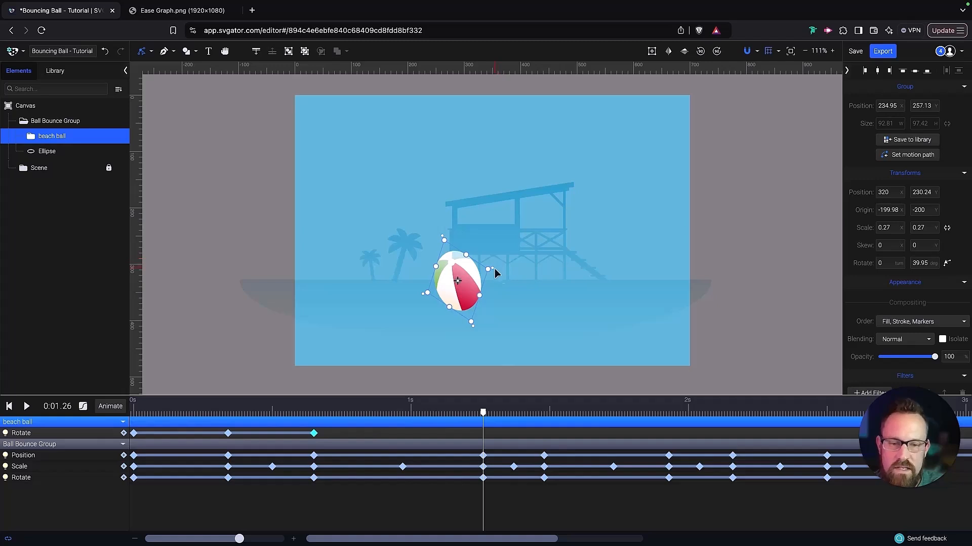
pyautogui.moveTo(495, 269); pyautogui.dragTo(436, 324)
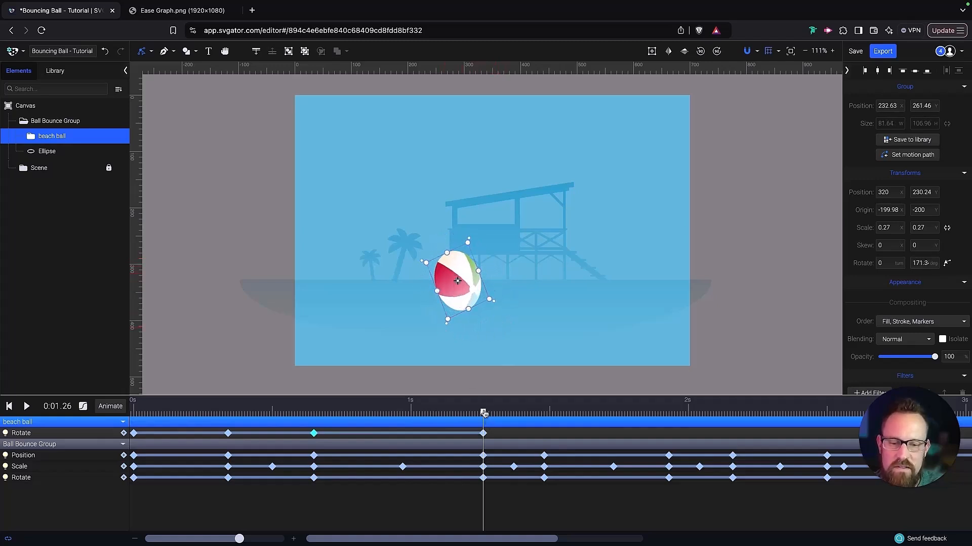
pyautogui.moveTo(484, 414); pyautogui.dragTo(486, 438)
pyautogui.click(483, 434)
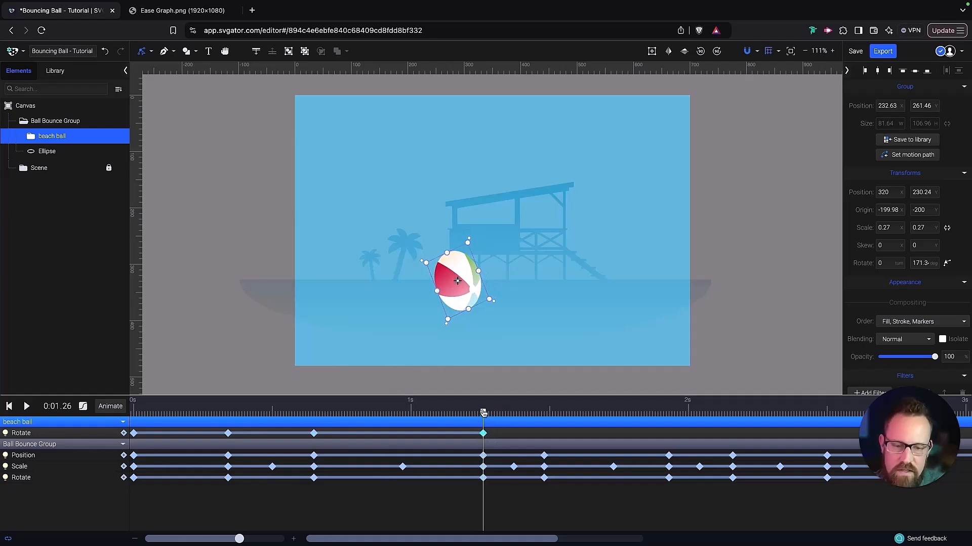
pyautogui.moveTo(479, 414); pyautogui.dragTo(542, 418)
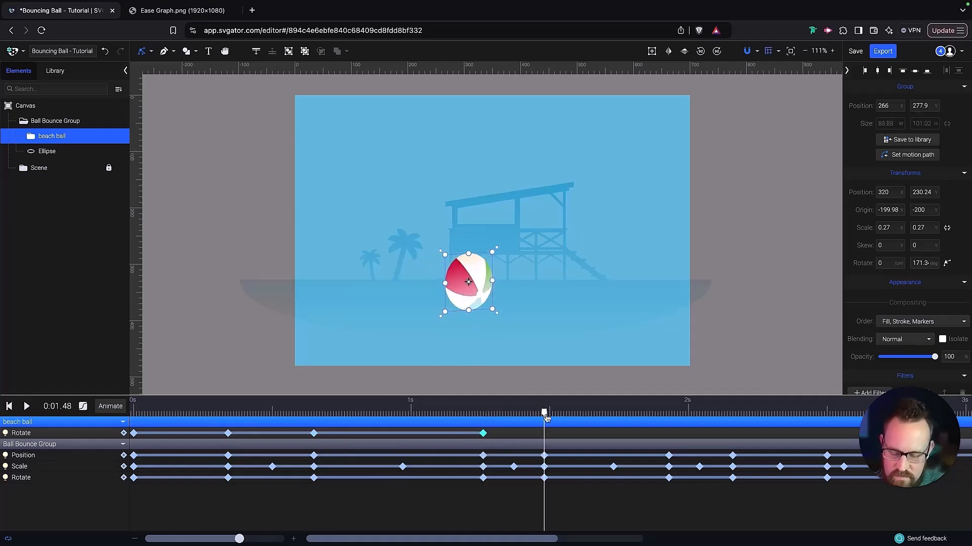
pyautogui.hotkey('ctrl', 'v')
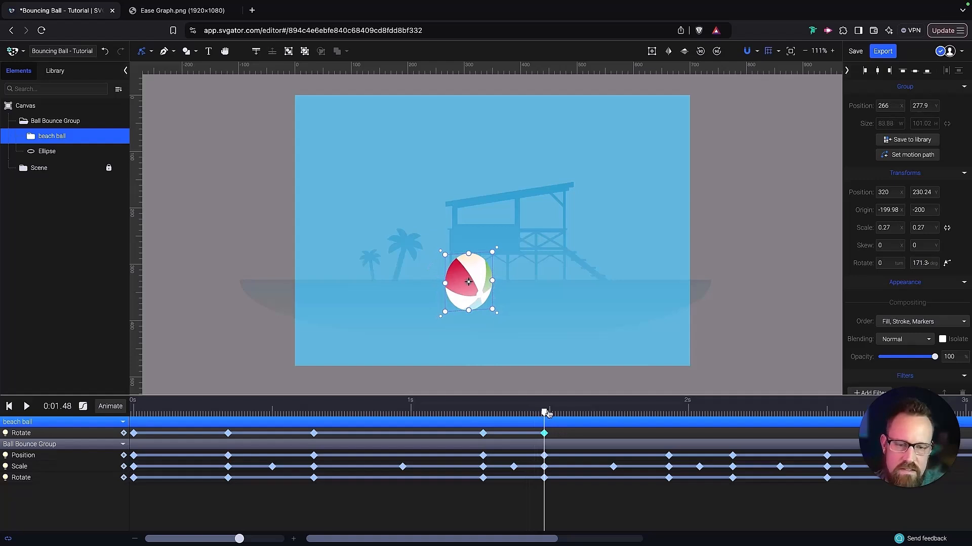
# - Rotate the beach ball to about 288° at the third ground contact, 1.93 s, and copy that Rotate keyframe to 2.16 s
pyautogui.moveTo(548, 413); pyautogui.dragTo(672, 414)
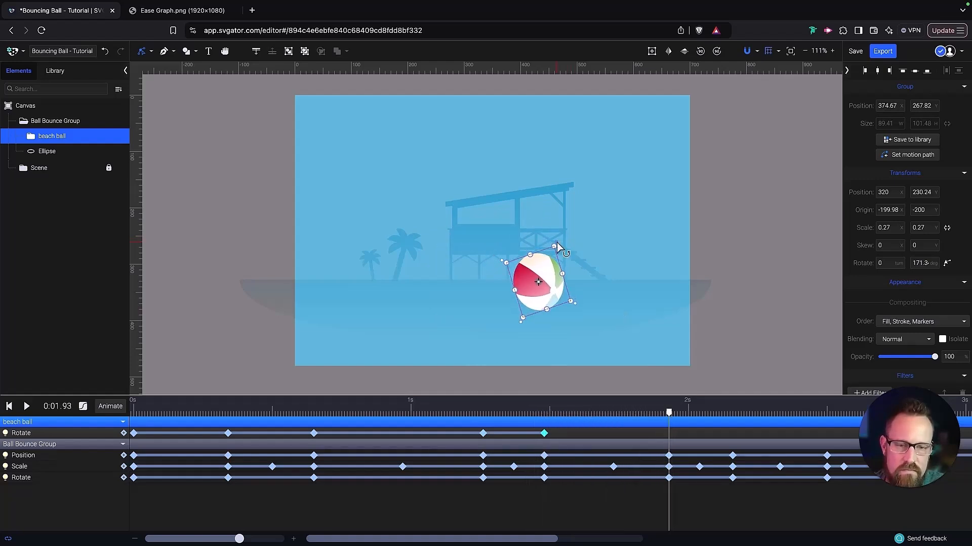
pyautogui.moveTo(557, 247); pyautogui.dragTo(602, 352)
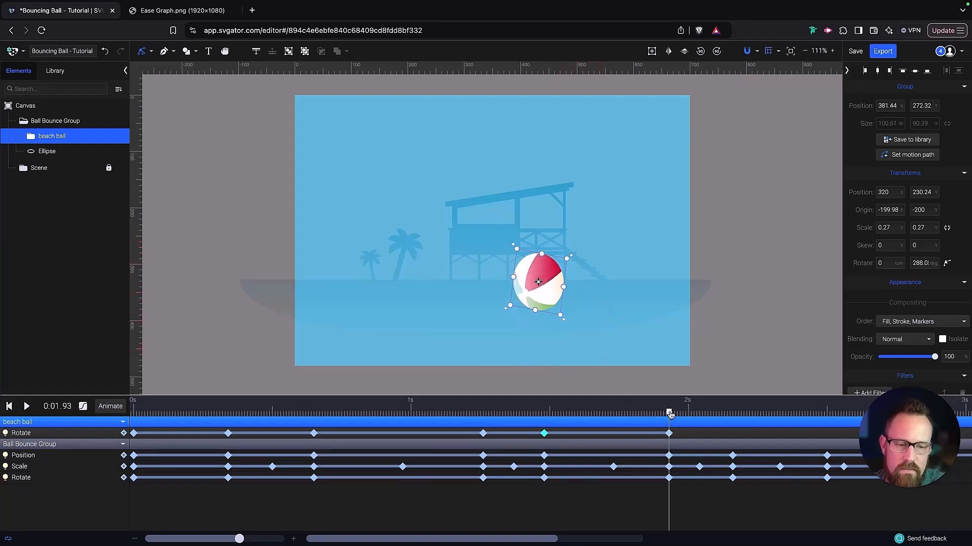
pyautogui.moveTo(669, 412); pyautogui.dragTo(739, 430)
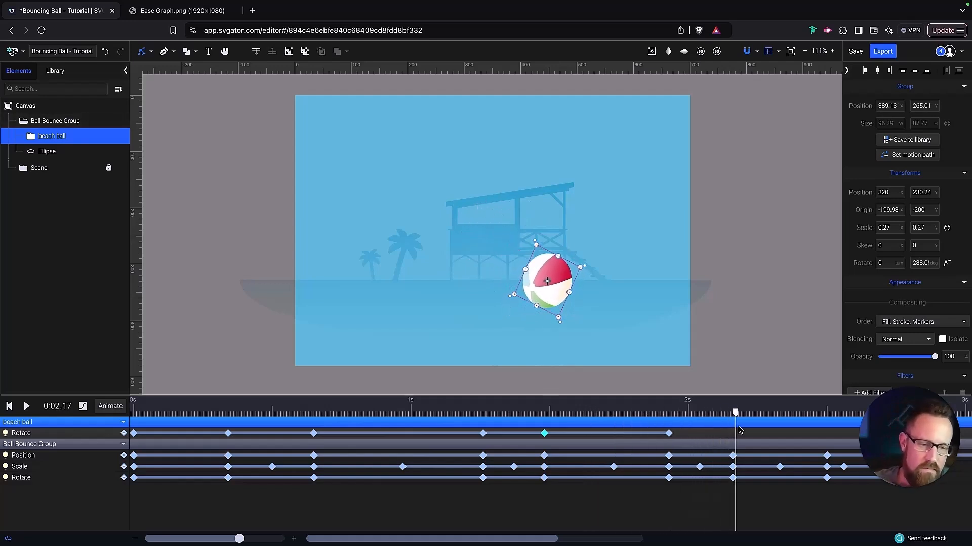
pyautogui.click(669, 433)
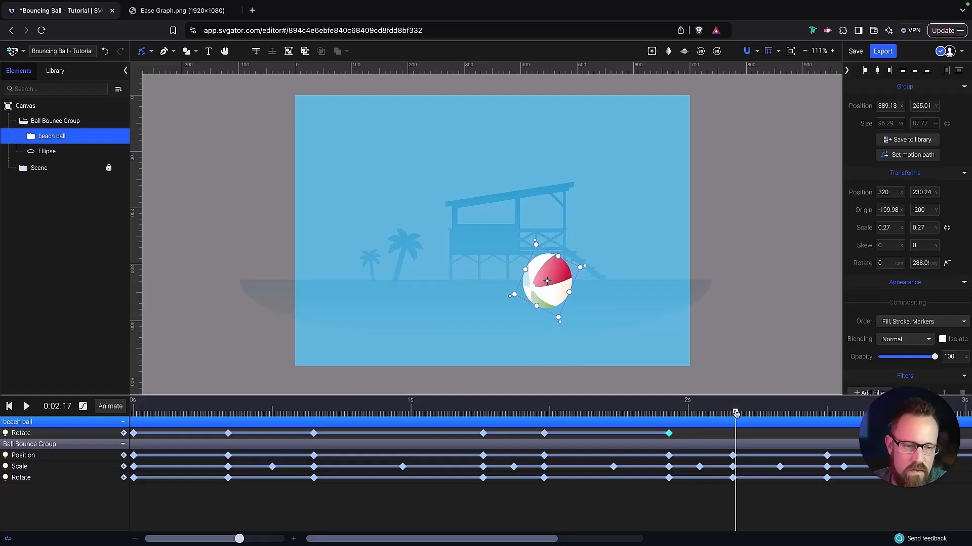
pyautogui.moveTo(735, 413); pyautogui.dragTo(732, 413)
pyautogui.press('super+v')
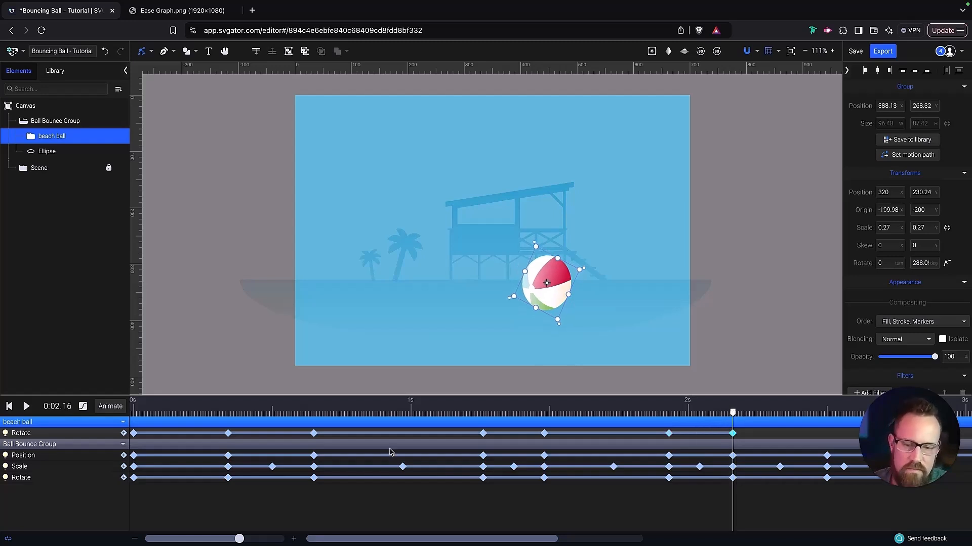
pyautogui.moveTo(498, 541); pyautogui.dragTo(582, 540)
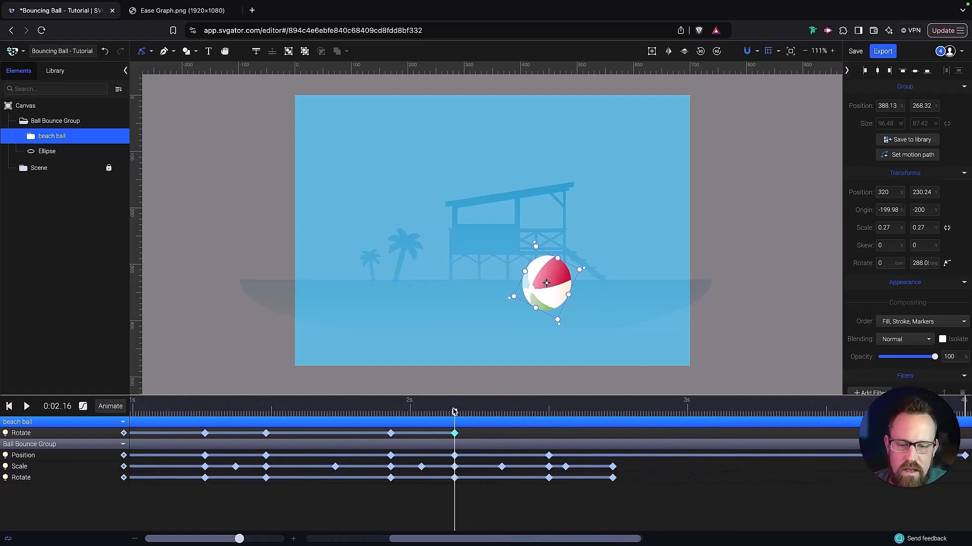
# - Rotate the beach ball to 1 turn 27.98° at 2.50 s and to 1 turn about 207.2° at 4.00 s, and preview the animation
pyautogui.moveTo(454, 413); pyautogui.dragTo(549, 413)
pyautogui.moveTo(624, 259); pyautogui.dragTo(630, 360)
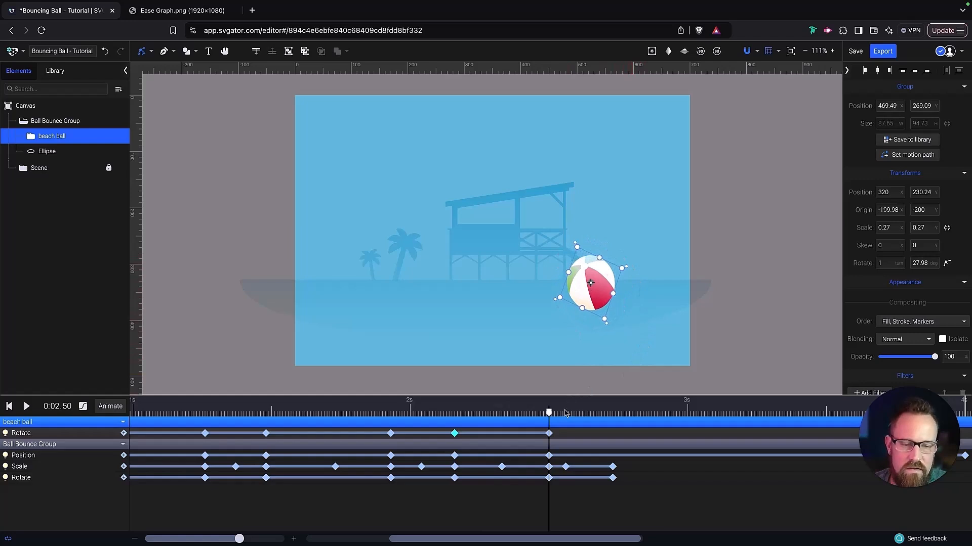
pyautogui.moveTo(549, 415); pyautogui.dragTo(964, 412)
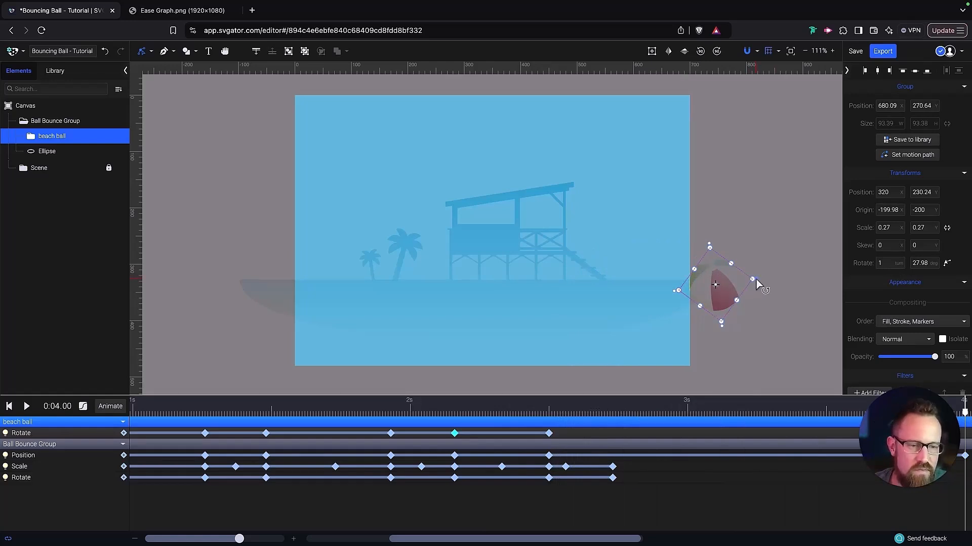
pyautogui.moveTo(756, 279); pyautogui.dragTo(651, 296)
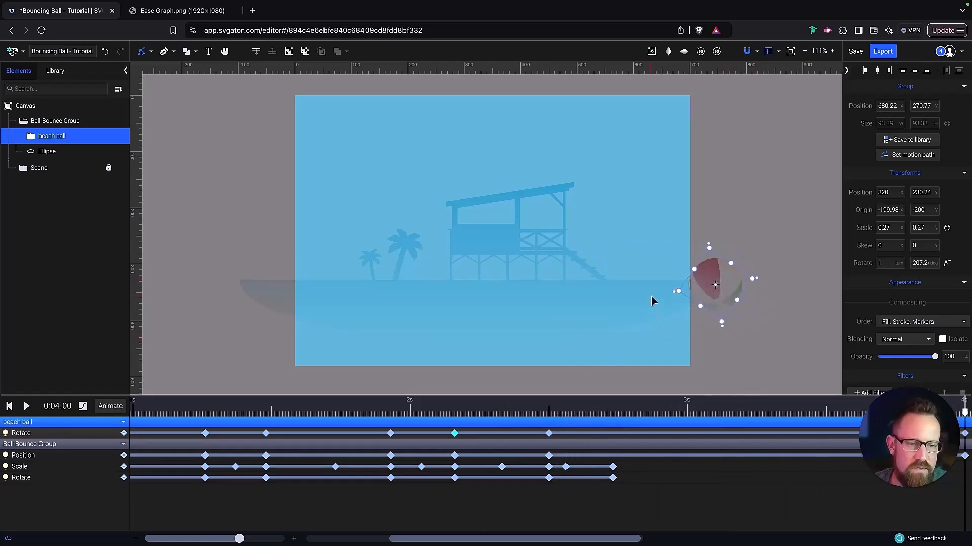
pyautogui.press('space')
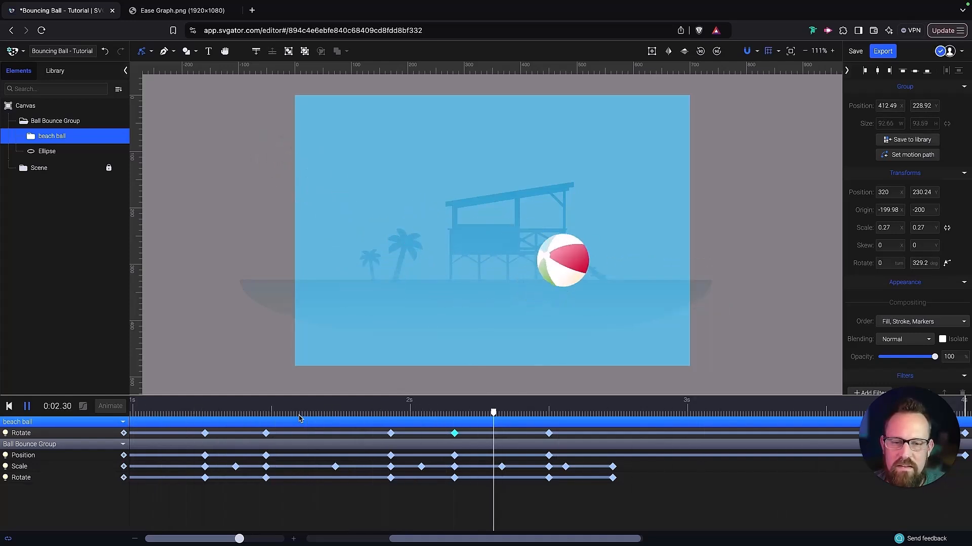
pyautogui.press('space')
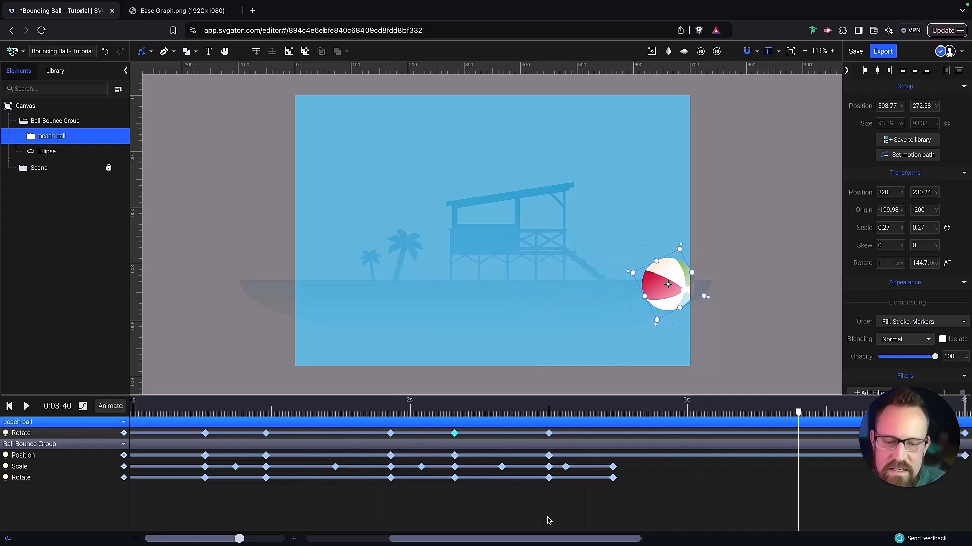
# - Apply Ease In Cubic easing to the Ball Bounce Group's Position and Scale keyframes at 0 s
pyautogui.moveTo(540, 539); pyautogui.dragTo(396, 538)
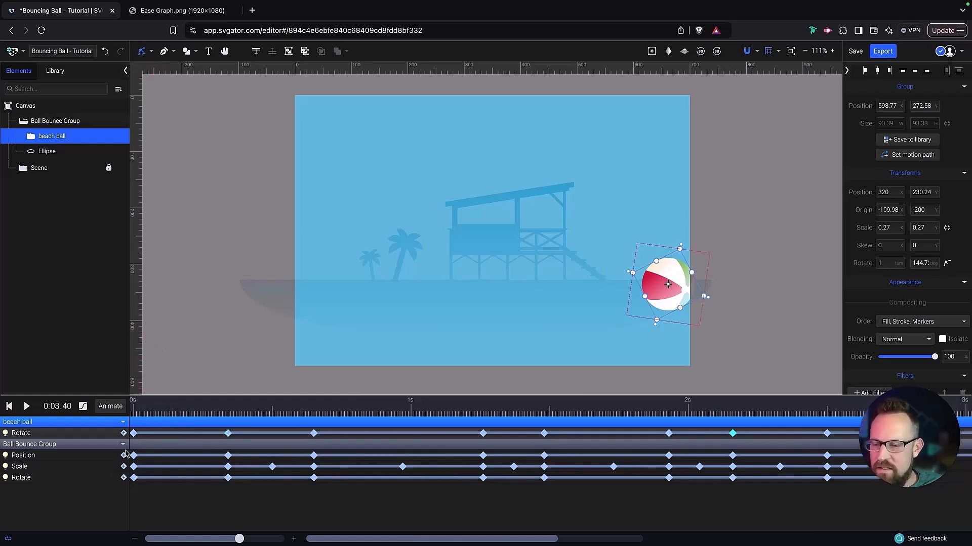
pyautogui.moveTo(141, 450); pyautogui.dragTo(128, 470)
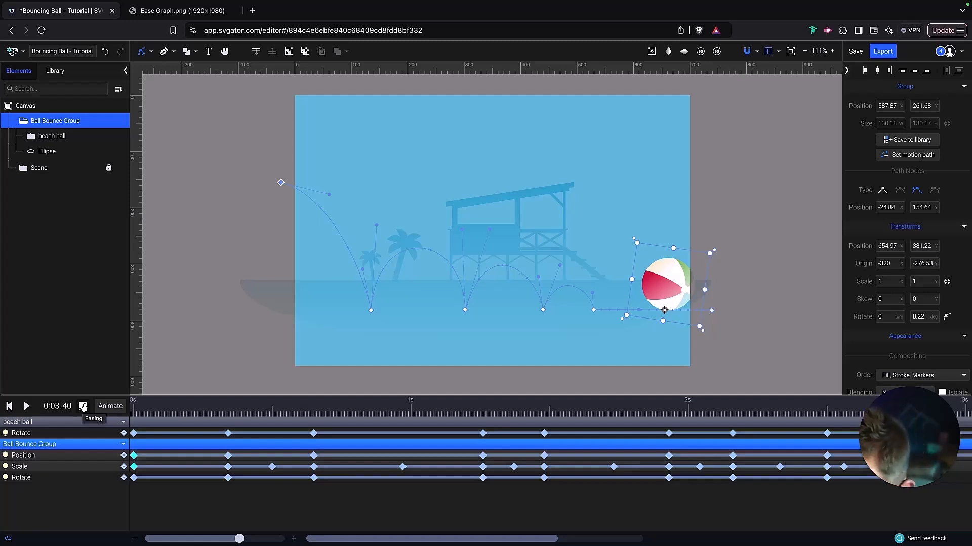
pyautogui.click(83, 408)
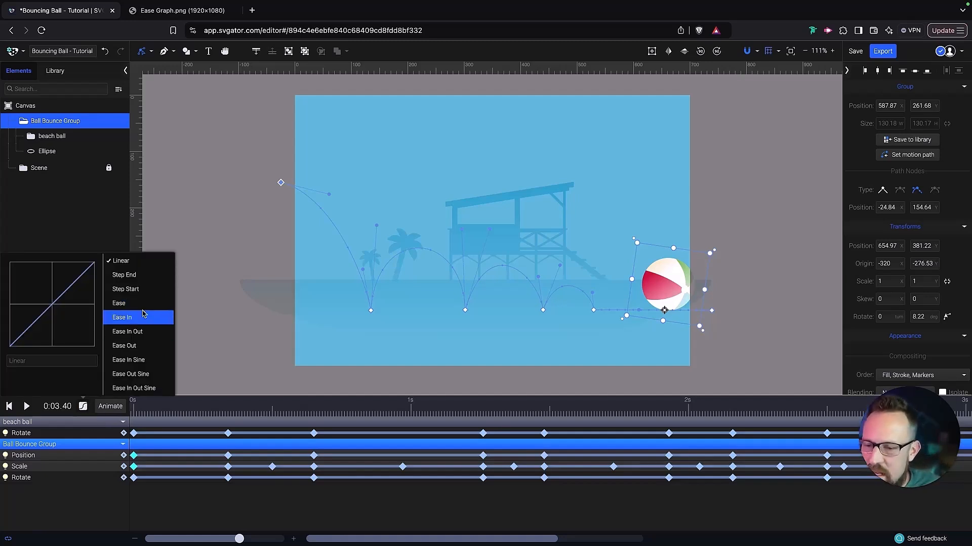
pyautogui.scroll(-3, 141, 314)
pyautogui.scroll(-3, 143, 313)
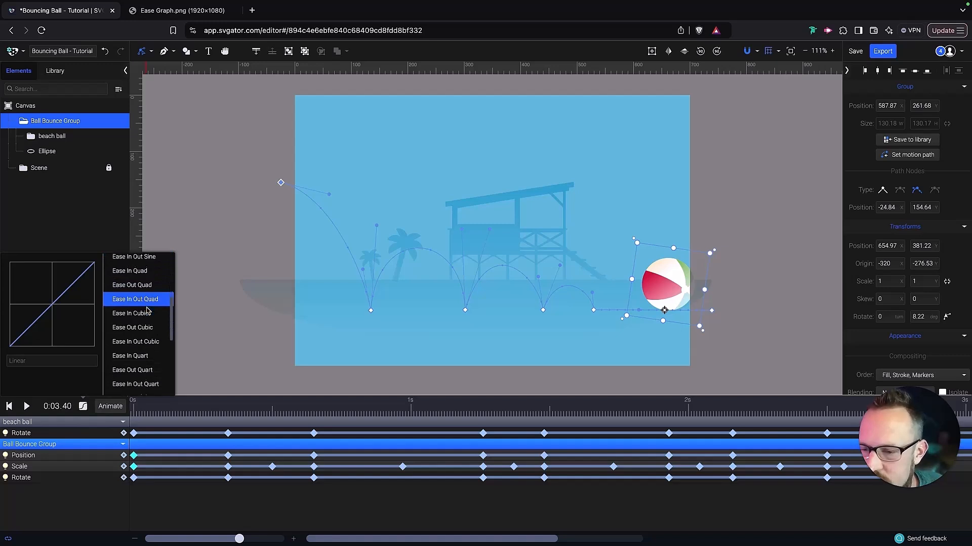
pyautogui.click(149, 314)
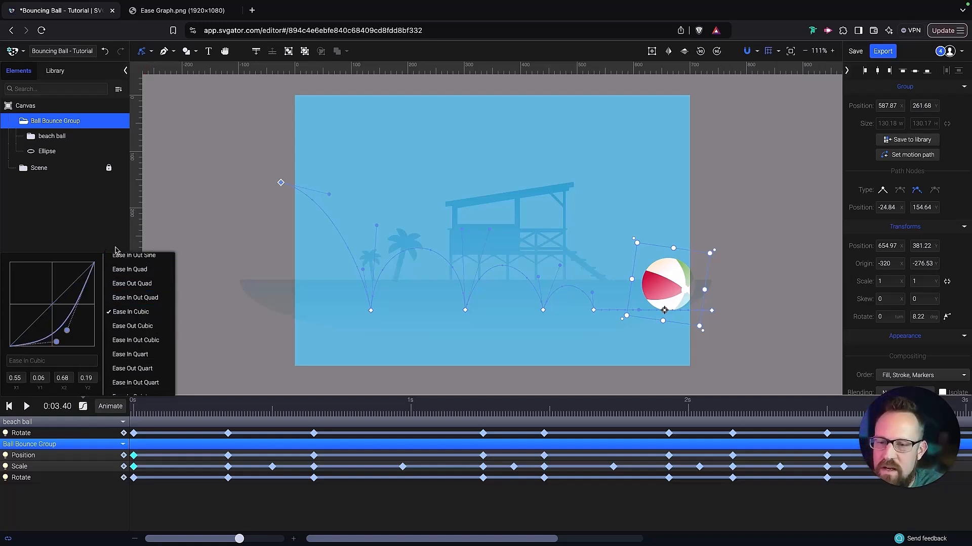
pyautogui.click(141, 453)
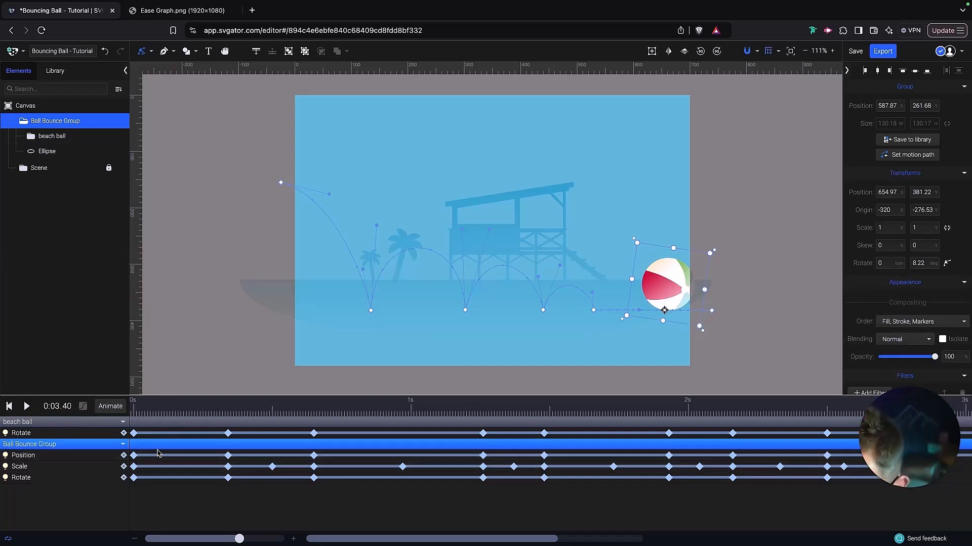
# - Apply Ease Out Cubic to the group's Position keyframes at the four ground contacts and its Scale keyframes at each contact and at 0.65, 1.48 and 2.16 s
pyautogui.click(215, 430)
pyautogui.moveTo(223, 451); pyautogui.dragTo(239, 472)
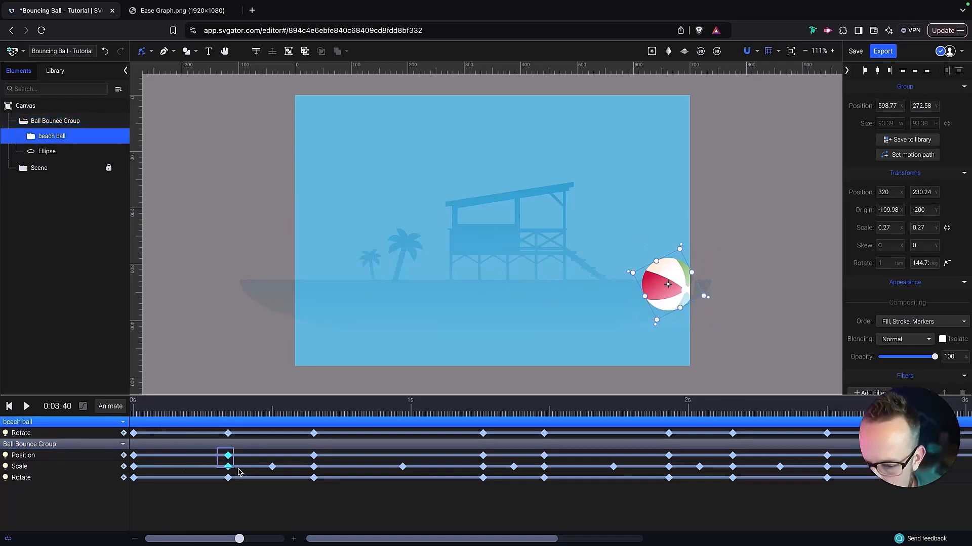
pyautogui.keyDown('shift'); pyautogui.click(314, 467); pyautogui.keyUp('shift')
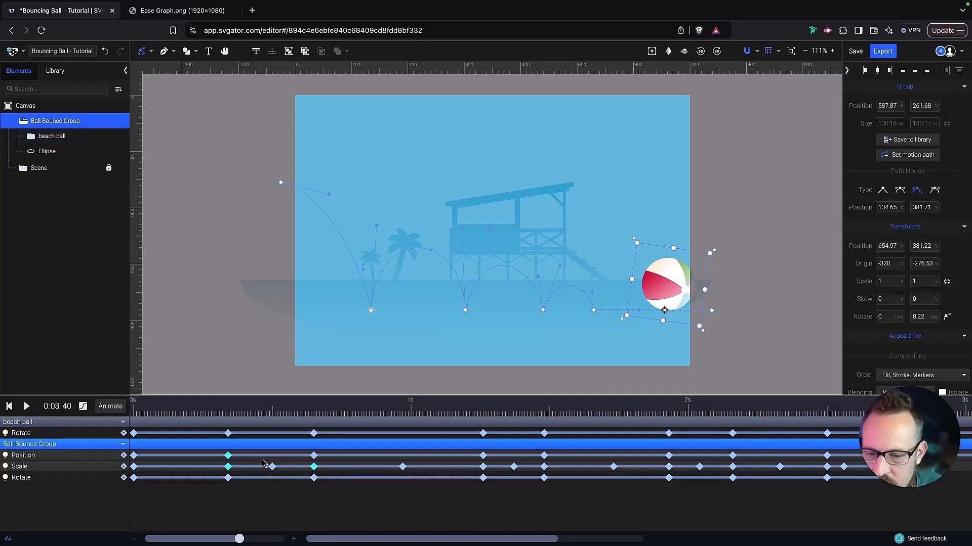
pyautogui.keyDown('shift'); pyautogui.click(483, 455); pyautogui.keyUp('shift')
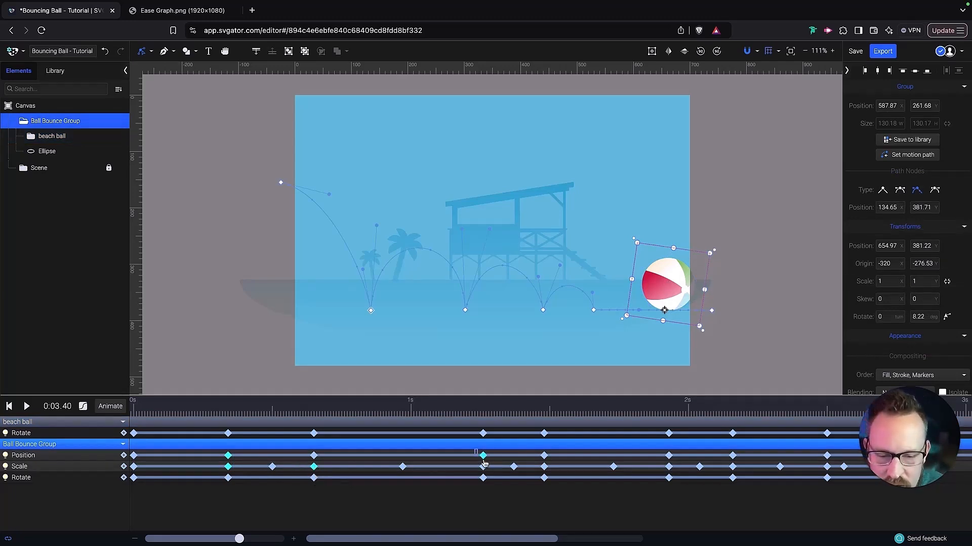
pyautogui.keyDown('shift'); pyautogui.click(484, 466); pyautogui.keyUp('shift')
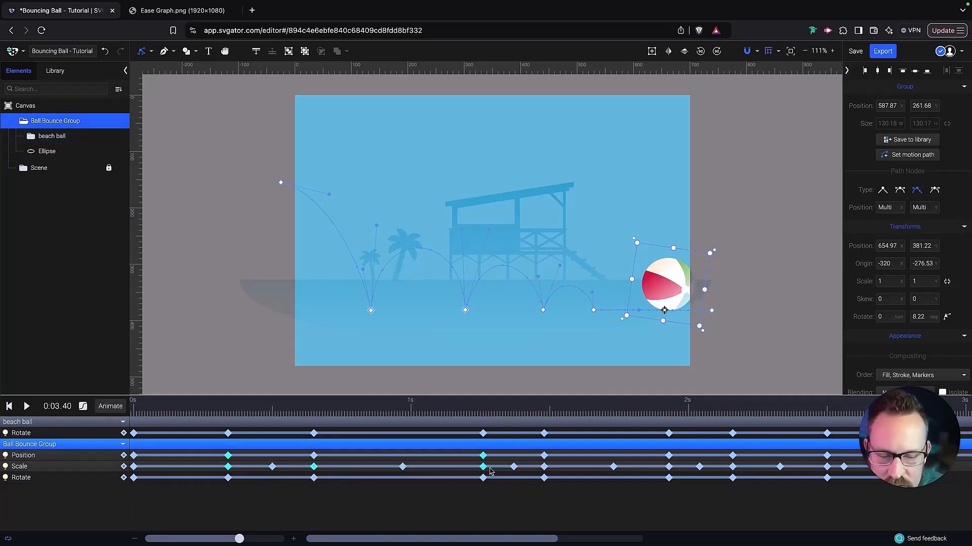
pyautogui.keyDown('shift'); pyautogui.click(545, 466); pyautogui.keyUp('shift')
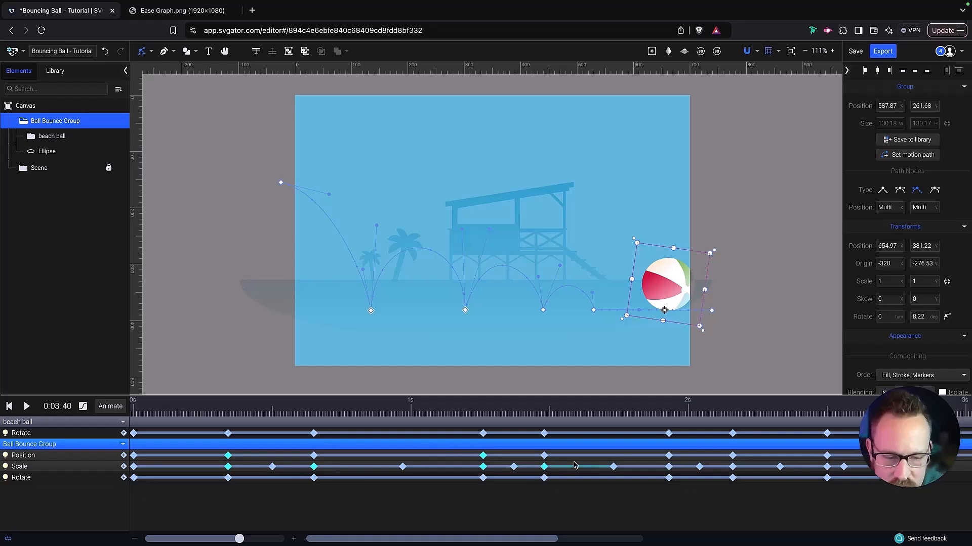
pyautogui.keyDown('shift'); pyautogui.click(668, 455); pyautogui.keyUp('shift')
pyautogui.keyDown('shift'); pyautogui.click(669, 467); pyautogui.keyUp('shift')
pyautogui.keyDown('shift'); pyautogui.click(732, 467); pyautogui.keyUp('shift')
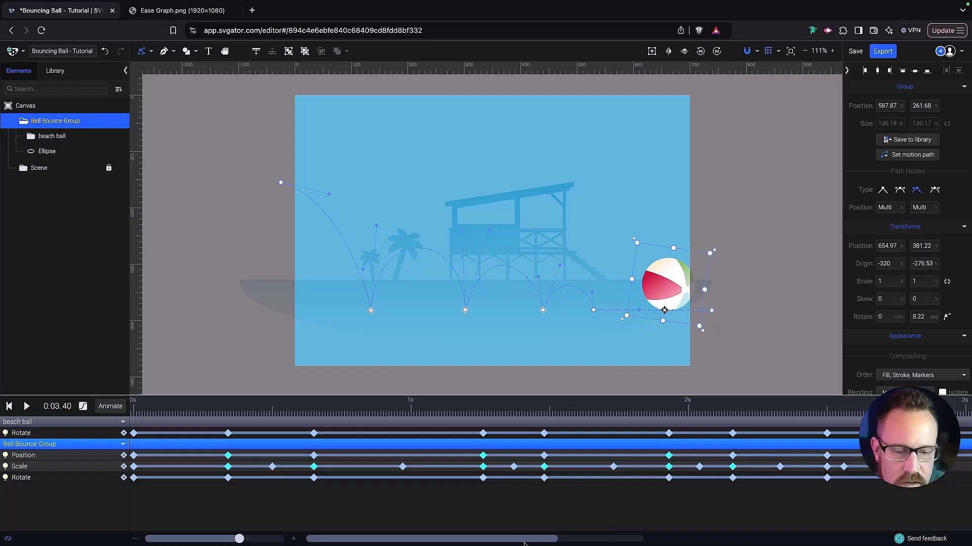
pyautogui.moveTo(525, 544); pyautogui.dragTo(595, 540)
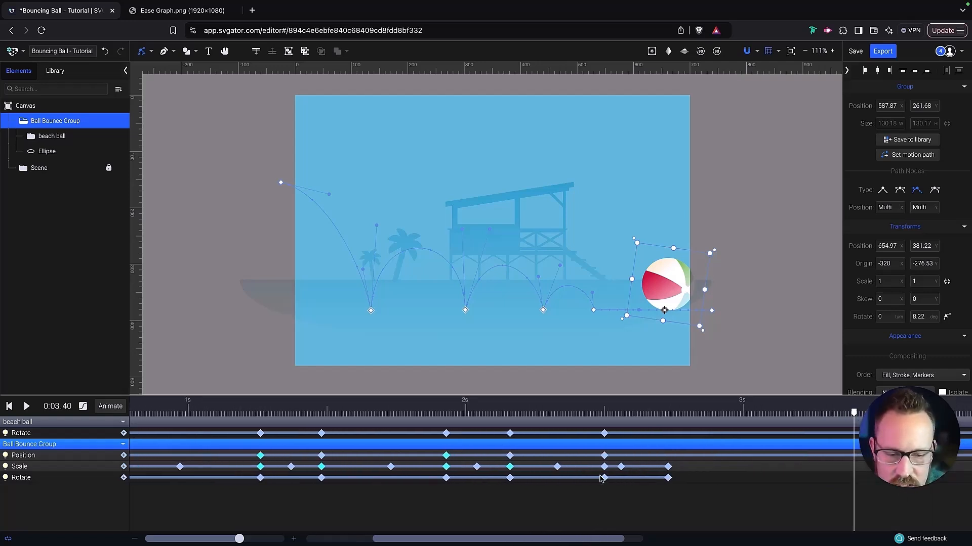
pyautogui.keyDown('shift'); pyautogui.click(604, 456); pyautogui.keyUp('shift')
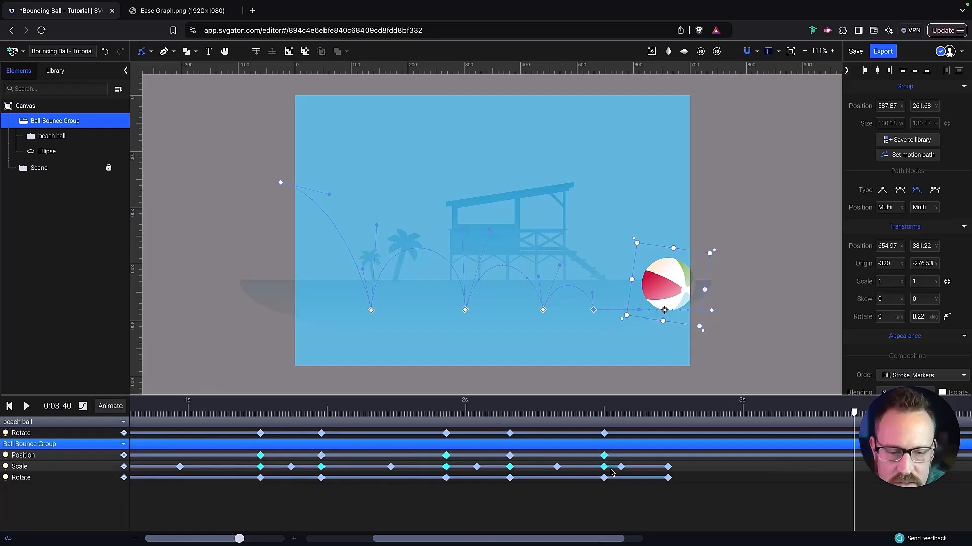
pyautogui.moveTo(596, 532); pyautogui.dragTo(528, 537)
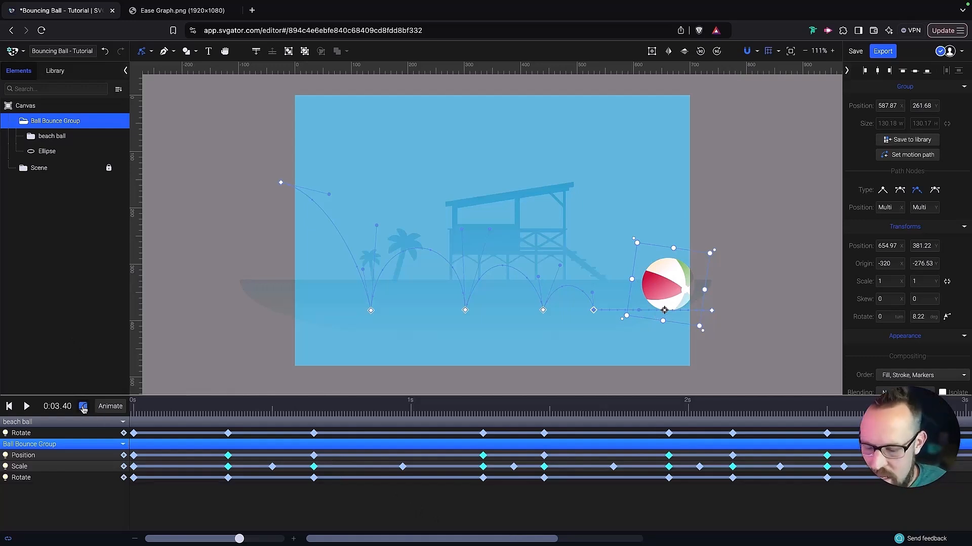
pyautogui.click(83, 406)
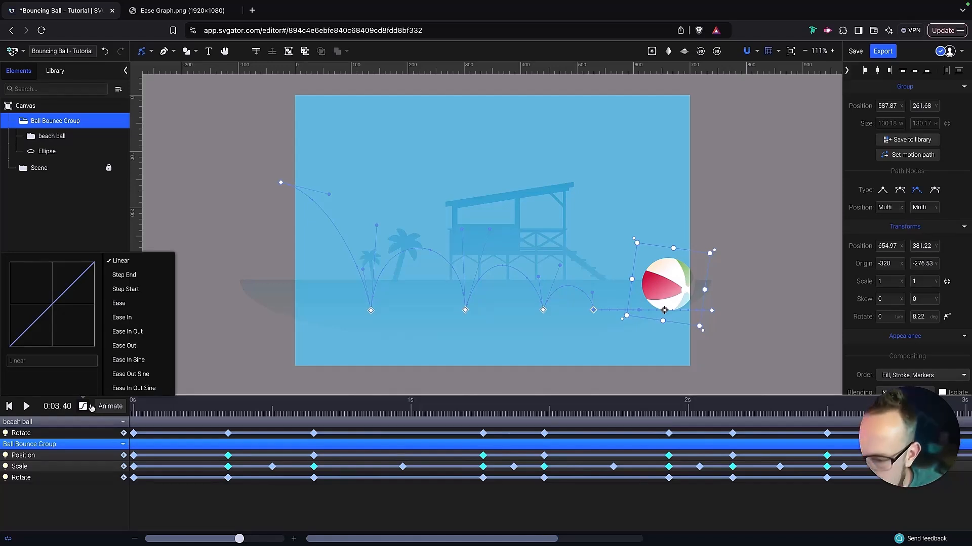
pyautogui.scroll(-3, 147, 349)
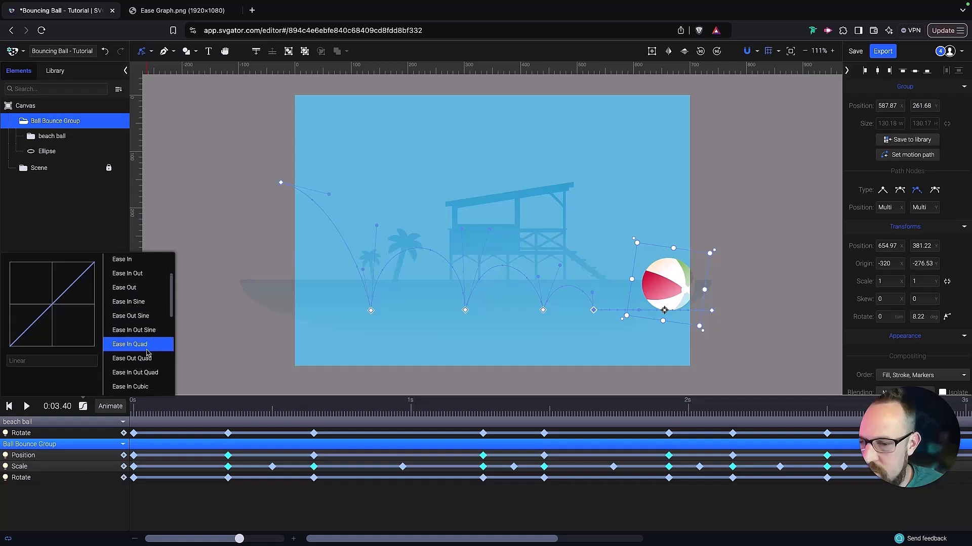
pyautogui.scroll(-2, 147, 353)
pyautogui.click(147, 358)
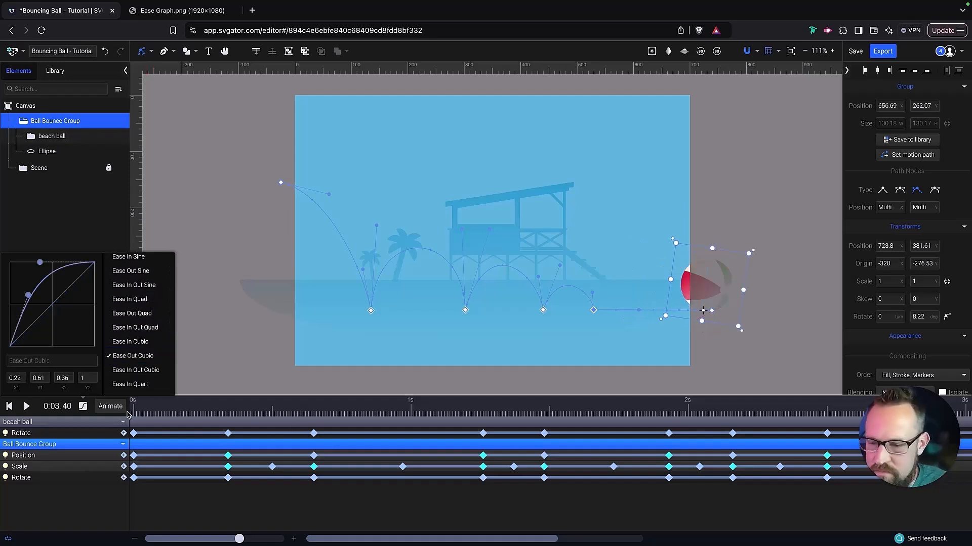
# - Apply Ease In easing to the Ball Bounce Group's four squash Scale keyframes, starting with the one at 0.50 s
pyautogui.click(230, 413)
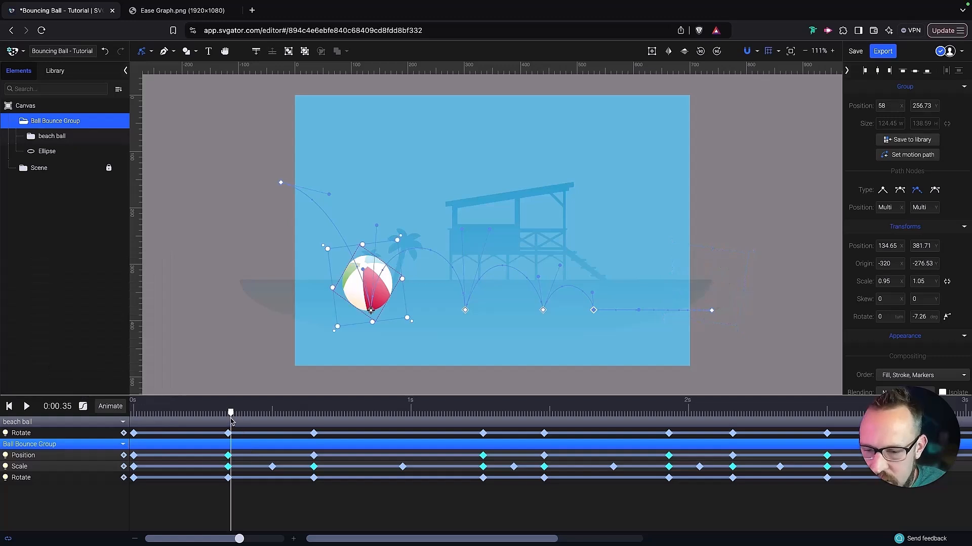
pyautogui.moveTo(231, 418); pyautogui.dragTo(273, 415)
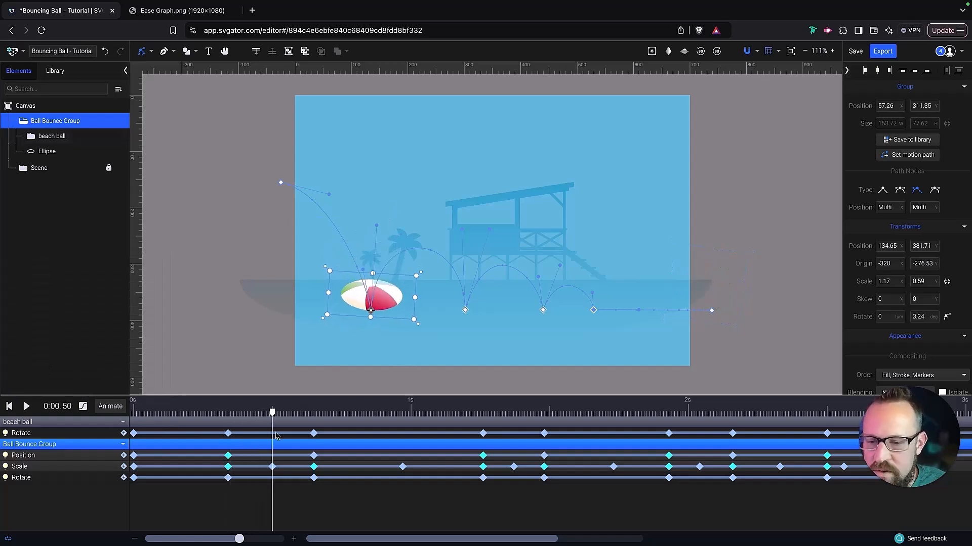
pyautogui.click(273, 467)
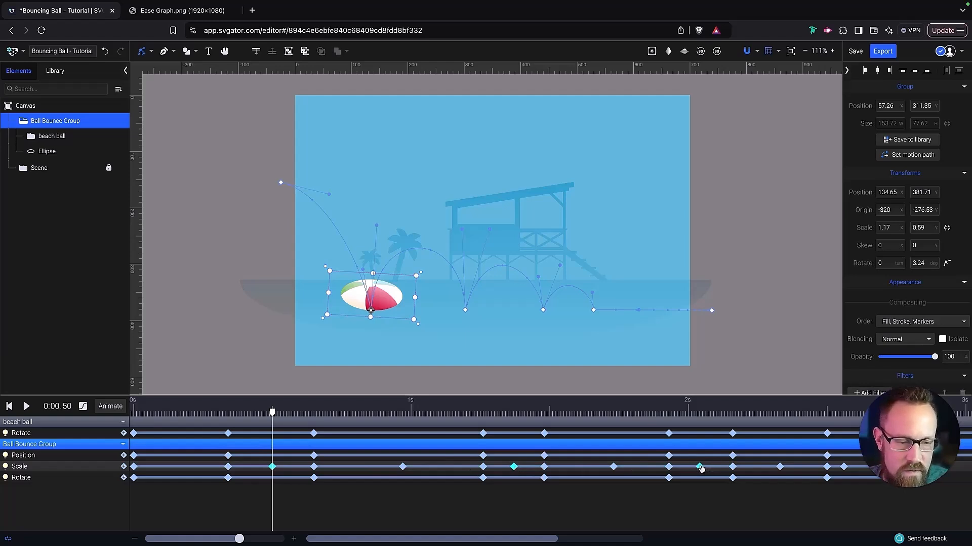
pyautogui.moveTo(516, 540)
pyautogui.mouseDown()
pyautogui.moveTo(564, 540)
pyautogui.moveTo(506, 540)
pyautogui.mouseUp()
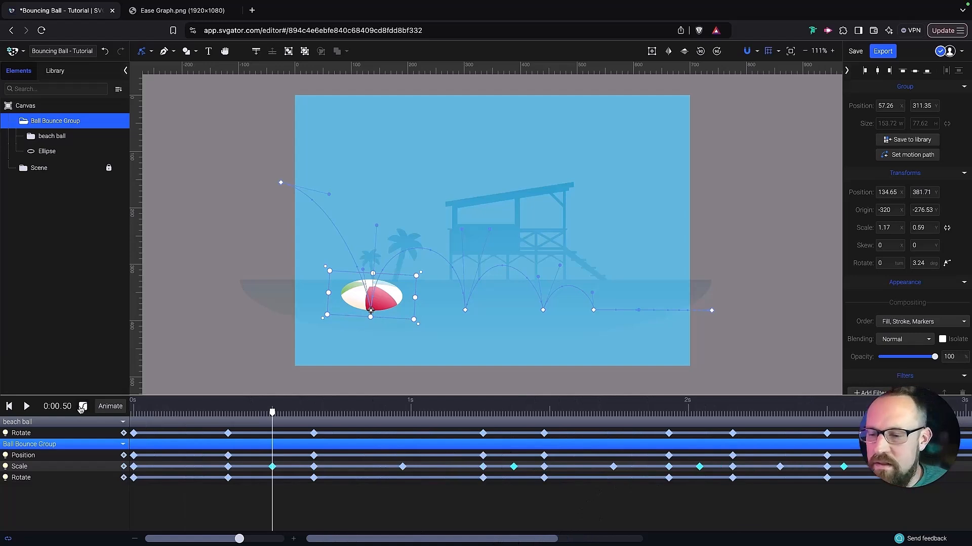
pyautogui.click(83, 407)
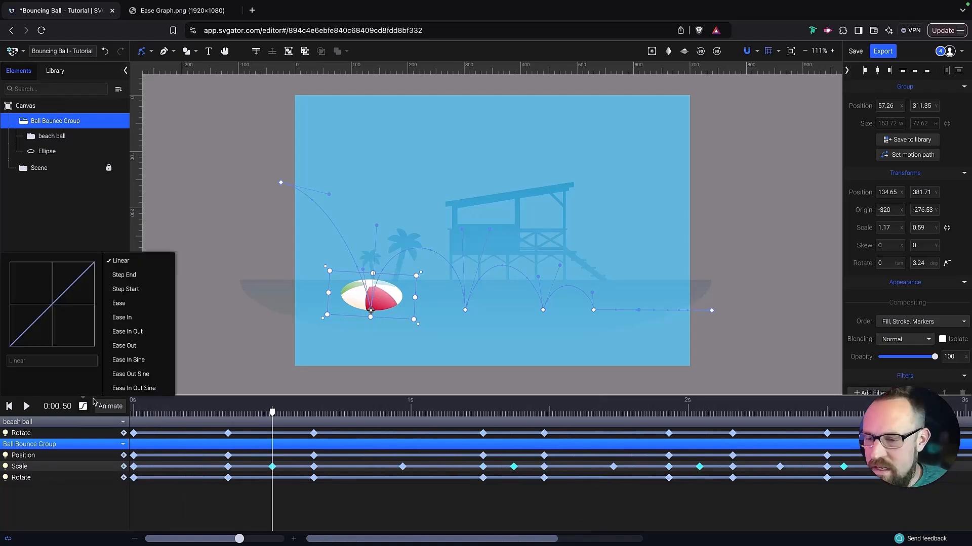
pyautogui.click(140, 318)
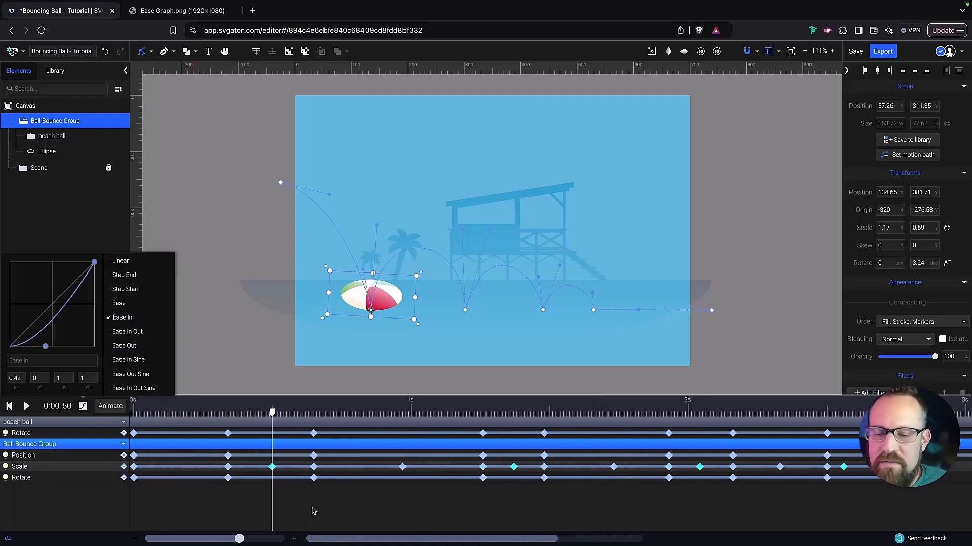
# - Apply Ease easing to the Ball Bounce Group's Position keyframes at 0.65, 1.48 and 2.16 s
pyautogui.moveTo(334, 540); pyautogui.dragTo(343, 540)
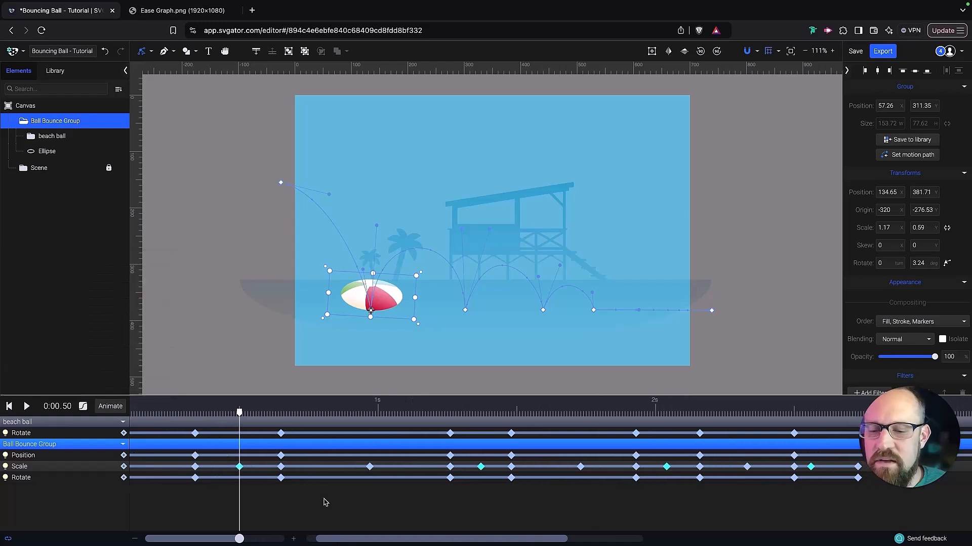
pyautogui.moveTo(240, 414); pyautogui.dragTo(371, 419)
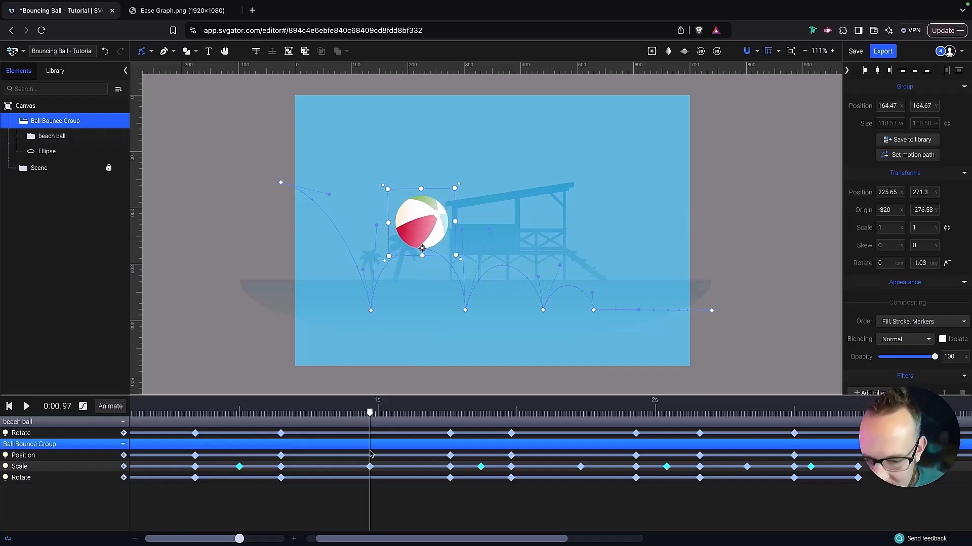
pyautogui.click(281, 456)
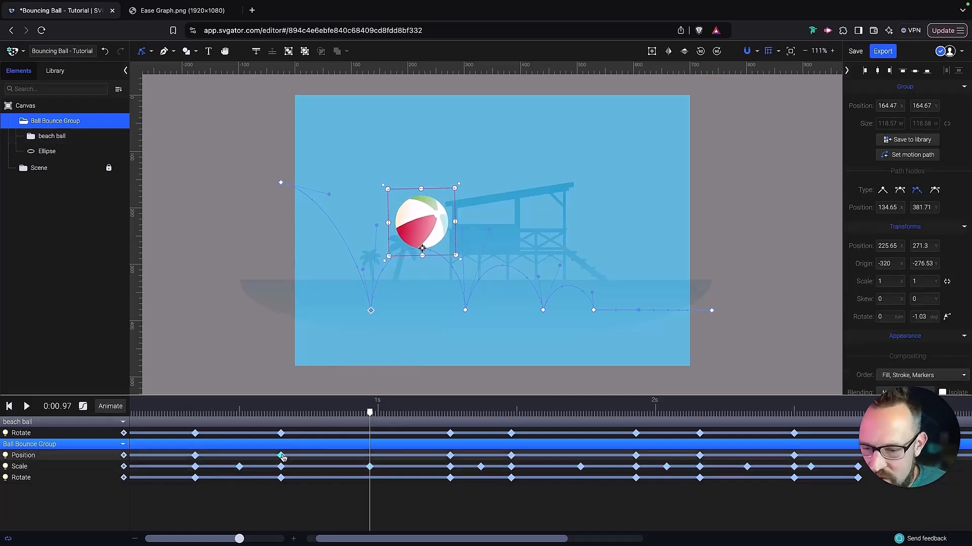
pyautogui.click(281, 414)
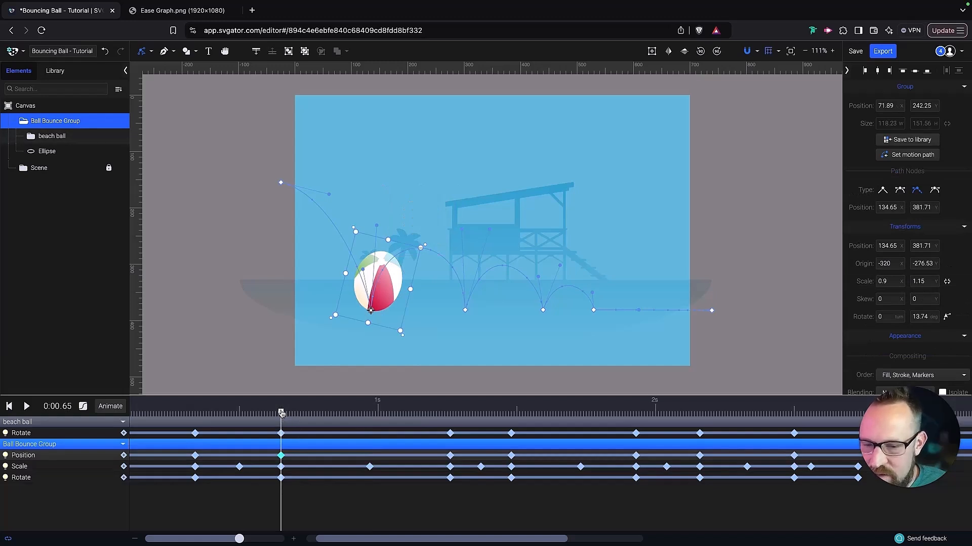
pyautogui.moveTo(282, 414)
pyautogui.mouseDown()
pyautogui.moveTo(244, 414)
pyautogui.moveTo(292, 414)
pyautogui.moveTo(281, 414)
pyautogui.mouseUp()
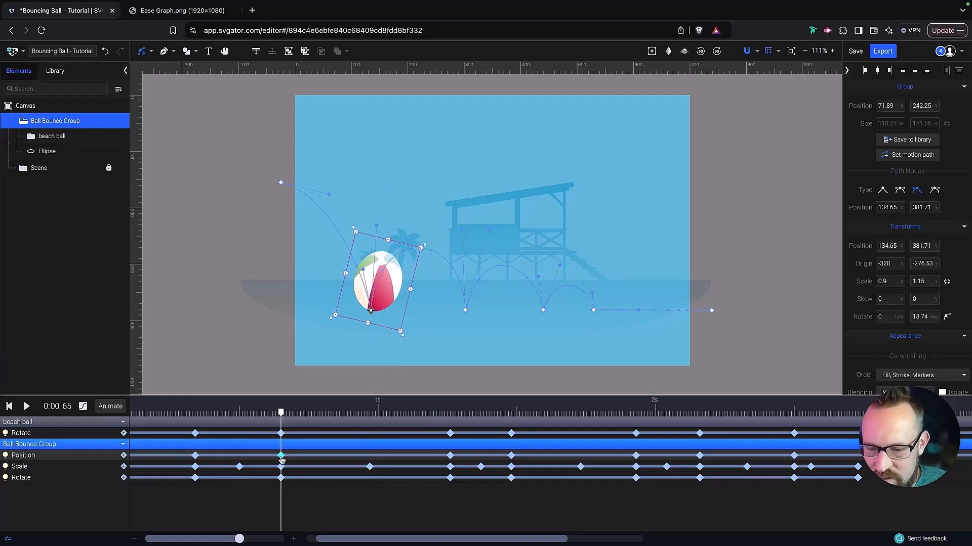
pyautogui.keyDown('shift'); pyautogui.click(512, 456); pyautogui.keyUp('shift')
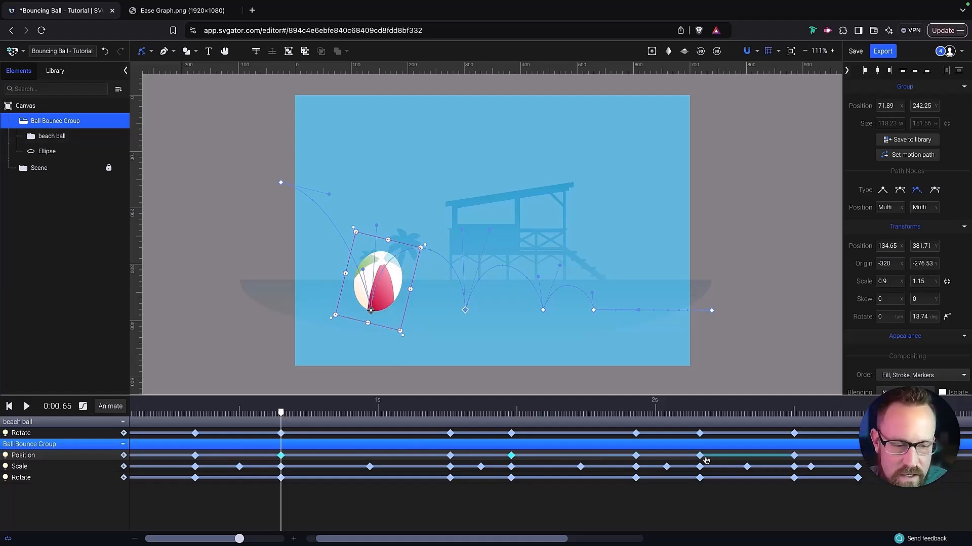
pyautogui.moveTo(545, 541)
pyautogui.mouseDown()
pyautogui.moveTo(602, 540)
pyautogui.moveTo(536, 538)
pyautogui.mouseUp()
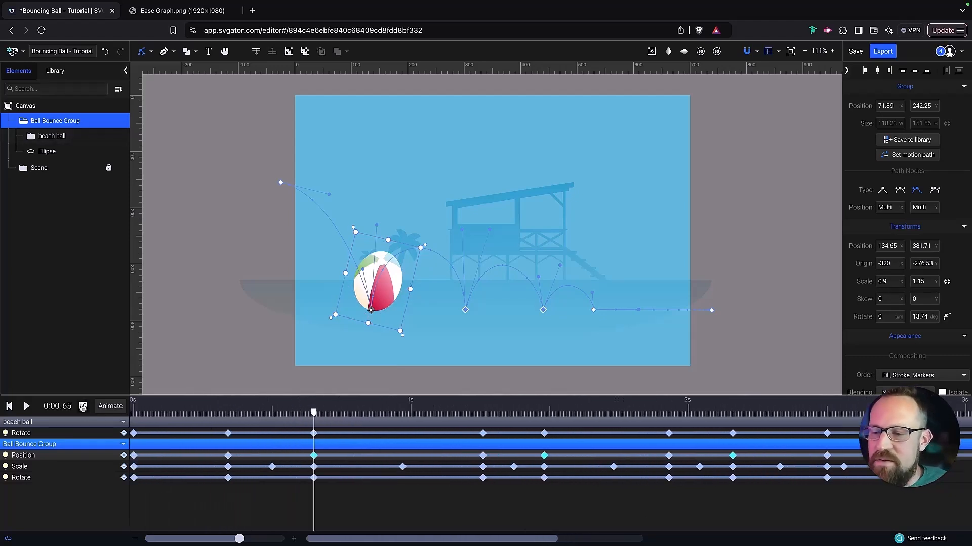
pyautogui.click(83, 408)
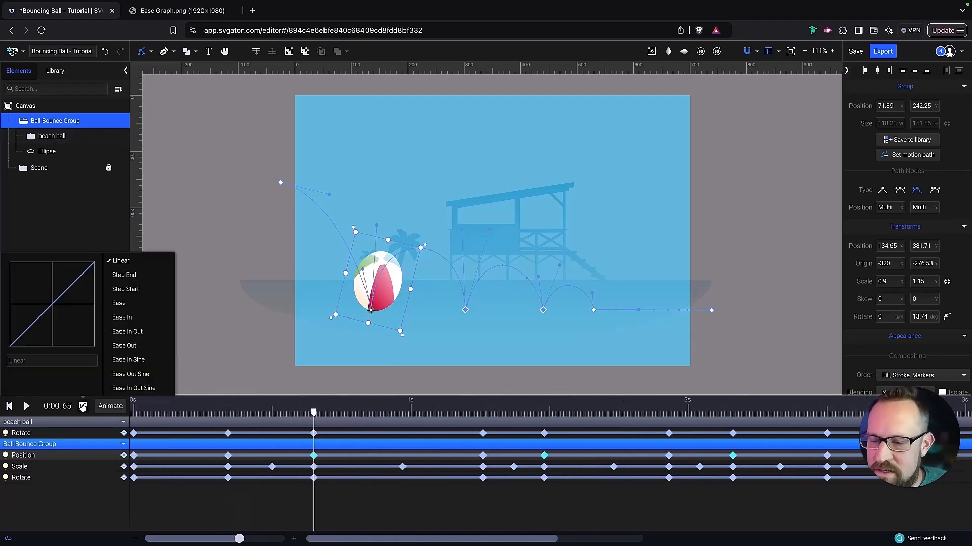
pyautogui.click(135, 305)
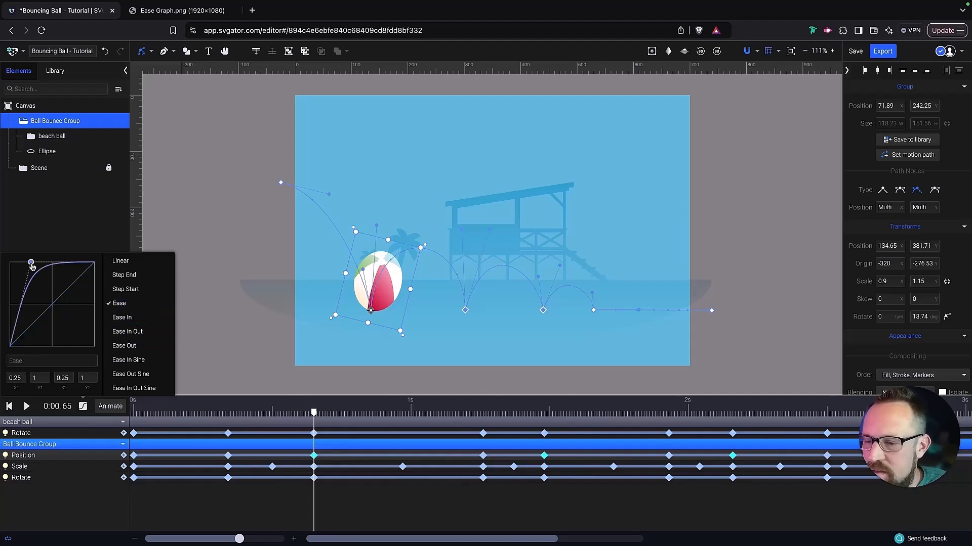
# - Reshape the easing of the three selected Position keyframes into a custom curve of about 0.21, 0.67, 0.67, 0.28, and deselect them
pyautogui.moveTo(32, 267); pyautogui.dragTo(32, 274)
pyautogui.moveTo(31, 301); pyautogui.dragTo(64, 363)
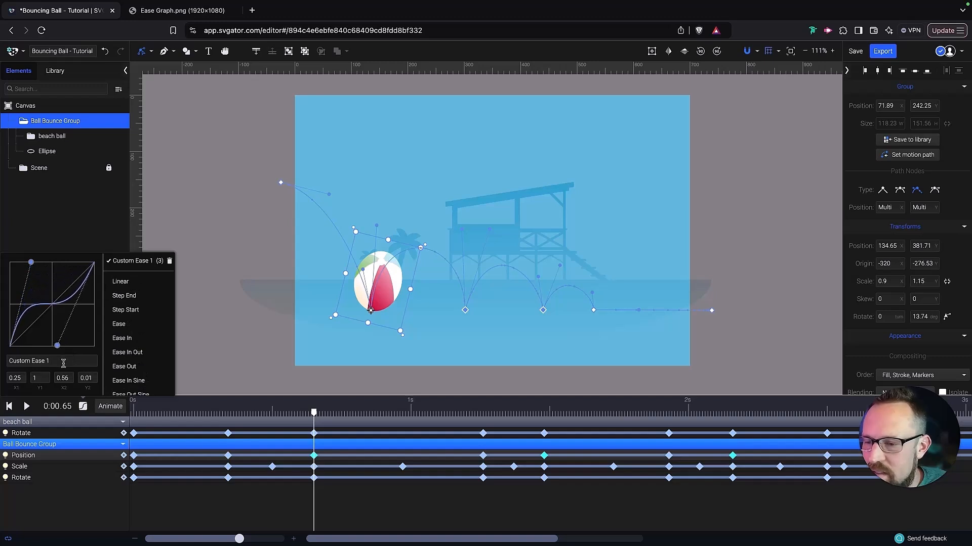
pyautogui.moveTo(31, 263); pyautogui.dragTo(22, 299)
pyautogui.moveTo(57, 347); pyautogui.dragTo(63, 327)
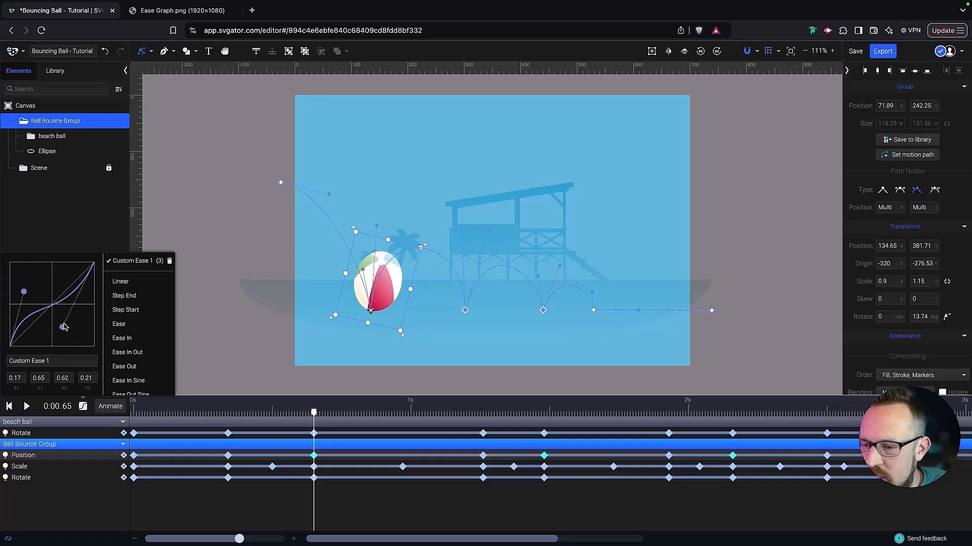
pyautogui.moveTo(22, 292); pyautogui.dragTo(27, 293)
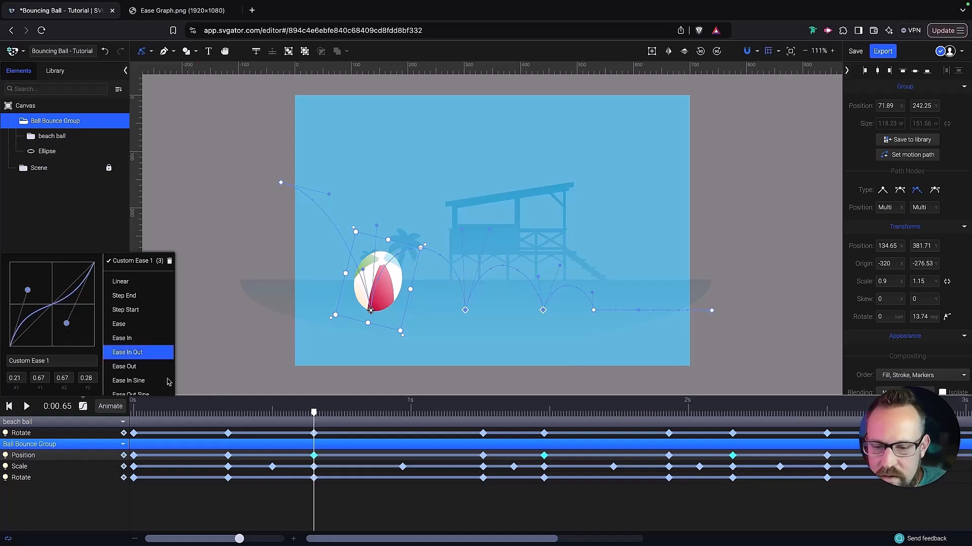
pyautogui.click(340, 450)
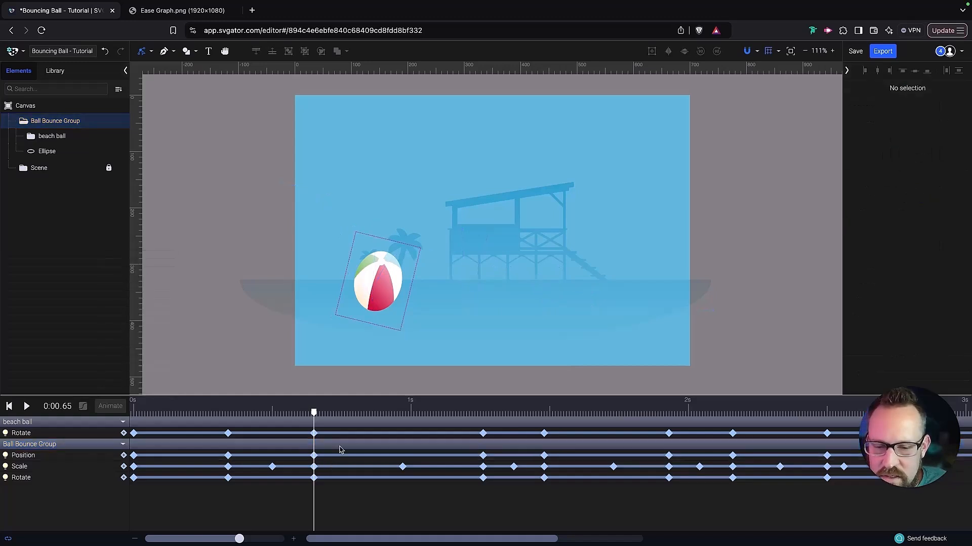
# - Scrub through the bounces to 2.22 s and preview the later bounces and the final roll
pyautogui.moveTo(314, 414); pyautogui.dragTo(747, 428)
pyautogui.moveTo(507, 539); pyautogui.dragTo(594, 539)
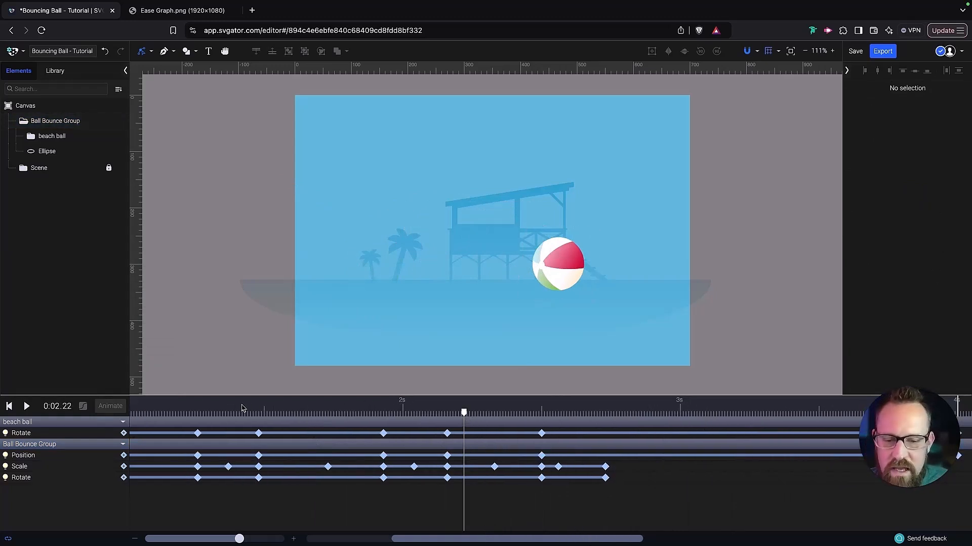
pyautogui.click(227, 411)
pyautogui.press('space')
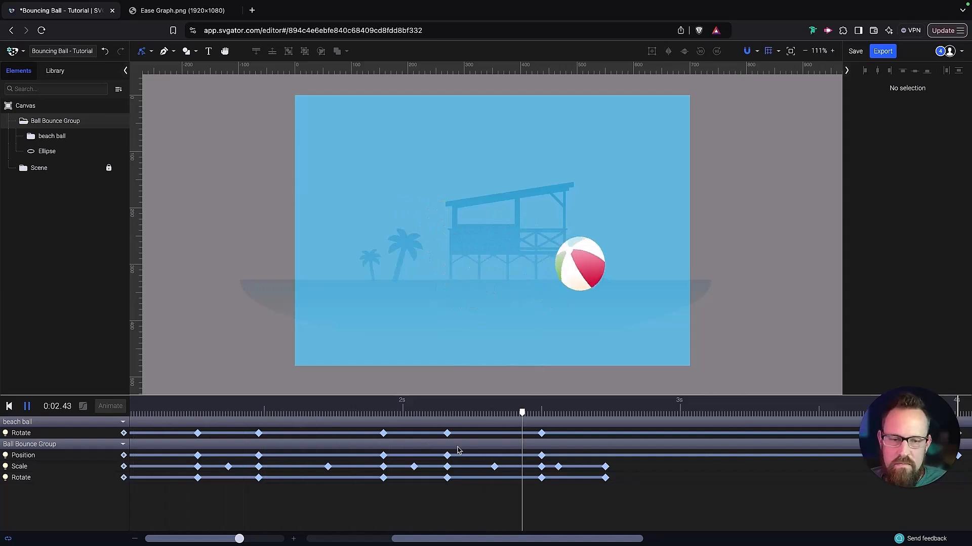
pyautogui.press('space')
# - Customize the Ease In Cubic curve of the group's Position and Scale keyframes at 0 s to about 0.55, 0.06, 0.81, 0.32
pyautogui.moveTo(513, 539); pyautogui.dragTo(428, 536)
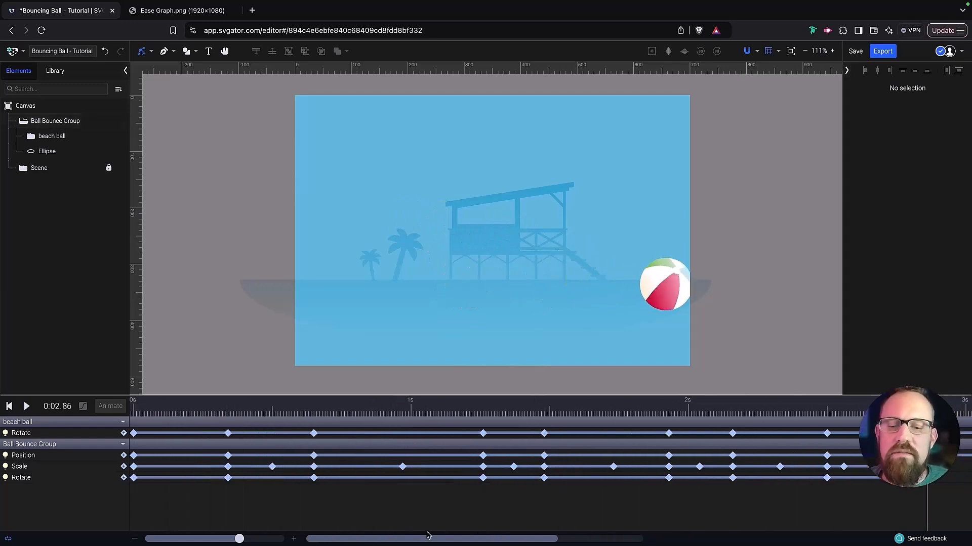
pyautogui.click(127, 461)
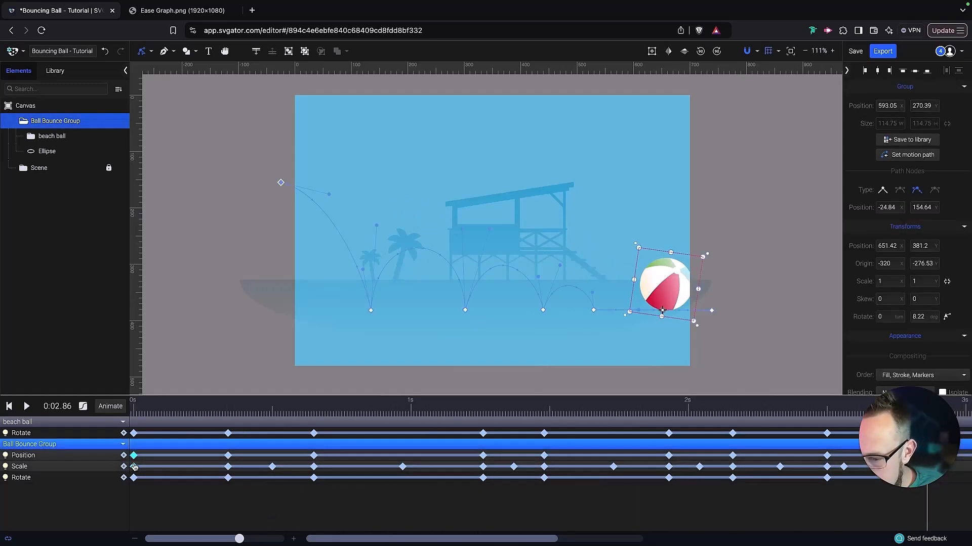
pyautogui.click(83, 408)
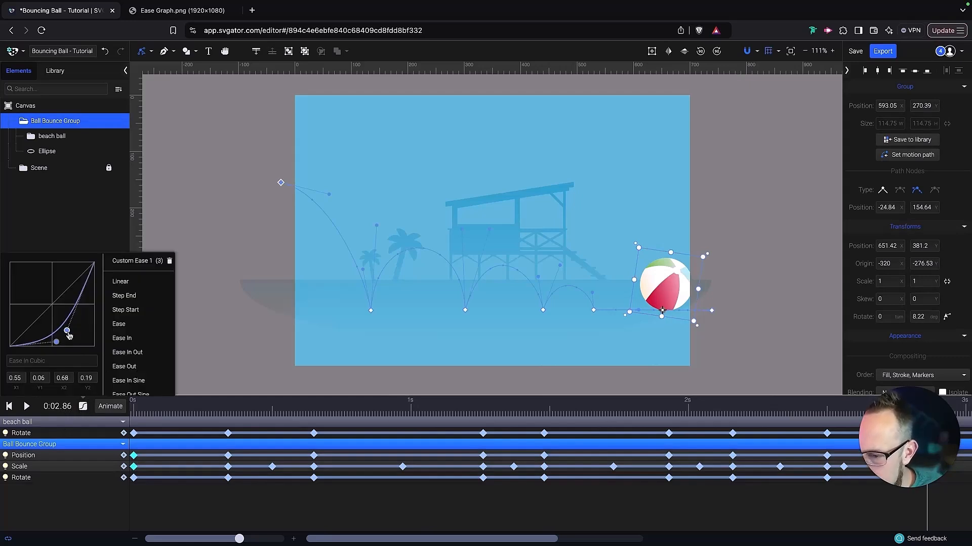
pyautogui.moveTo(67, 333); pyautogui.dragTo(81, 322)
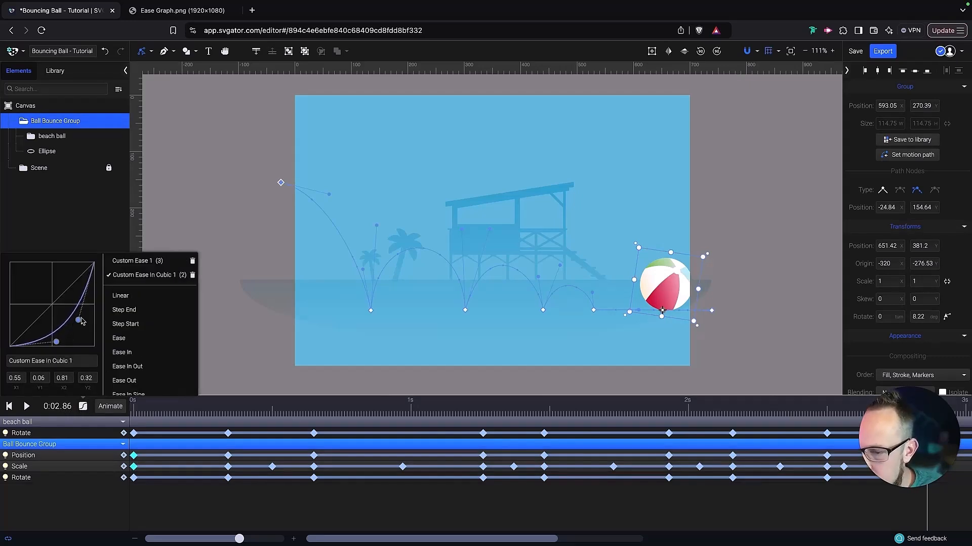
# - Preview the animation repeatedly from 0 s to check the ball's first drop and following bounces
pyautogui.click(133, 414)
pyautogui.press('space')
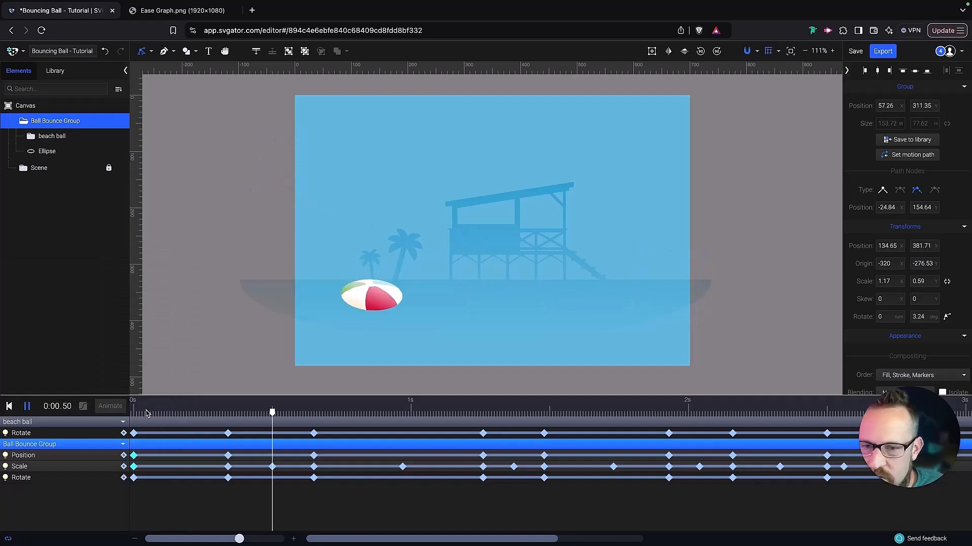
pyautogui.click(132, 412)
pyautogui.press('space')
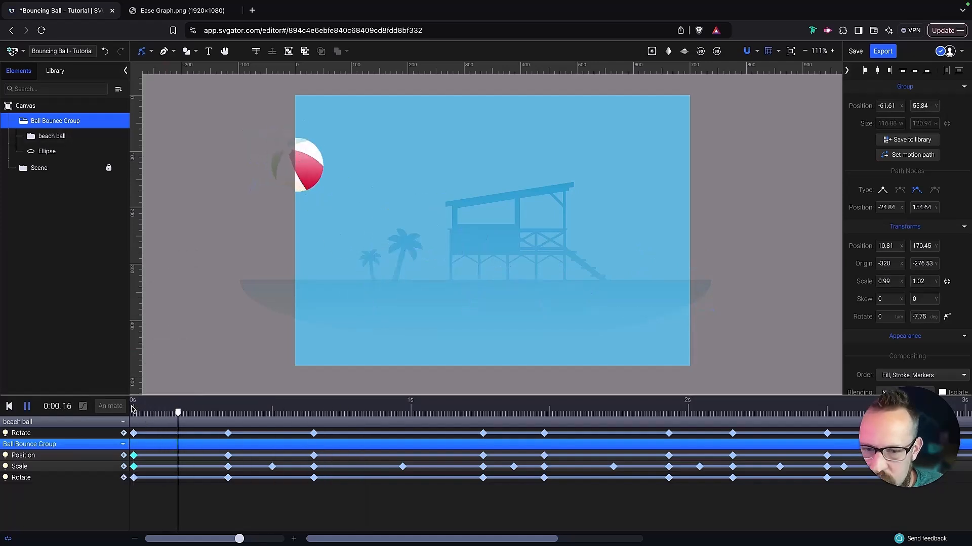
pyautogui.press('space')
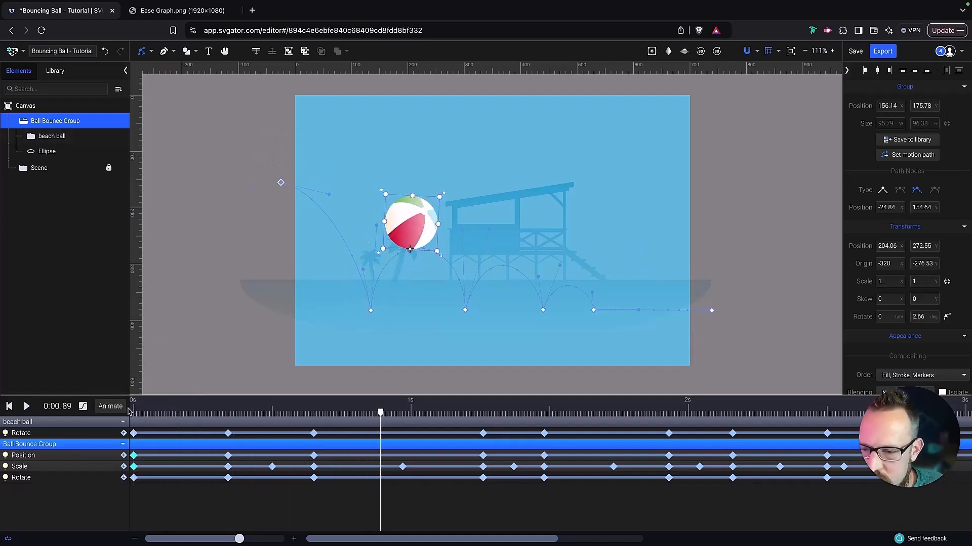
pyautogui.click(132, 411)
pyautogui.press('space')
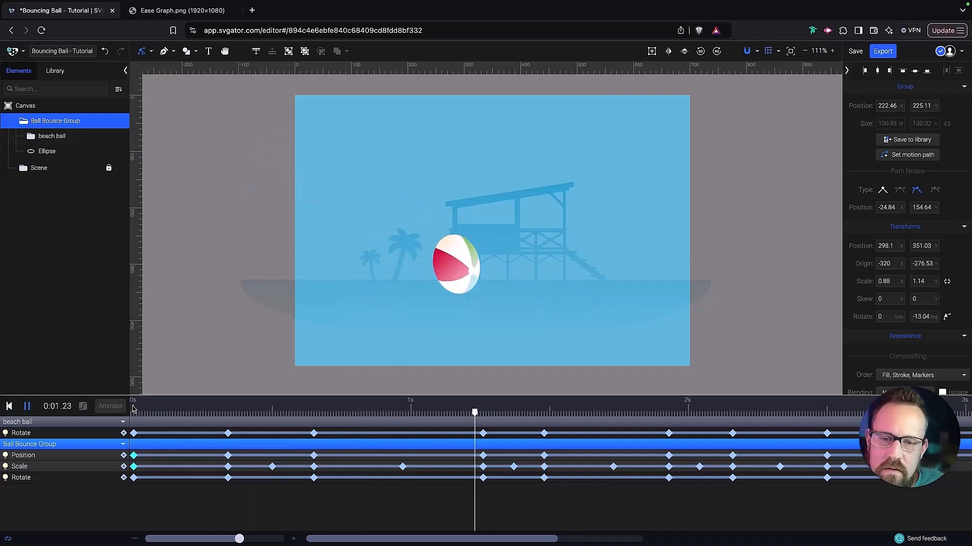
pyautogui.press('space')
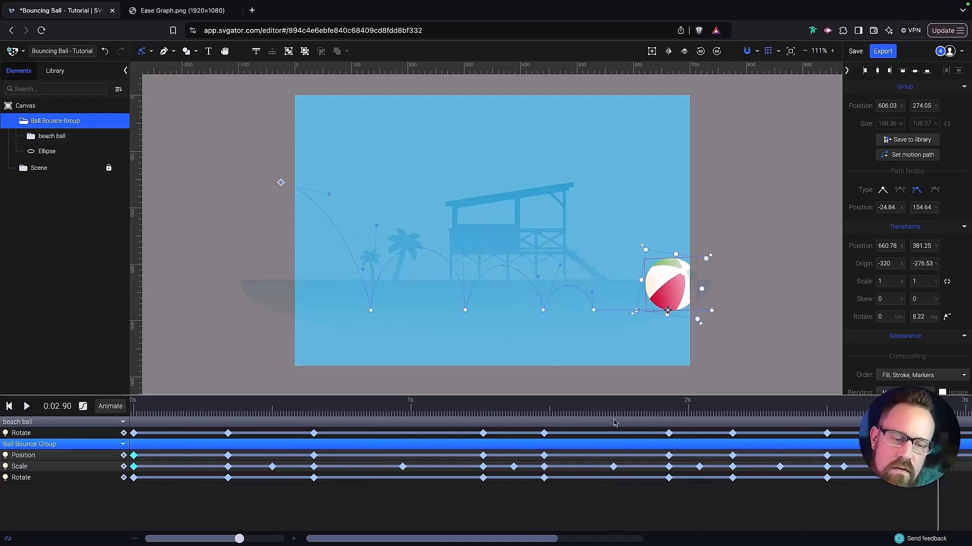
# - Preview the last bounce and roll-out from 2.11 s, and scrub to the 2.16 s keyframes
pyautogui.moveTo(515, 540); pyautogui.dragTo(592, 541)
pyautogui.click(570, 413)
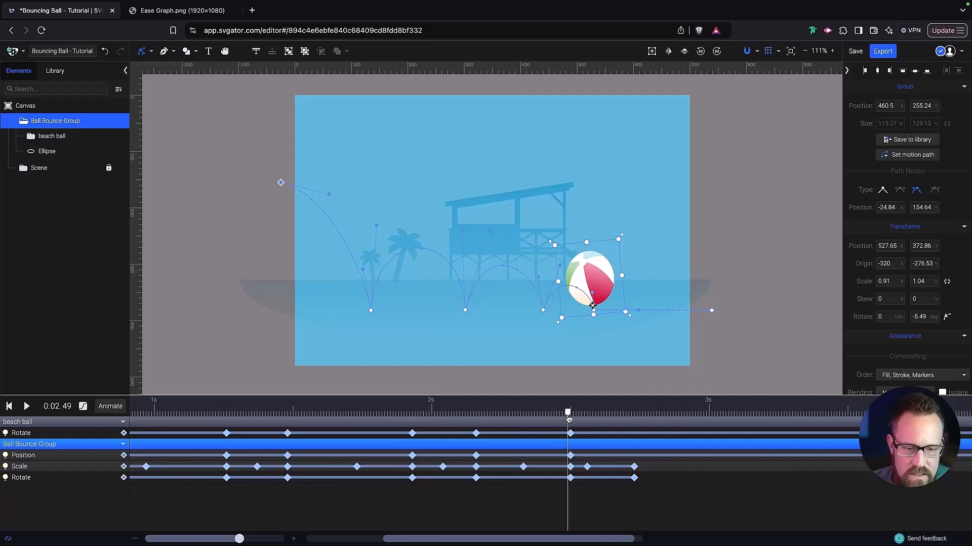
pyautogui.press('space')
pyautogui.press('space')
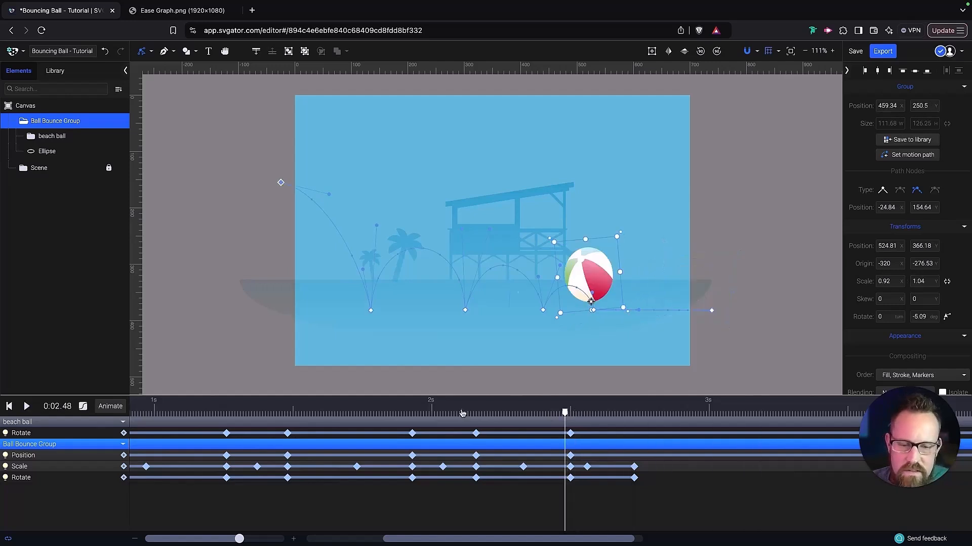
pyautogui.click(462, 413)
pyautogui.press('space')
pyautogui.press('space')
pyautogui.click(462, 414)
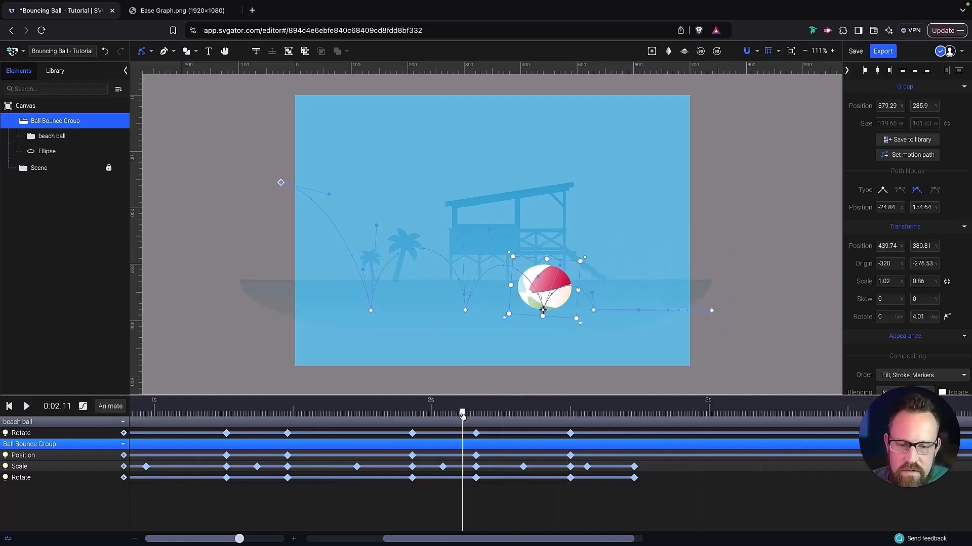
pyautogui.moveTo(462, 414); pyautogui.dragTo(476, 414)
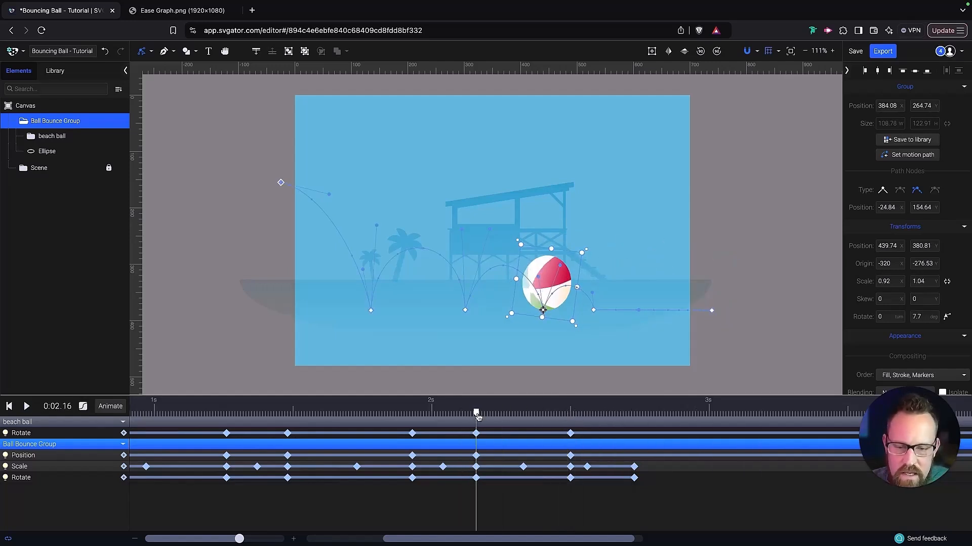
# - Give the group's Position keyframe at 2.50 s a custom Ease Out curve of 0, 0, 0.7, 1, and preview the bounces
pyautogui.click(476, 456)
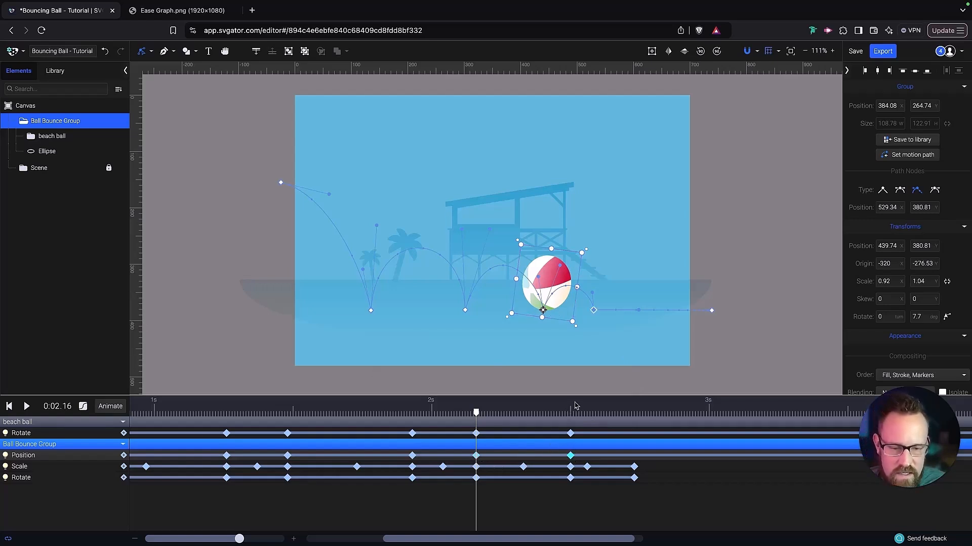
pyautogui.moveTo(575, 411); pyautogui.dragTo(572, 413)
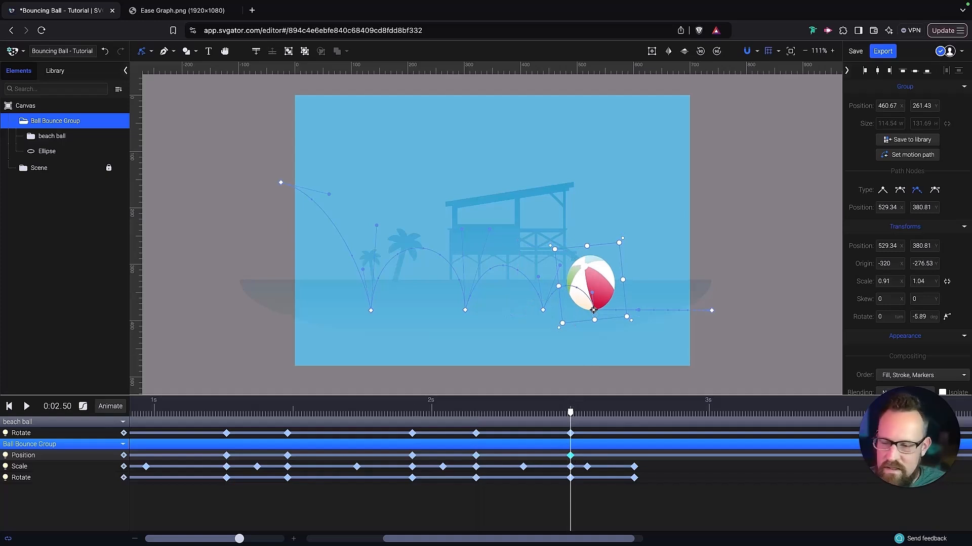
pyautogui.click(84, 407)
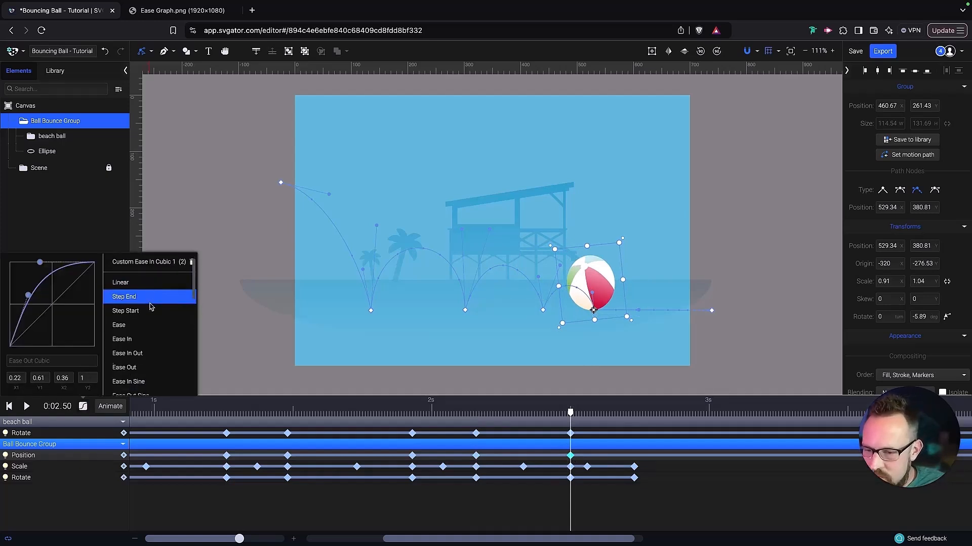
pyautogui.click(142, 351)
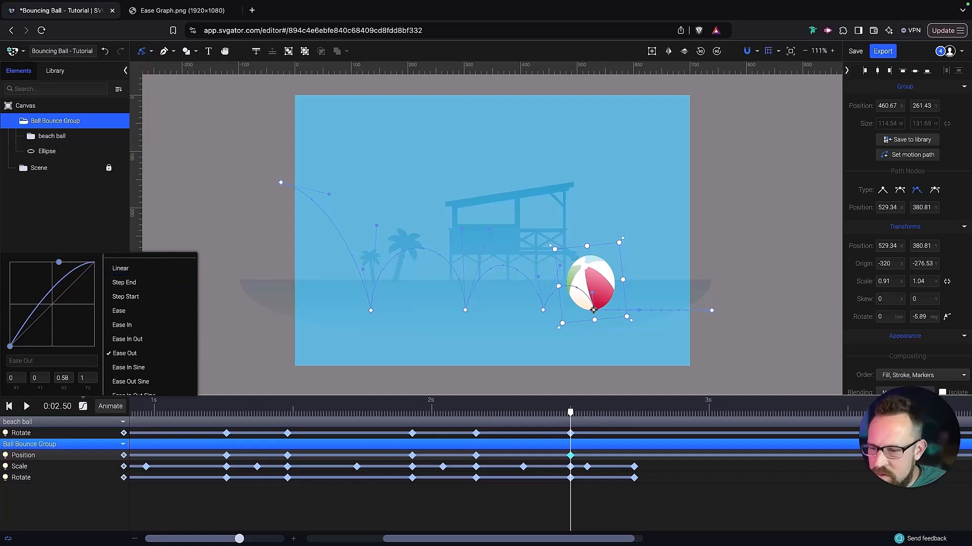
pyautogui.moveTo(61, 264); pyautogui.dragTo(66, 266)
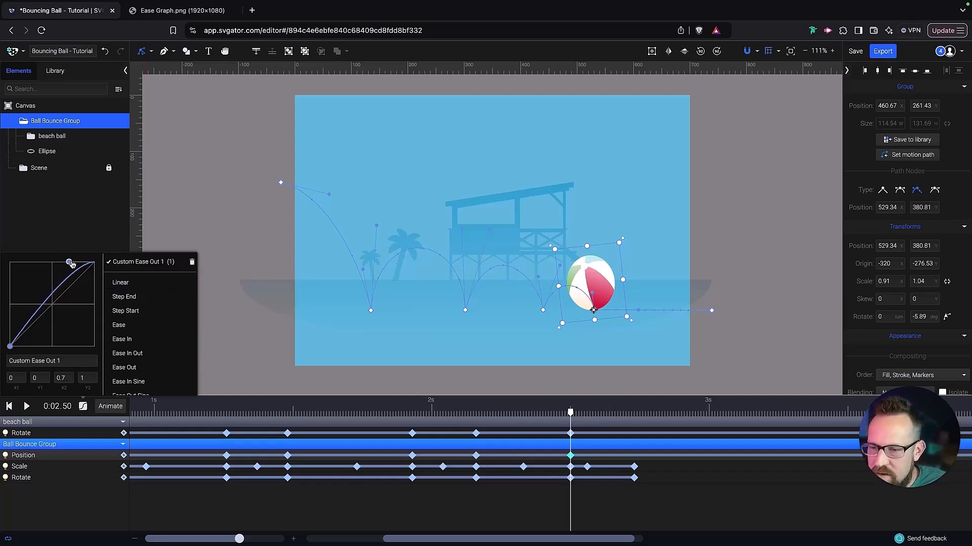
pyautogui.click(443, 399)
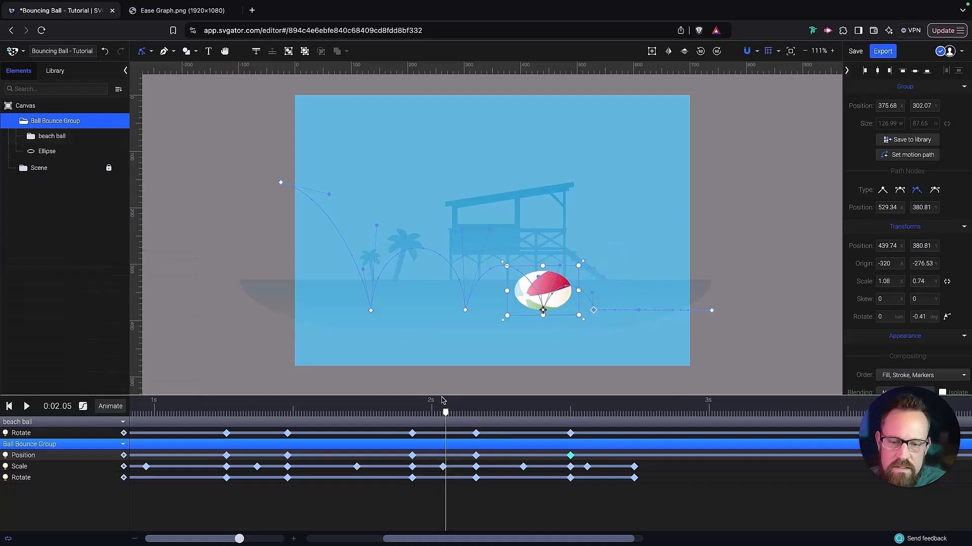
pyautogui.press('space')
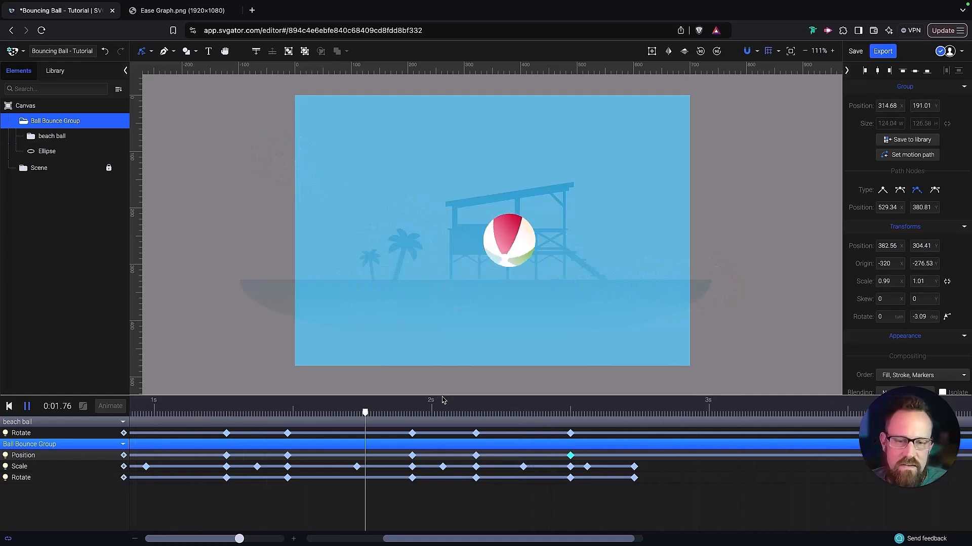
# - Retime the second bounce's ground-contact keyframes across all tracks, moving landing to about 1.24 s and take-off to about 1.50 s
pyautogui.press('space')
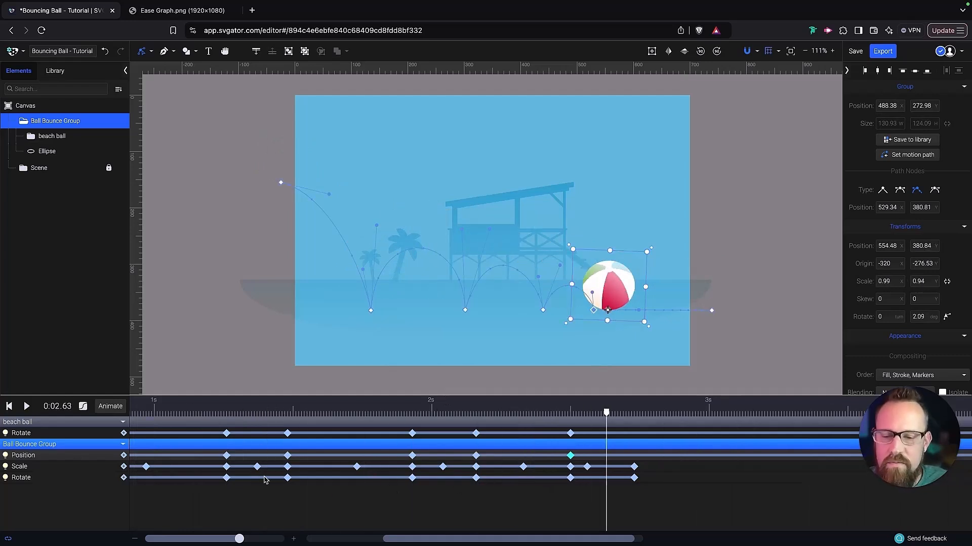
pyautogui.moveTo(521, 538); pyautogui.dragTo(420, 538)
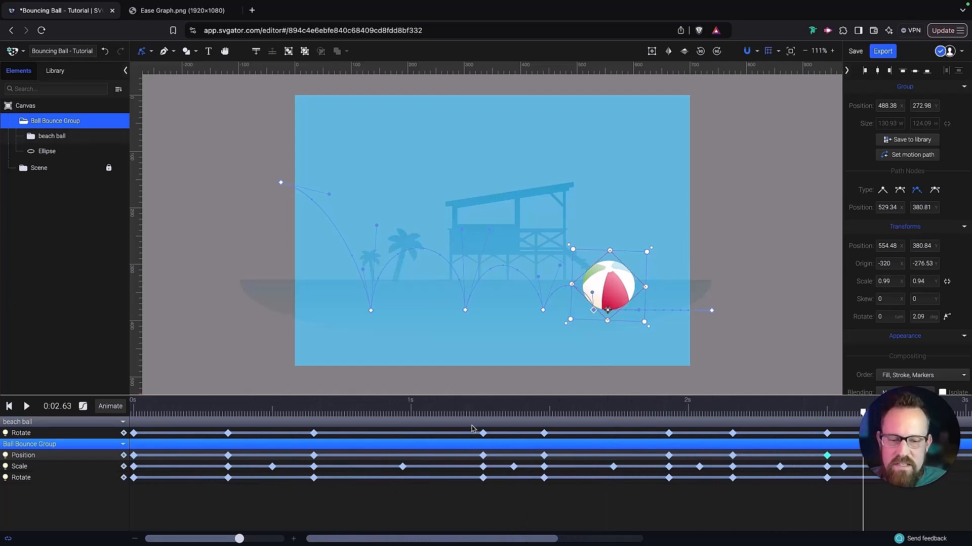
pyautogui.moveTo(478, 427); pyautogui.dragTo(485, 479)
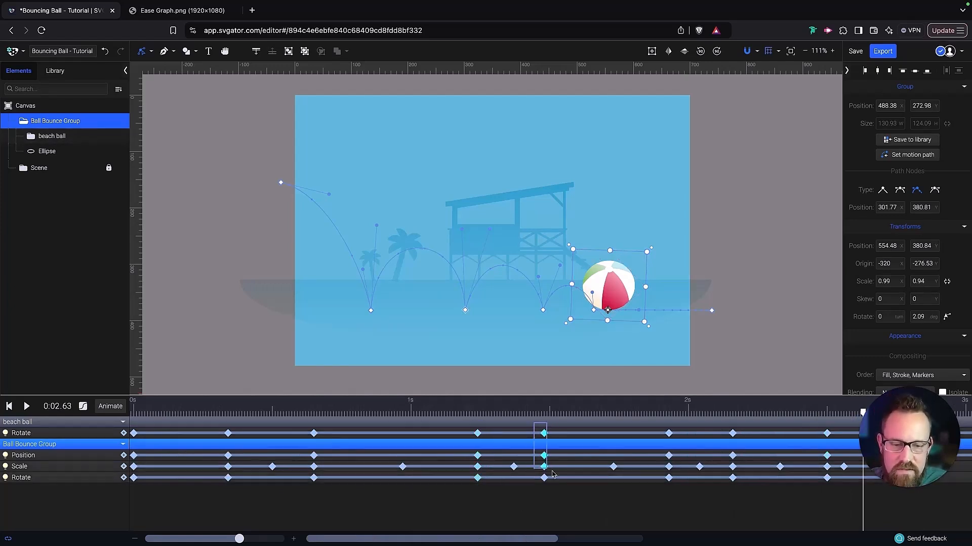
pyautogui.moveTo(534, 424); pyautogui.dragTo(551, 479)
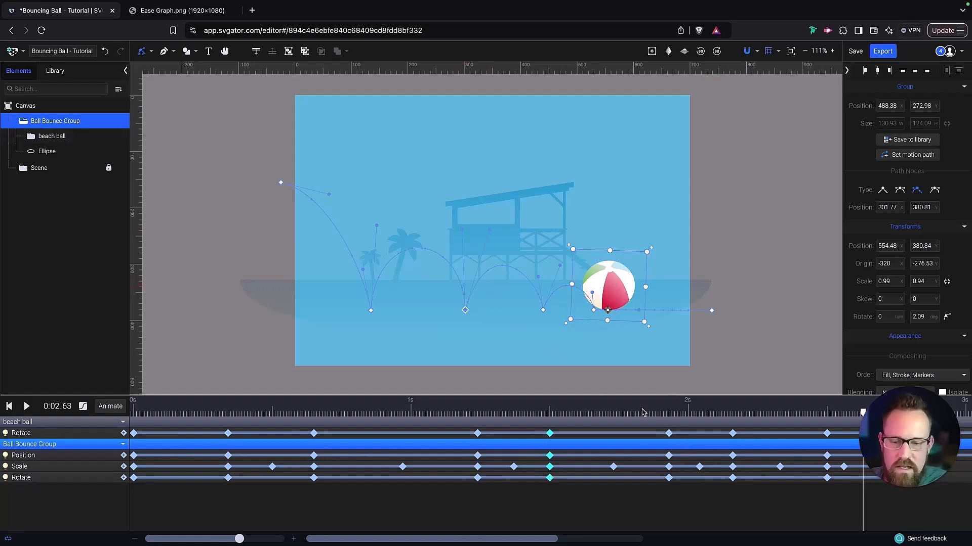
pyautogui.moveTo(475, 431); pyautogui.dragTo(489, 488)
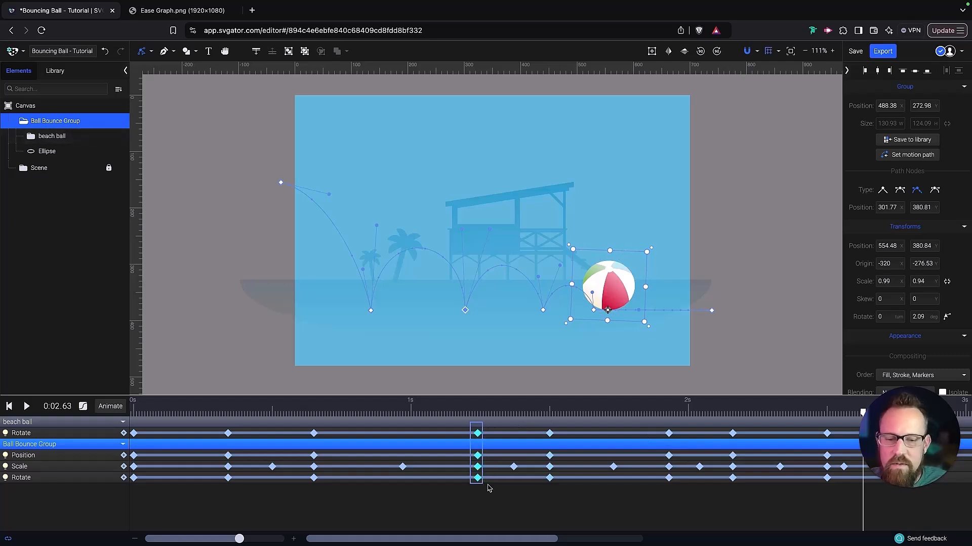
# - Move the first bounce's take-off keyframes to about 0.66 s across all tracks, and preview the animation
pyautogui.click(313, 478)
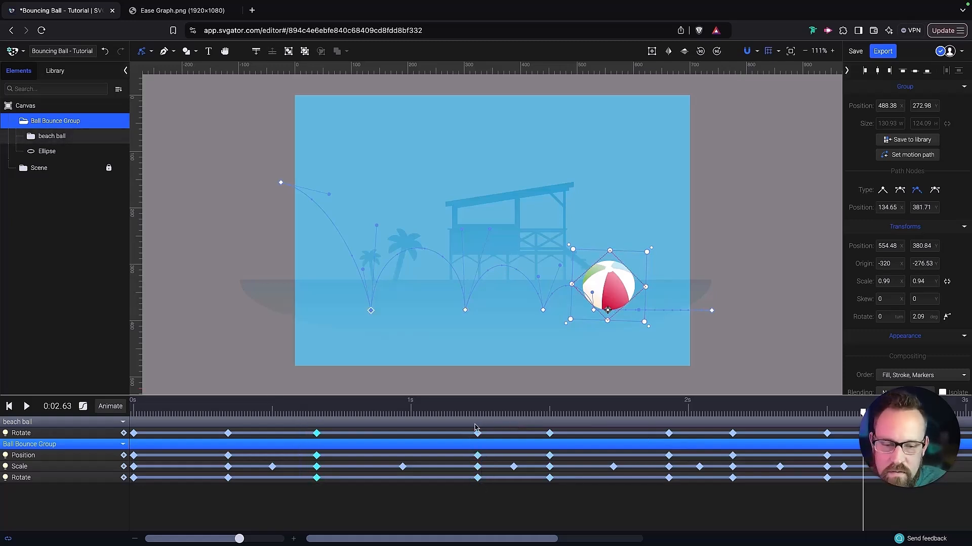
pyautogui.moveTo(470, 428); pyautogui.dragTo(484, 483)
pyautogui.press('space')
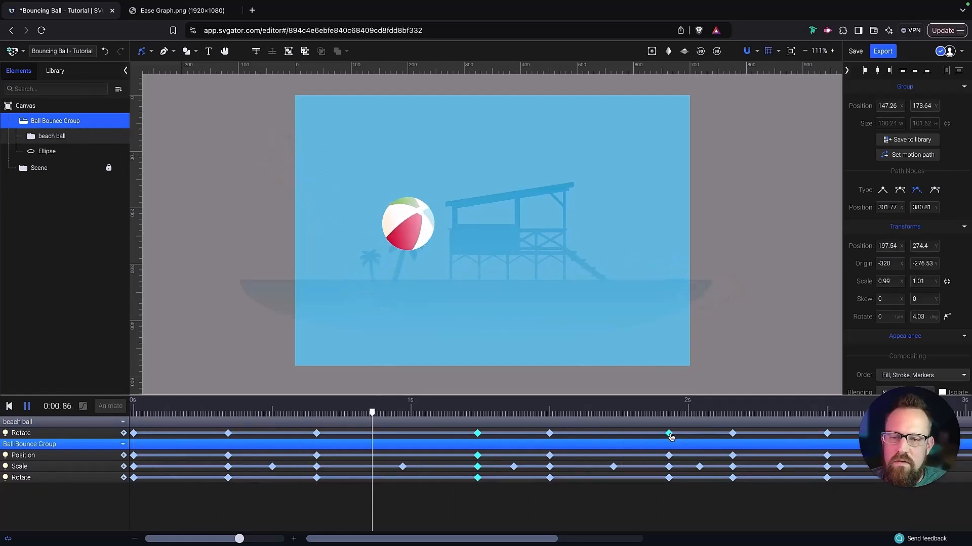
pyautogui.press('space')
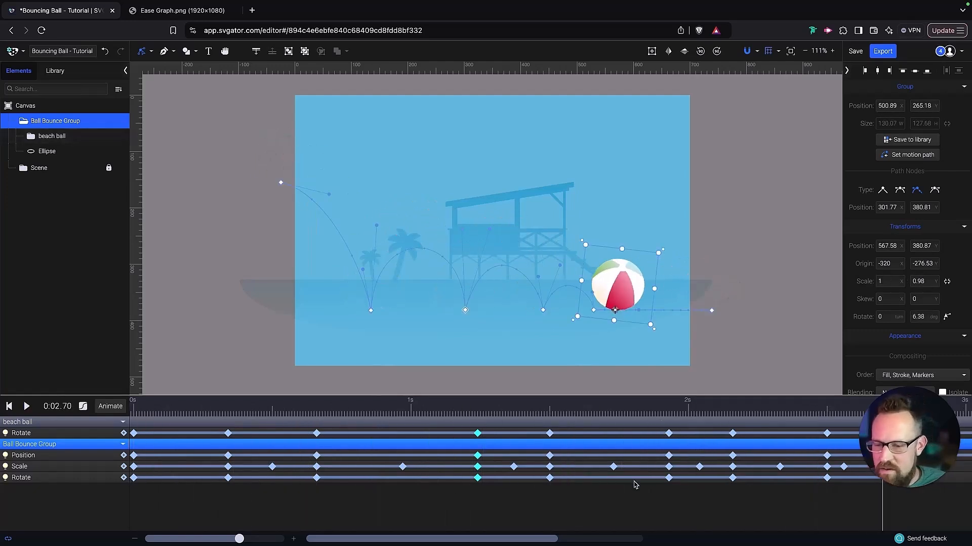
# - Raise the group's Position keyframe at 0 s to a Y of 122.64, and reshape the first drop's motion path with its starting handle
pyautogui.click(135, 412)
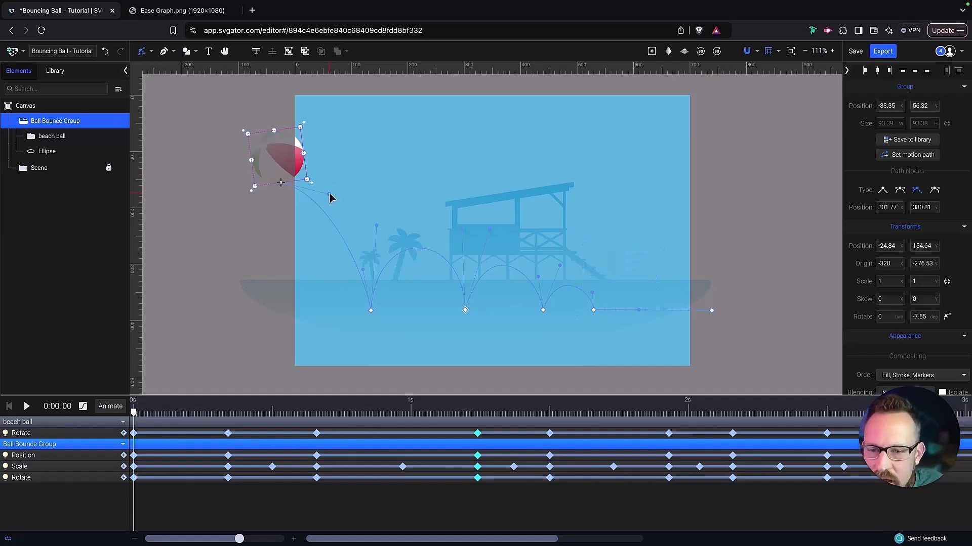
pyautogui.moveTo(329, 194); pyautogui.dragTo(333, 188)
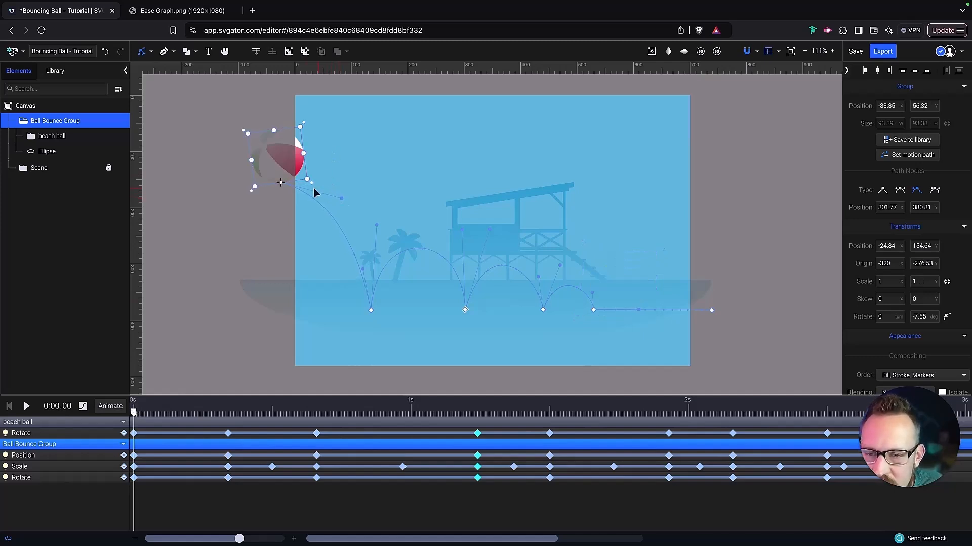
pyautogui.click(133, 456)
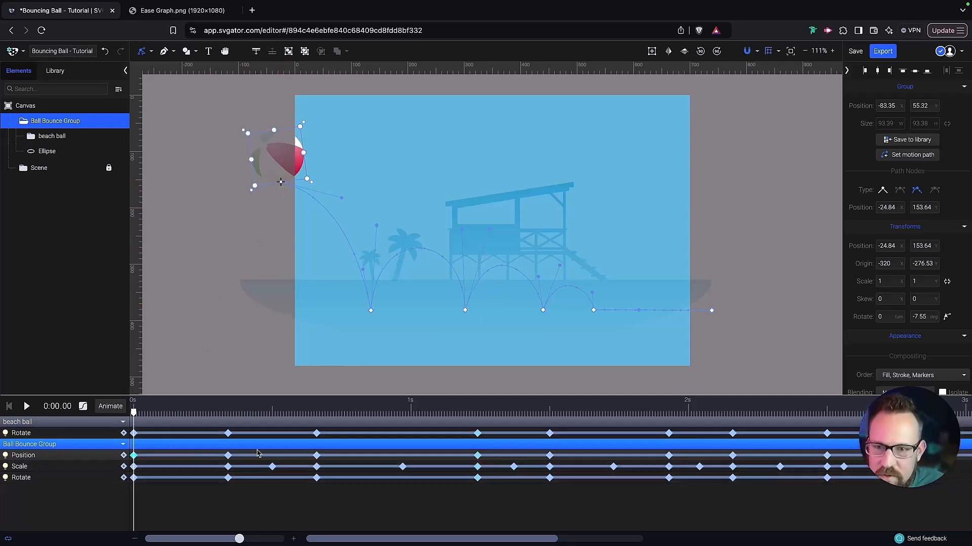
pyautogui.press('Up')
pyautogui.press('Up')
pyautogui.press('Up')
pyautogui.press('Up')
pyautogui.press('Up')
pyautogui.press('Up')
pyautogui.press('Up')
pyautogui.press('Up')
pyautogui.press('Up')
pyautogui.press('Up')
pyautogui.press('Up')
pyautogui.press('Up')
pyautogui.press('Up')
pyautogui.press('Up')
pyautogui.press('Up')
pyautogui.press('Up')
pyautogui.press('Up')
pyautogui.press('Up')
pyautogui.press('Up')
pyautogui.press('Up')
pyautogui.press('Up')
pyautogui.press('Up')
pyautogui.press('Up')
pyautogui.press('Up')
pyautogui.press('Up')
pyautogui.press('Up')
pyautogui.press('Up')
pyautogui.press('Up')
pyautogui.press('Up')
pyautogui.press('Up')
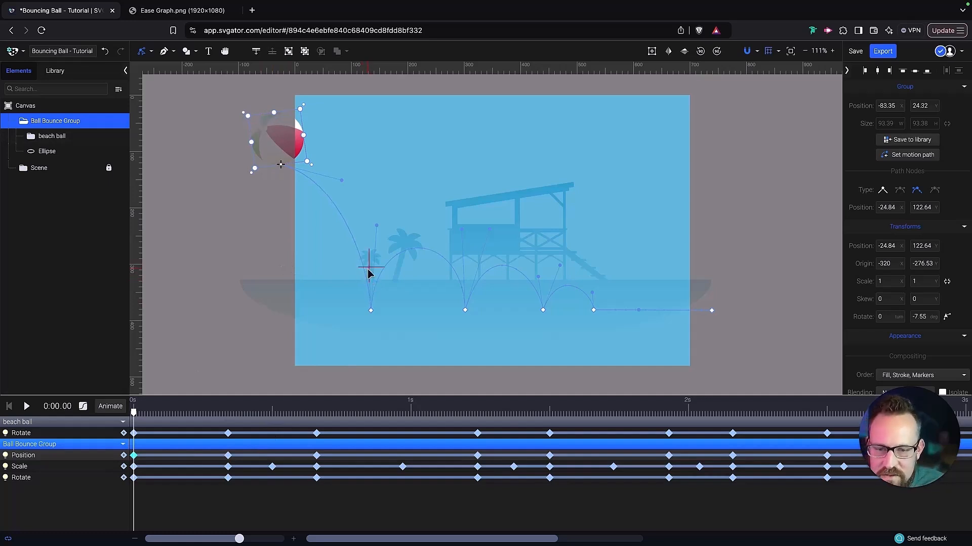
pyautogui.click(342, 187)
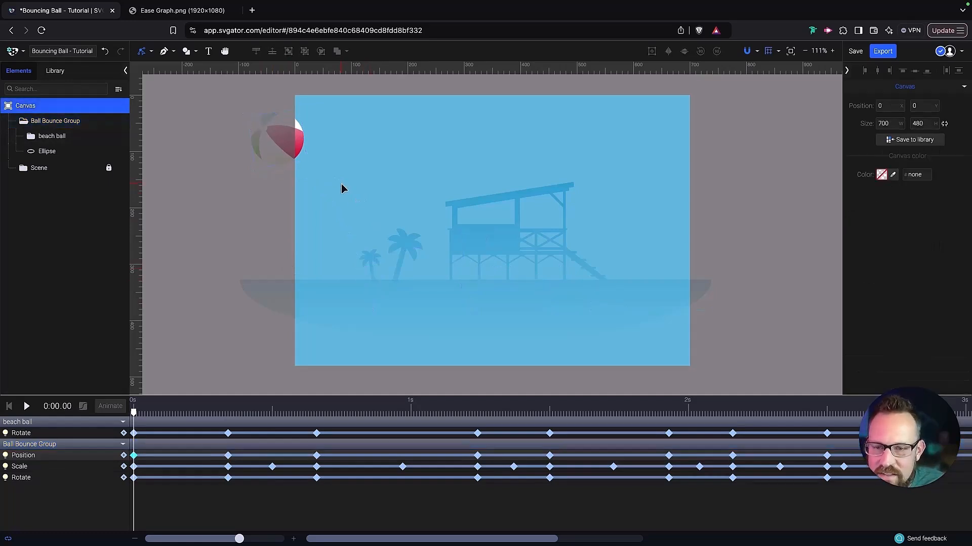
pyautogui.click(135, 471)
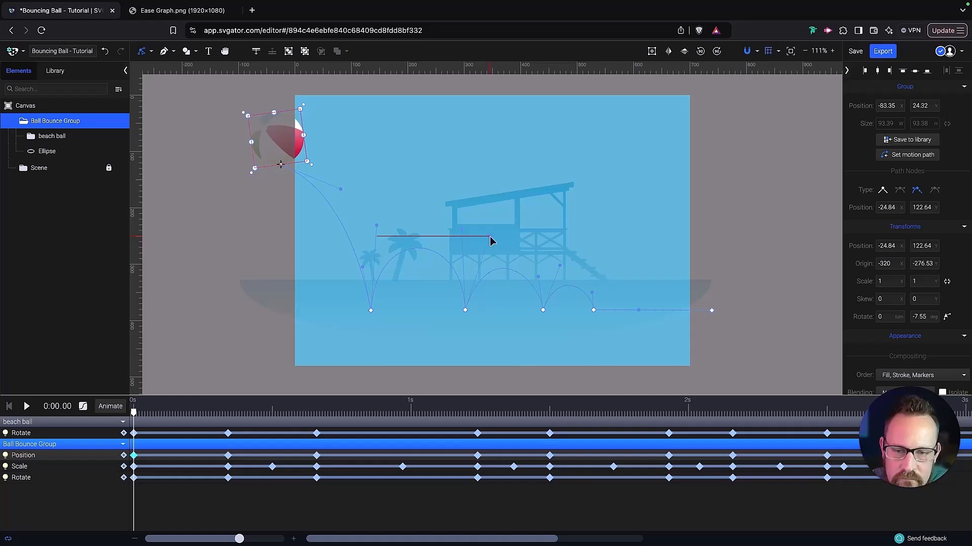
# - Preview the ball's drop and bounces, and return the playhead to 0 s
pyautogui.press('space')
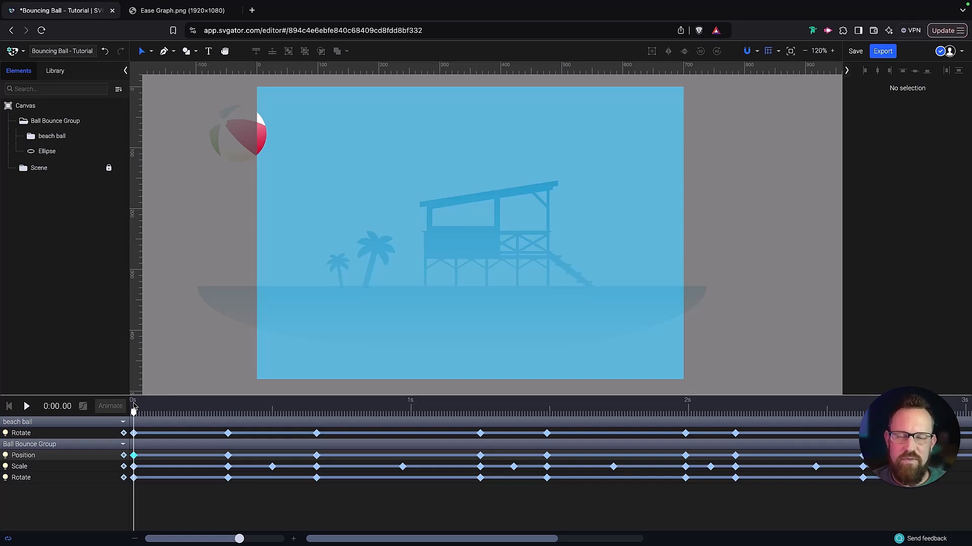
pyautogui.press('space')
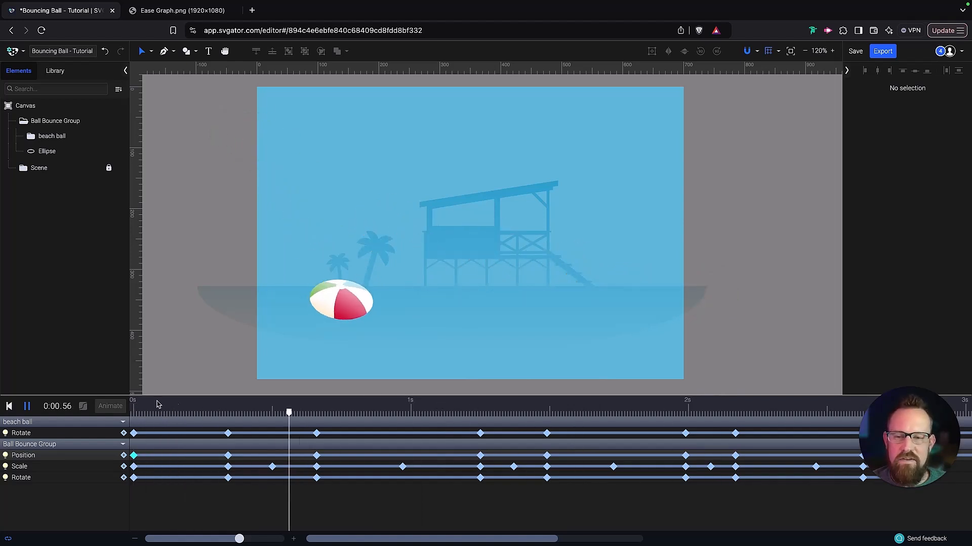
pyautogui.press('space')
pyautogui.click(133, 413)
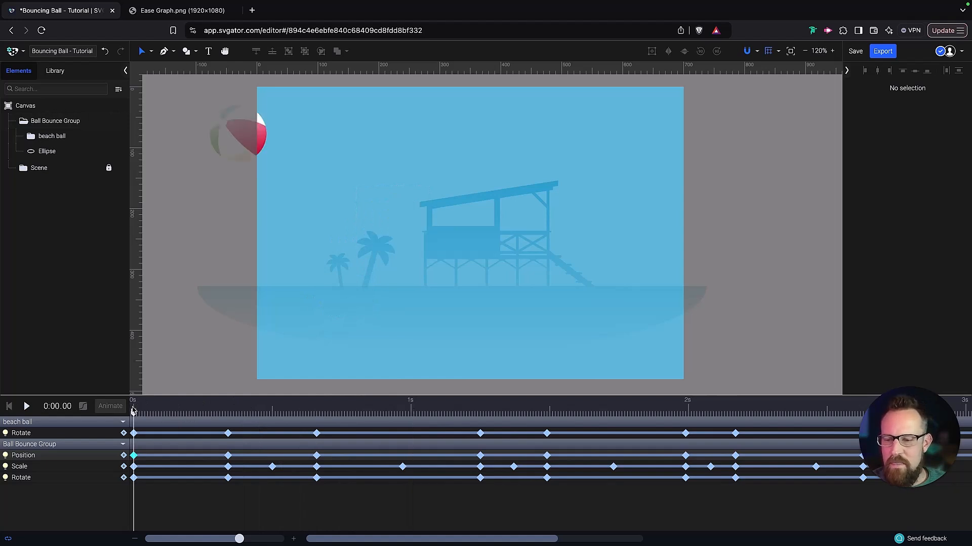
# - Give the group's Position keyframe at 0 s an Ease In preset customized to a curve of 0.69, 0.35, 1, 1
pyautogui.click(134, 456)
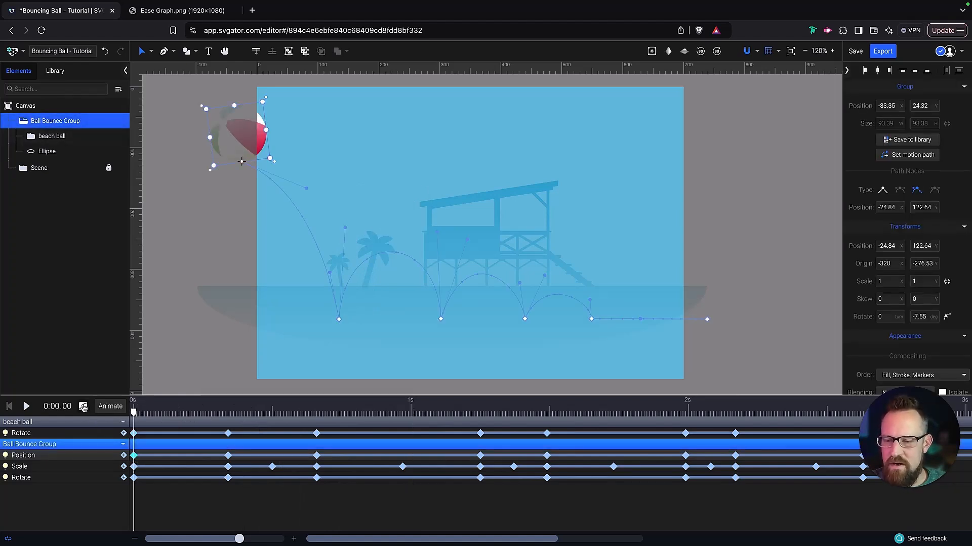
pyautogui.click(83, 407)
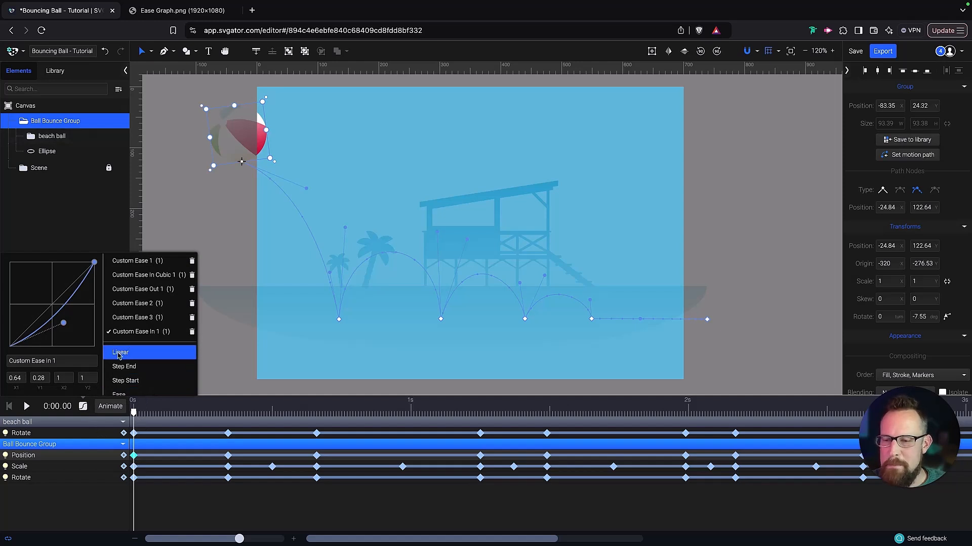
pyautogui.scroll(-1, 140, 358)
pyautogui.scroll(-2, 140, 358)
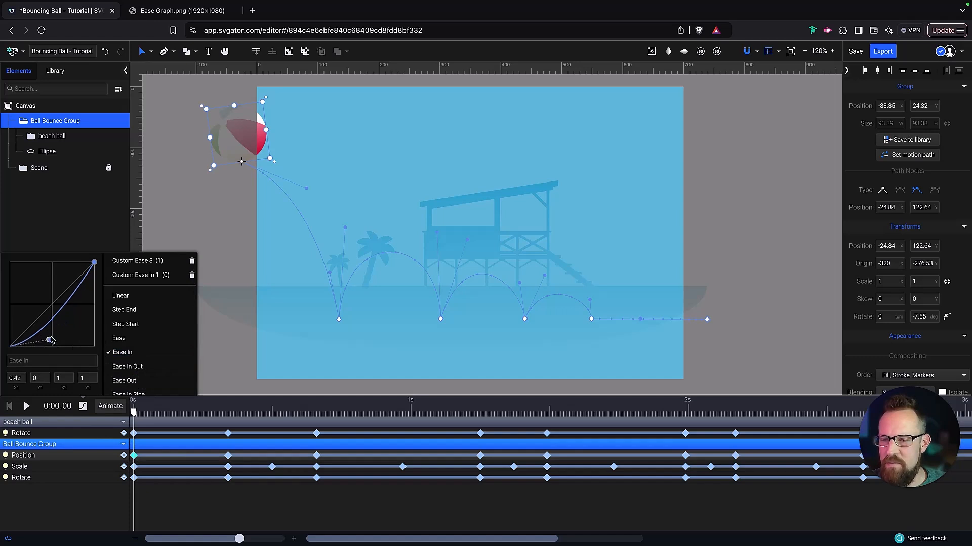
pyautogui.moveTo(68, 324); pyautogui.dragTo(72, 316)
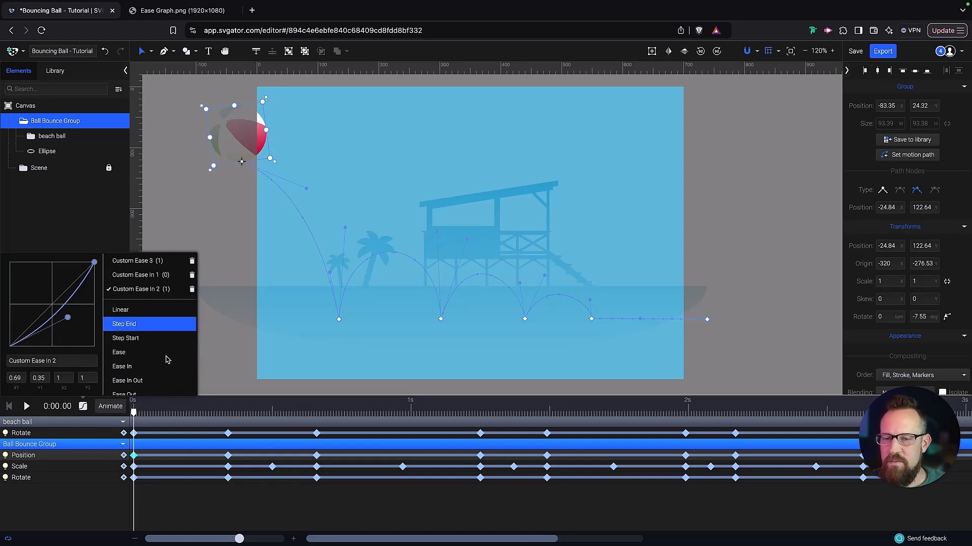
# - Preview the full animation with the adjusted first drop, and bring the last second of the timeline into view
pyautogui.press('space')
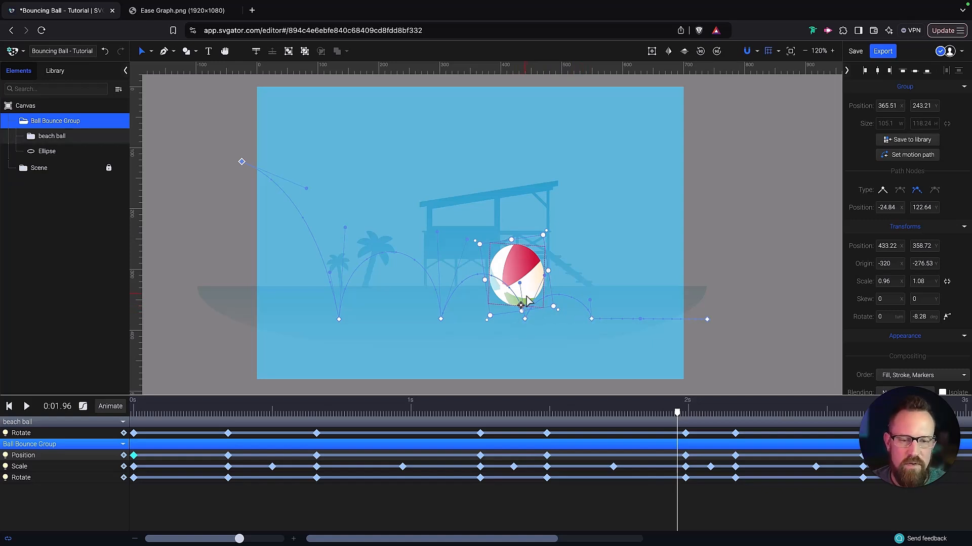
pyautogui.press('space')
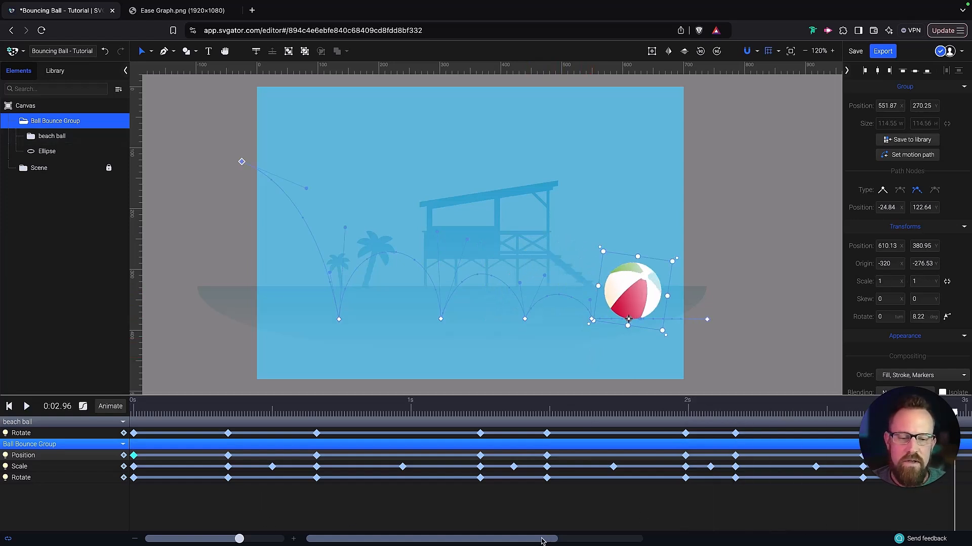
pyautogui.moveTo(542, 541); pyautogui.dragTo(643, 540)
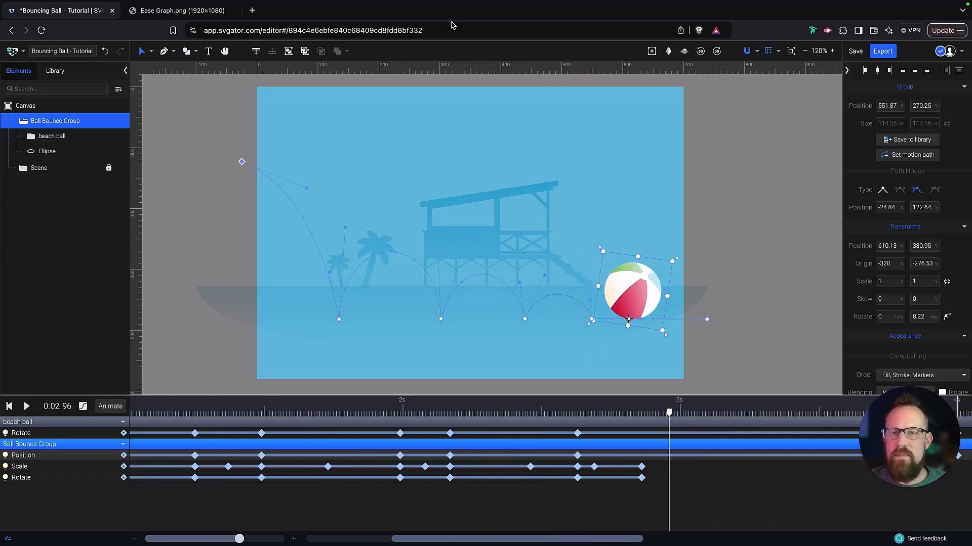